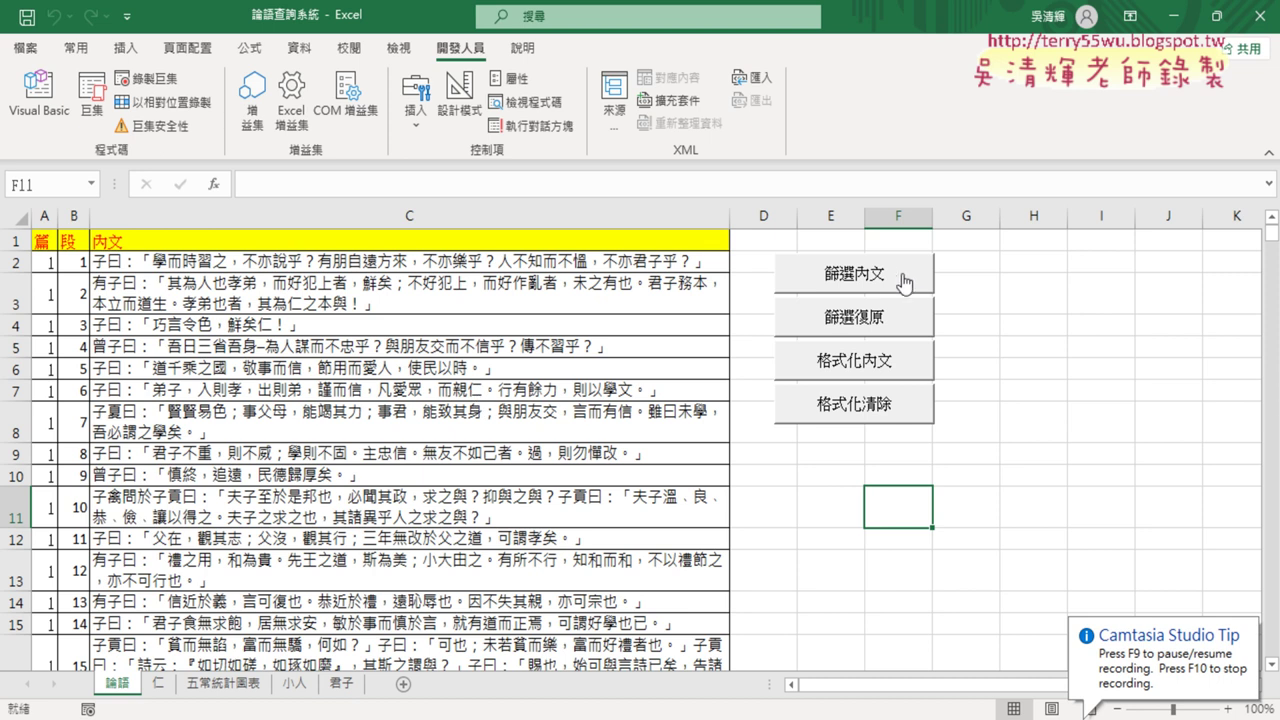
Run the 篩選內文 macro with keyword 仁 to list only the 59 matching passages
{"action": "left_click", "coordinate": [864, 273]}
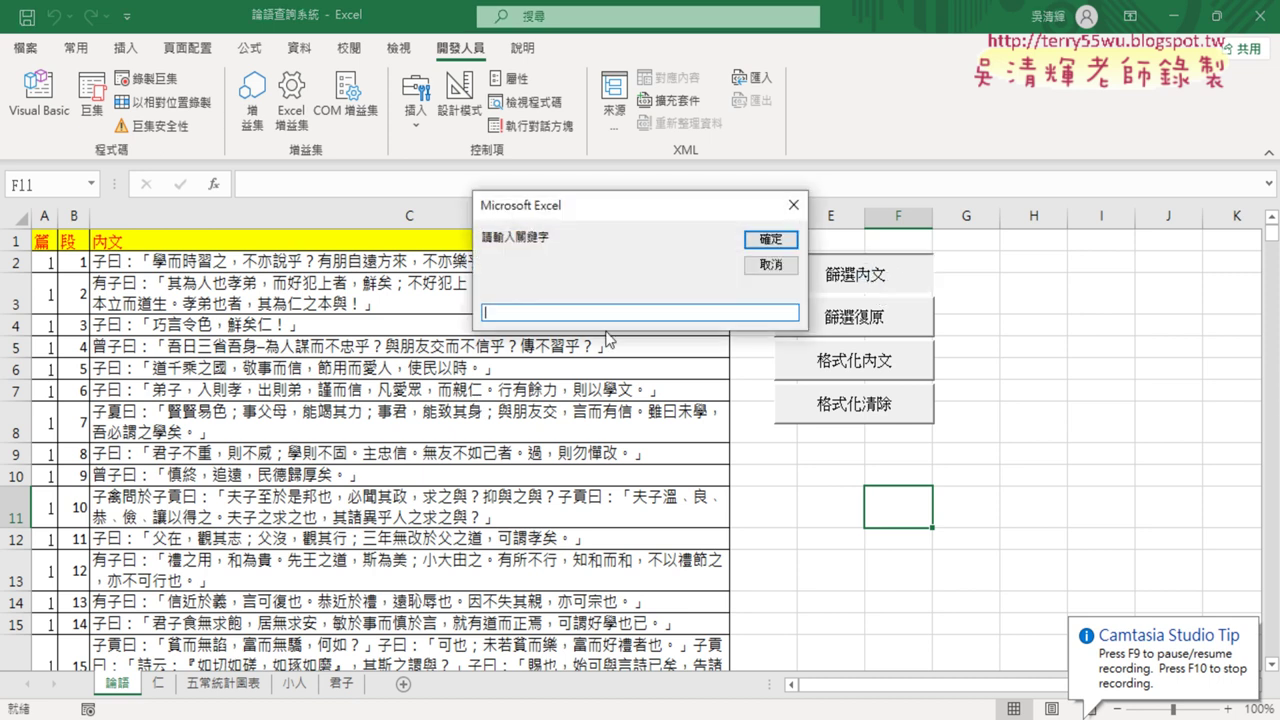
{"action": "type", "text": "j9"}
{"action": "key", "text": "BackSpace"}
{"action": "type", "text": "ㄖㄣ6"}
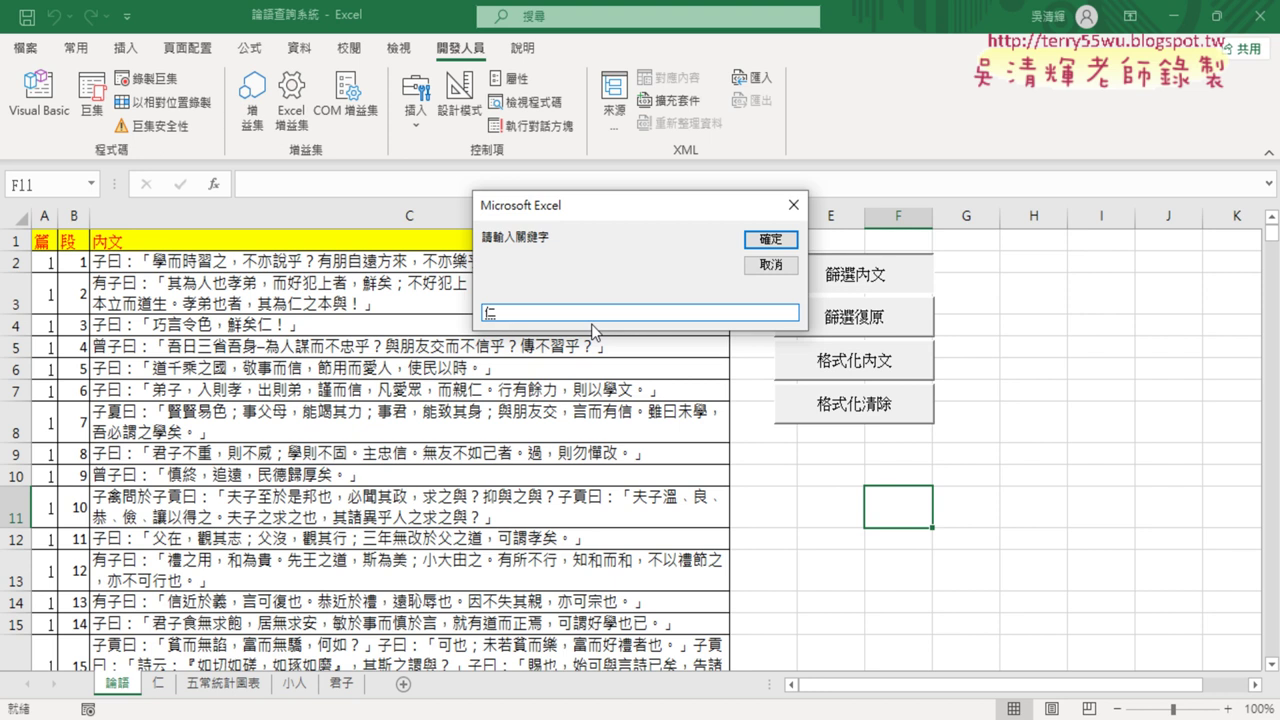
{"action": "key", "text": "Return"}
{"action": "key", "text": "Return"}
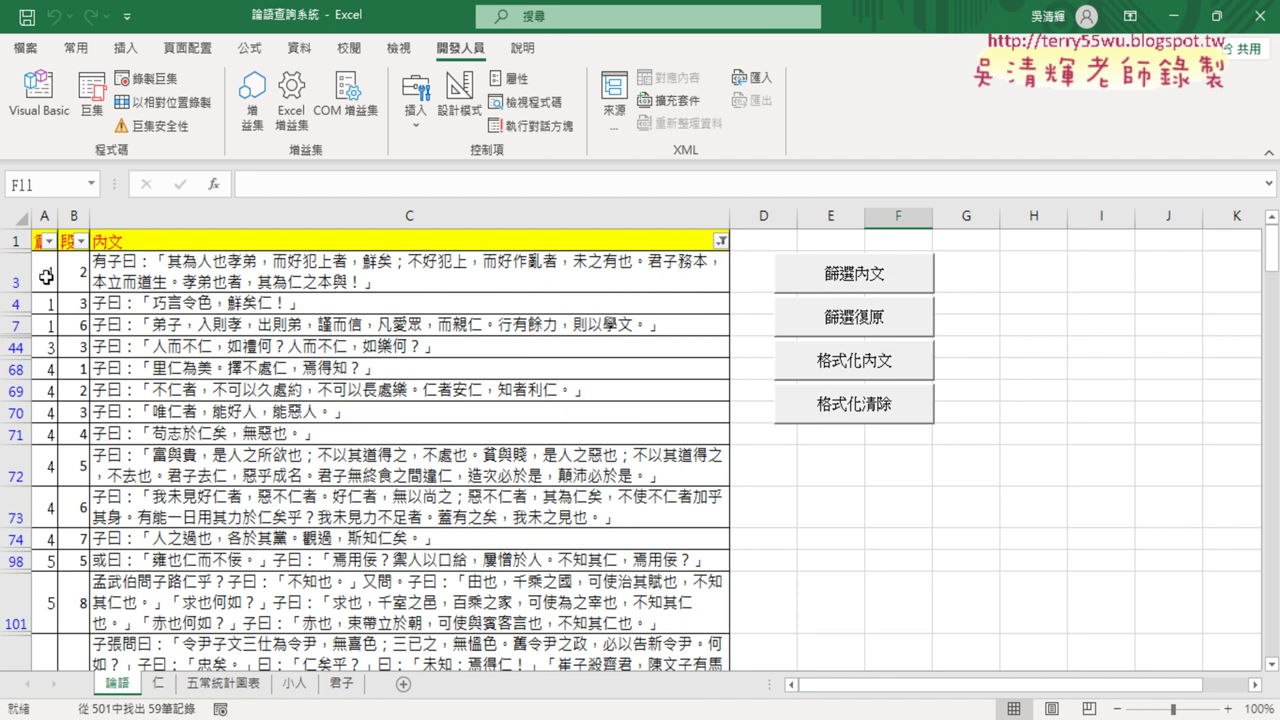
Fill the filtered 仁 passages A3:C501 yellow, then run 篩選復原 to show all 501 passages
{"action": "left_click", "coordinate": [46, 277]}
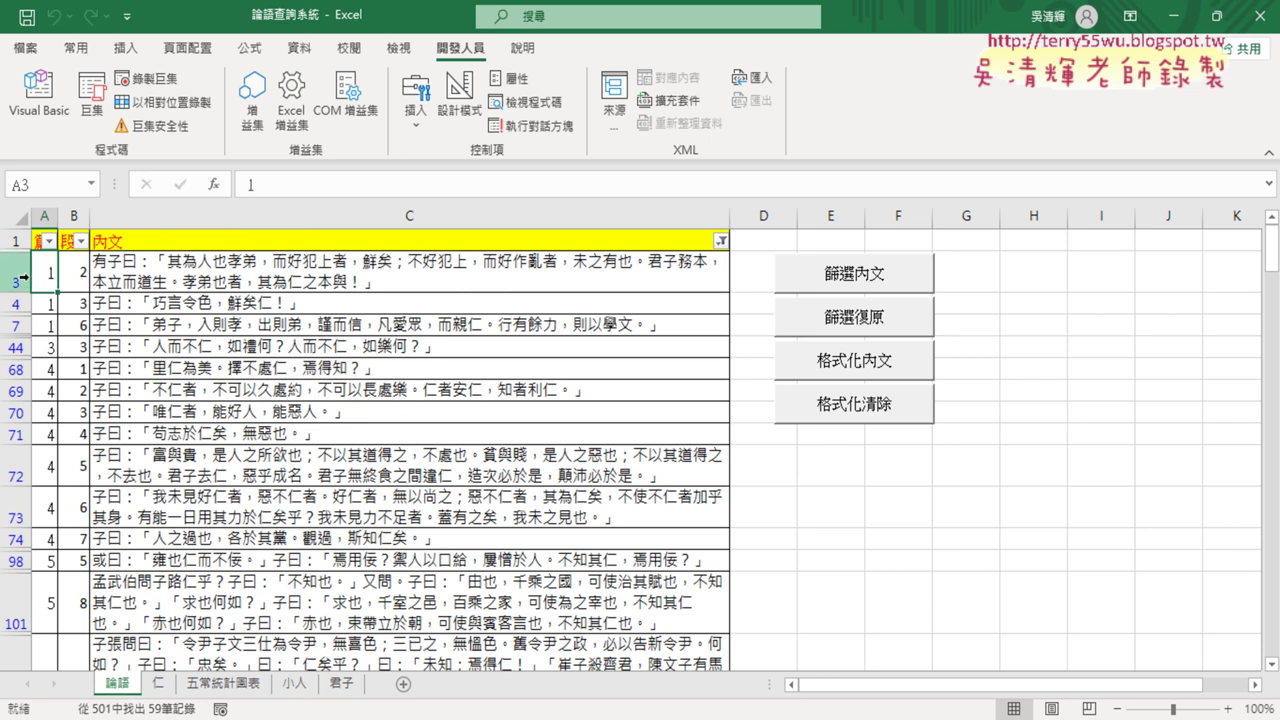
{"action": "key", "text": "ctrl+shift+Right"}
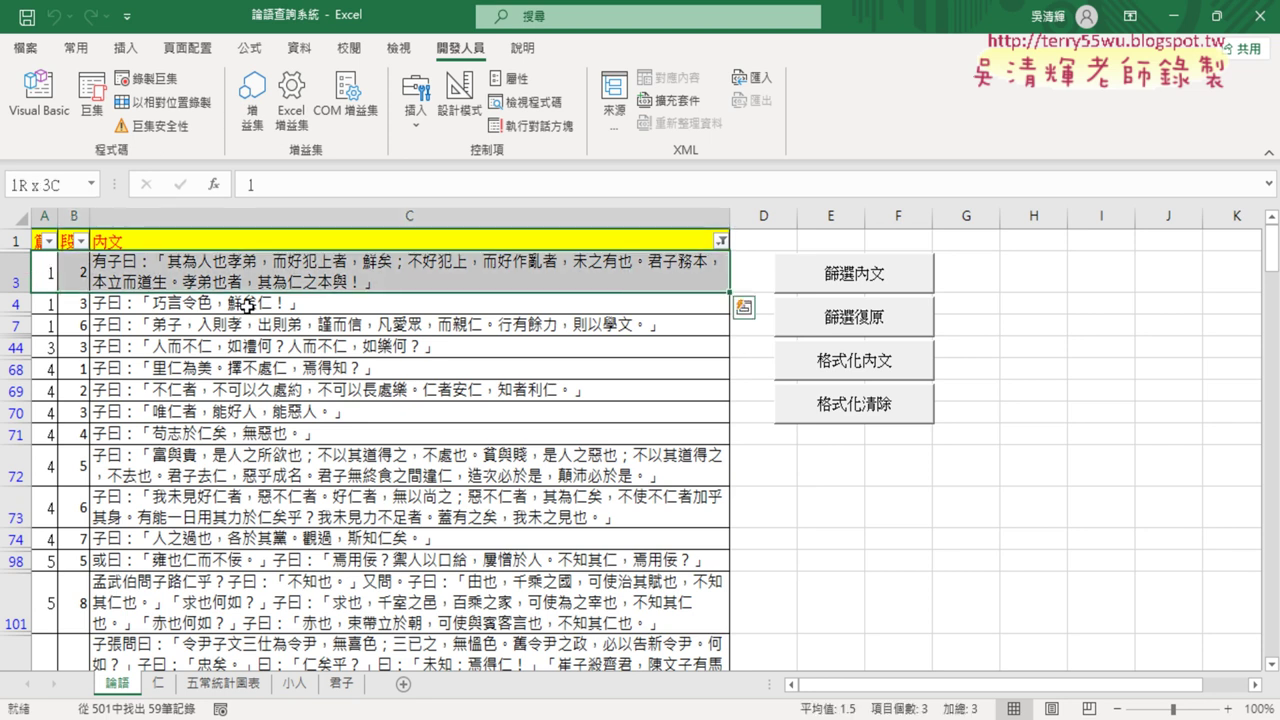
{"action": "key", "text": "ctrl+shift+Down"}
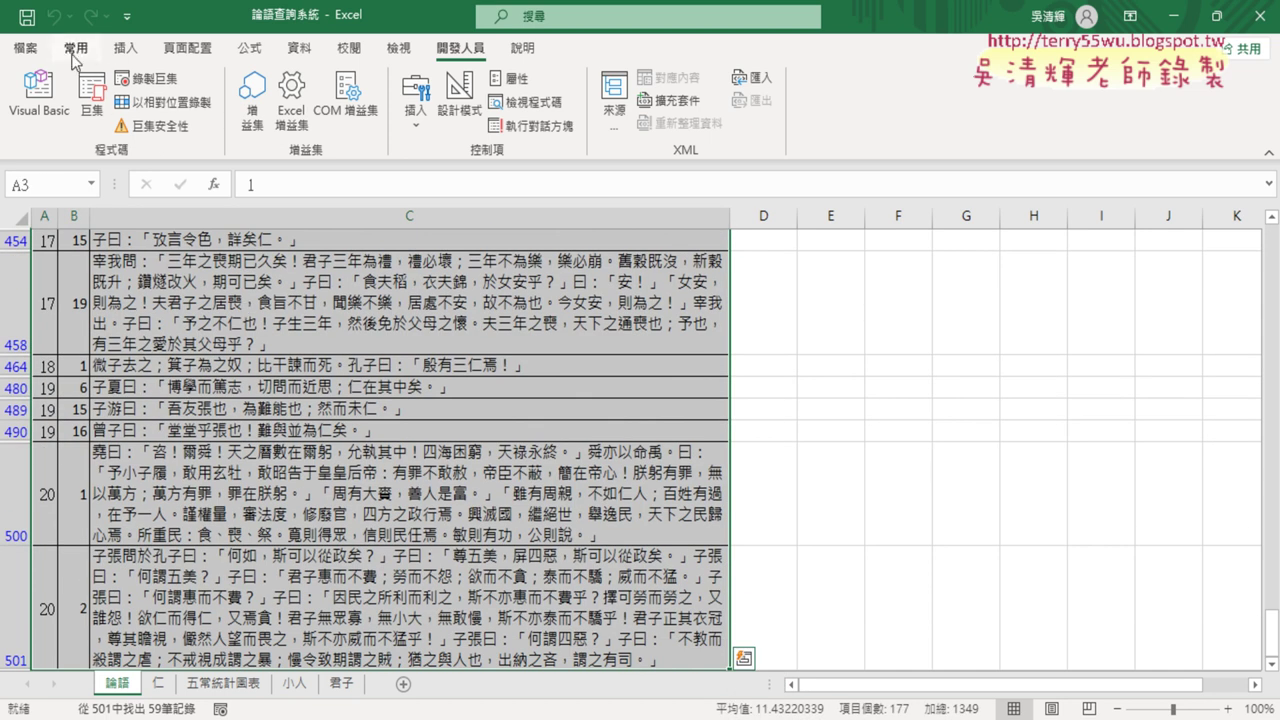
{"action": "left_click", "coordinate": [75, 47]}
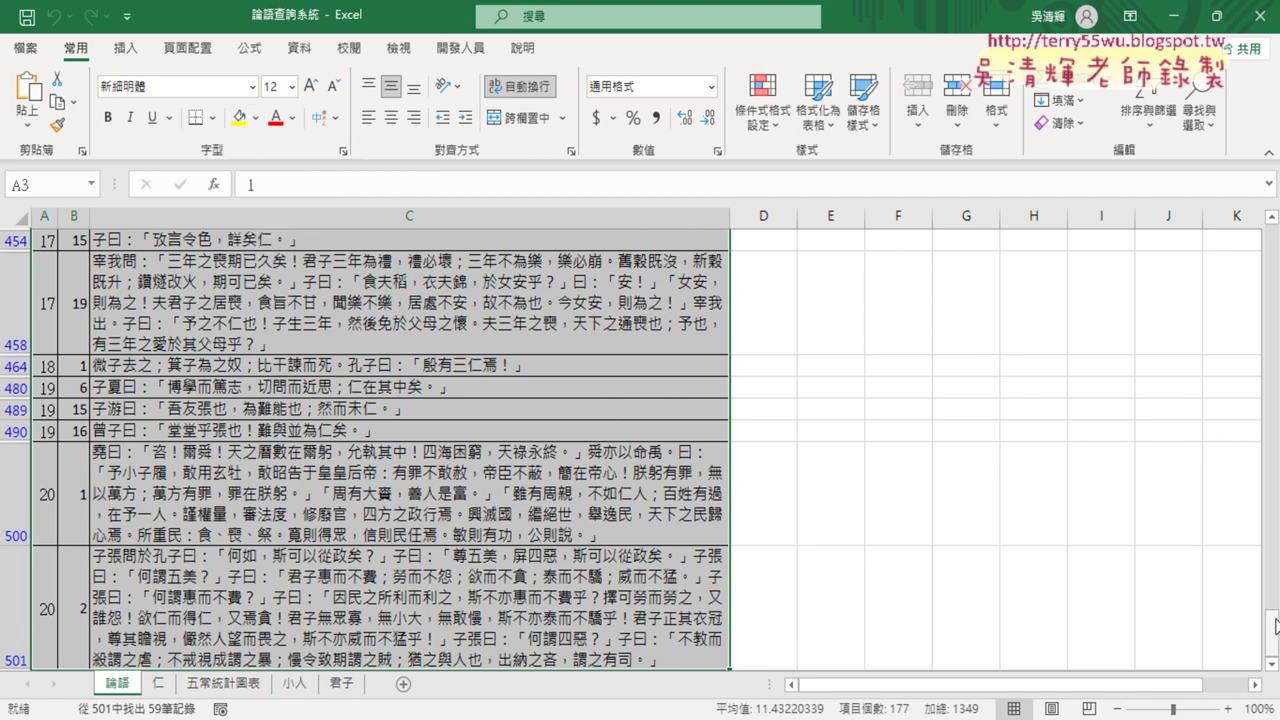
{"action": "left_click_drag", "start_coordinate": [1270, 632], "coordinate": [1268, 238]}
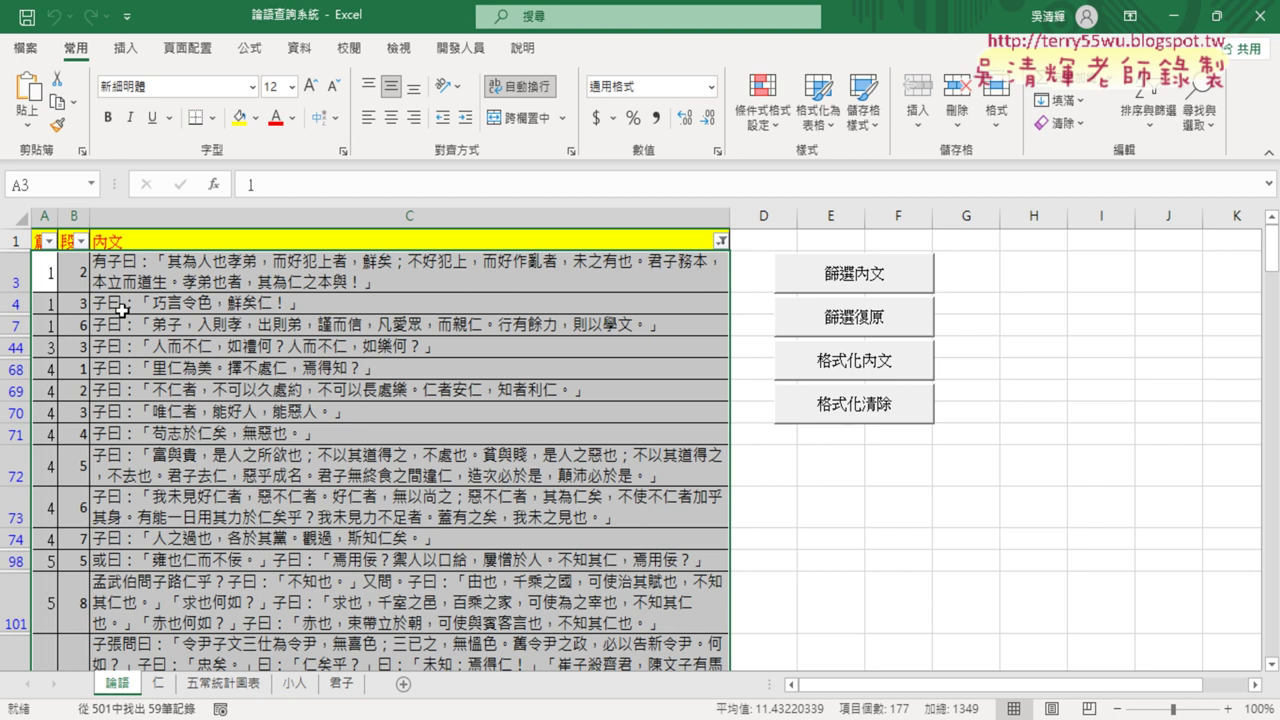
{"action": "left_click", "coordinate": [240, 120]}
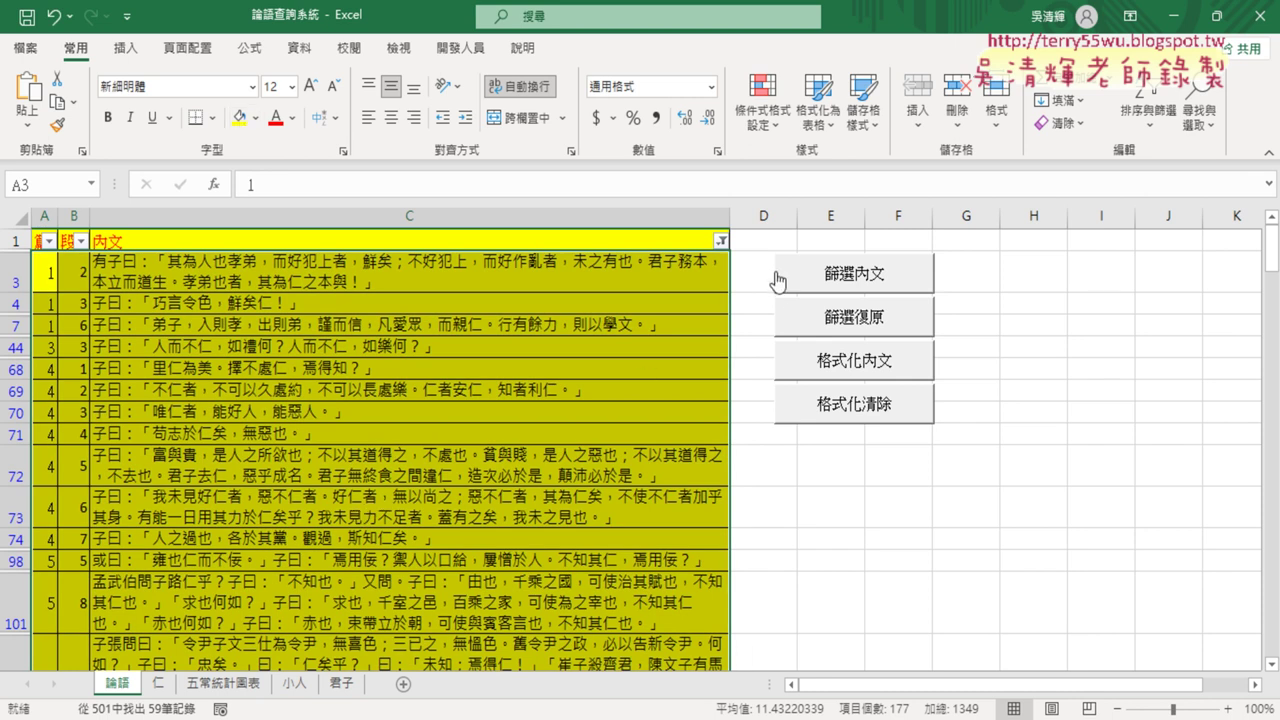
{"action": "left_click", "coordinate": [876, 326]}
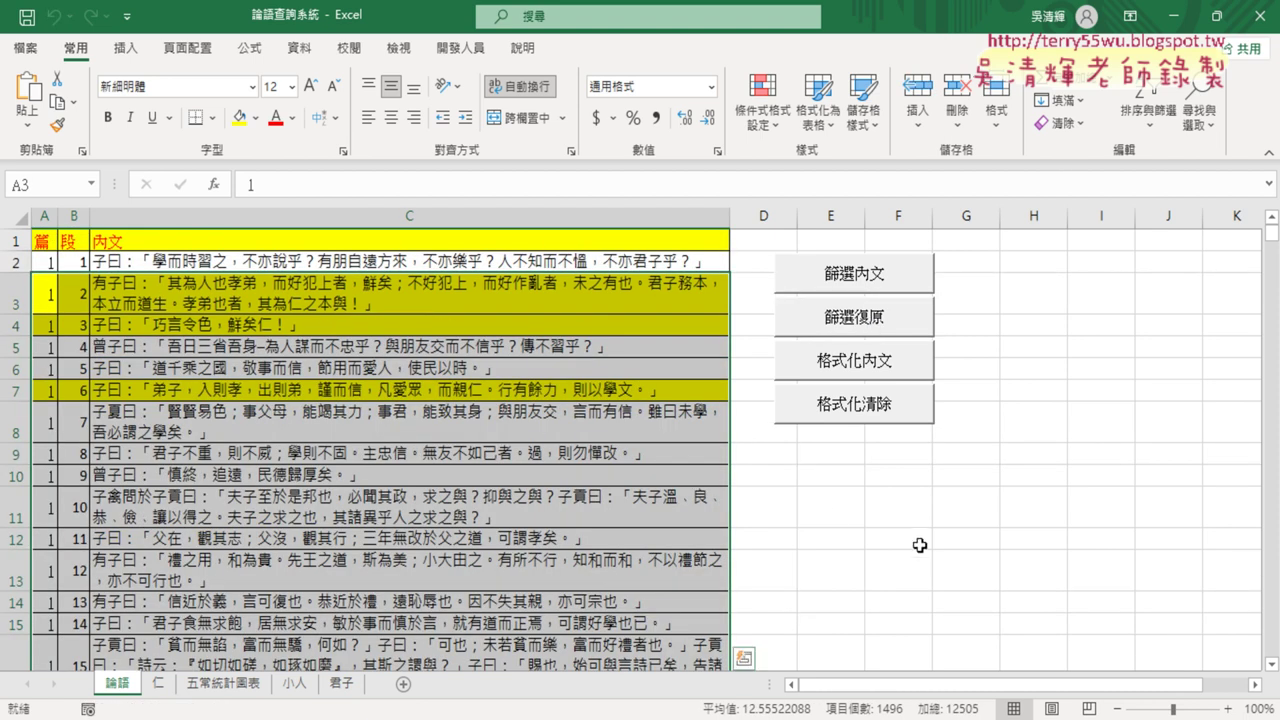
{"action": "left_click", "coordinate": [968, 561]}
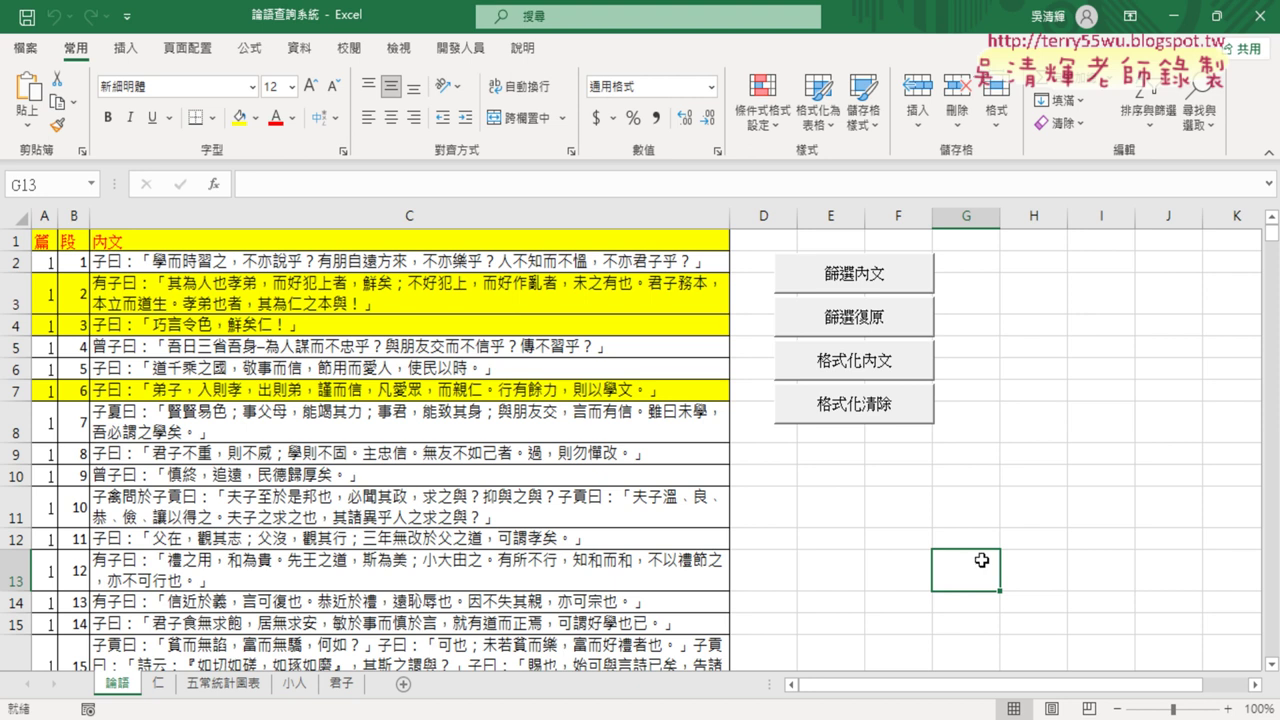
{"action": "scroll", "coordinate": [824, 535], "scroll_direction": "down", "scroll_amount": 3}
{"action": "scroll", "coordinate": [680, 505], "scroll_direction": "down", "scroll_amount": 3}
{"action": "scroll", "coordinate": [679, 505], "scroll_direction": "down", "scroll_amount": 3}
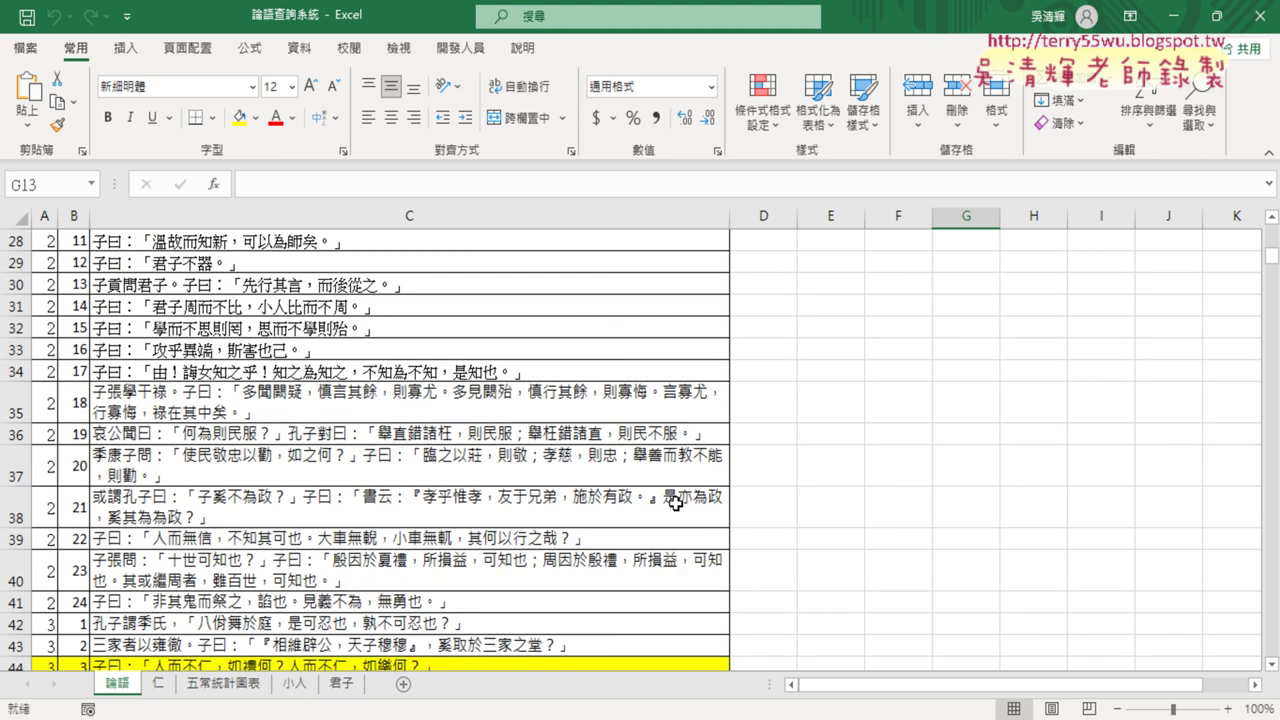
{"action": "scroll", "coordinate": [678, 504], "scroll_direction": "down", "scroll_amount": 3}
{"action": "scroll", "coordinate": [675, 503], "scroll_direction": "down", "scroll_amount": 2}
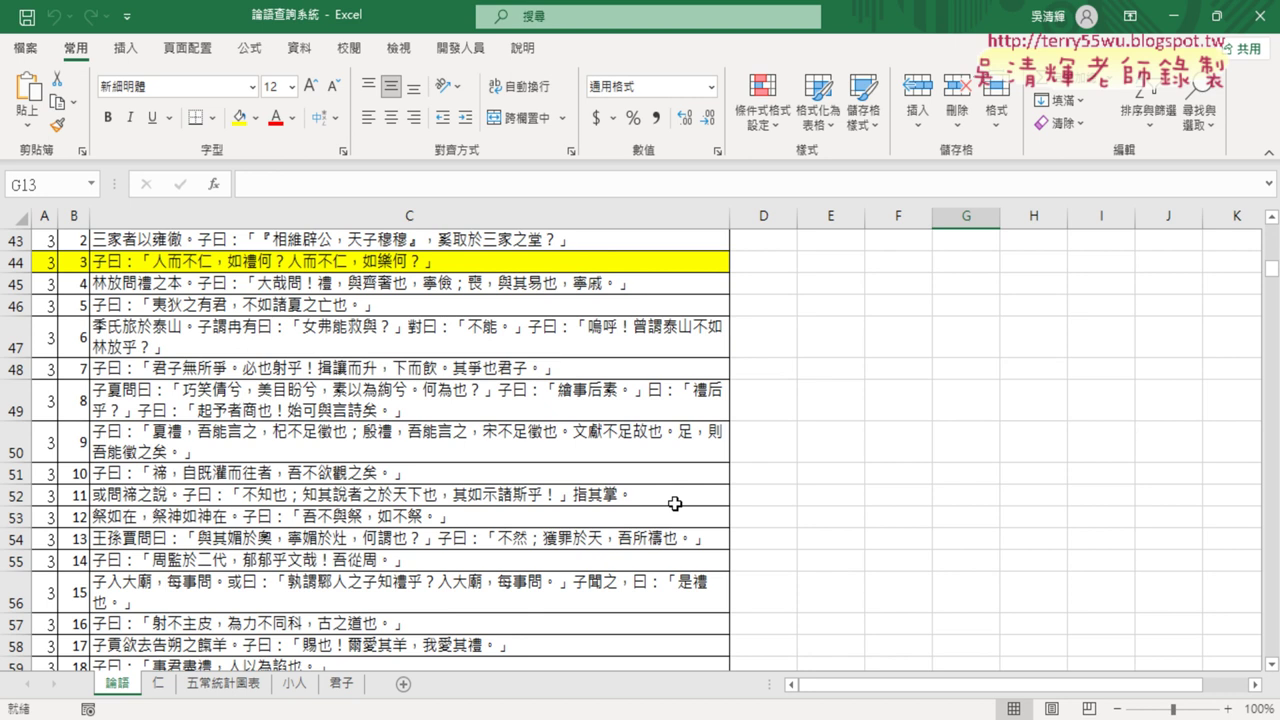
{"action": "scroll", "coordinate": [675, 503], "scroll_direction": "down", "scroll_amount": 2}
{"action": "scroll", "coordinate": [675, 503], "scroll_direction": "up", "scroll_amount": 1}
{"action": "scroll", "coordinate": [675, 503], "scroll_direction": "up", "scroll_amount": 1}
{"action": "scroll", "coordinate": [675, 503], "scroll_direction": "up", "scroll_amount": 1}
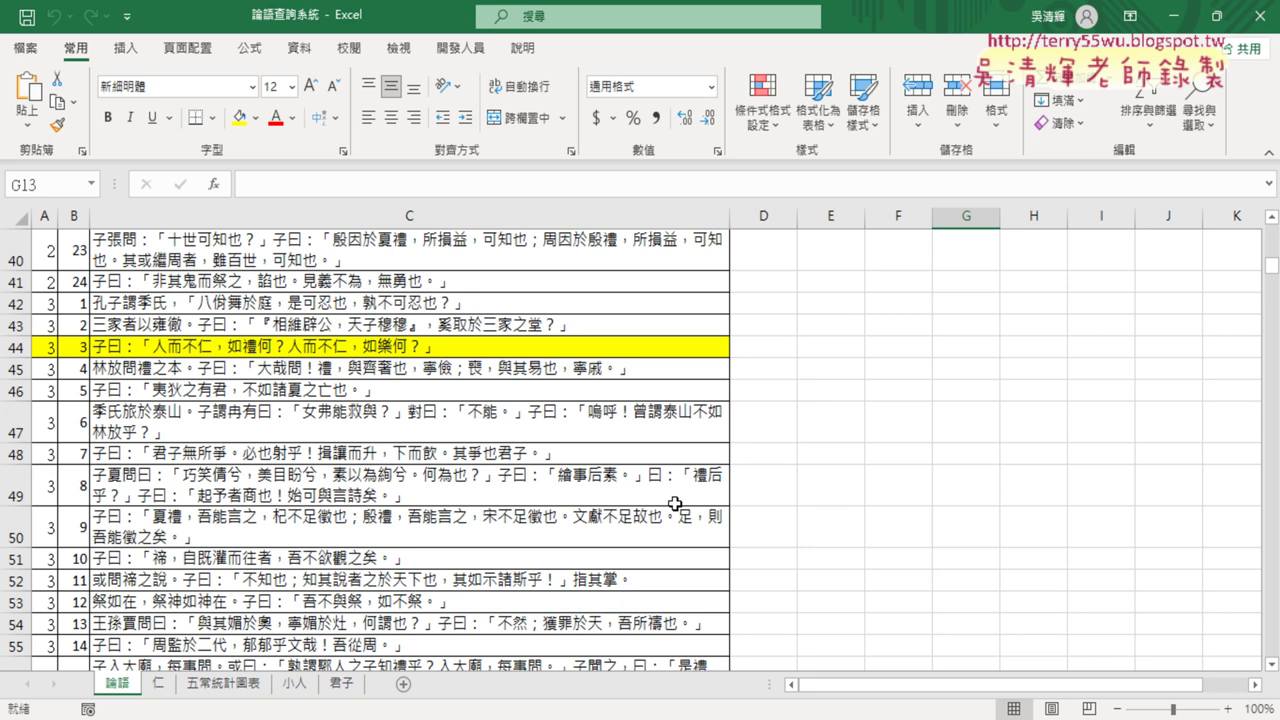
{"action": "left_click", "coordinate": [706, 496]}
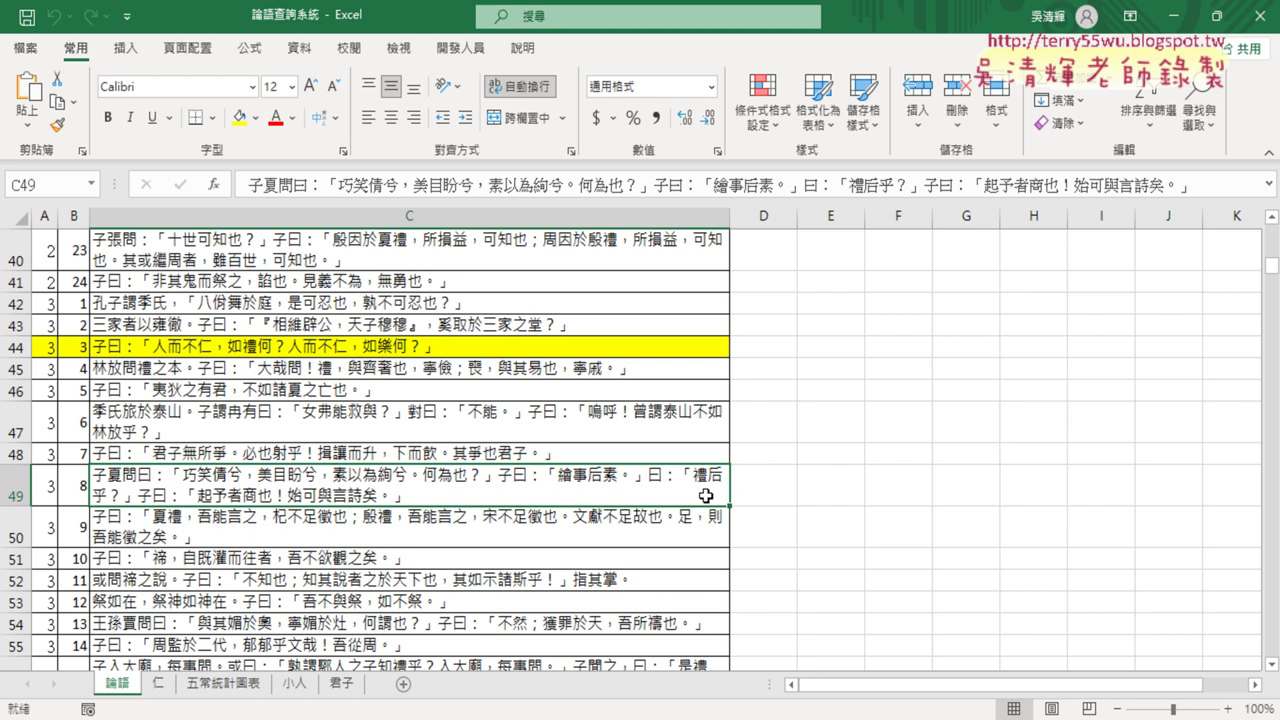
{"action": "scroll", "coordinate": [706, 496], "scroll_direction": "up", "scroll_amount": 13}
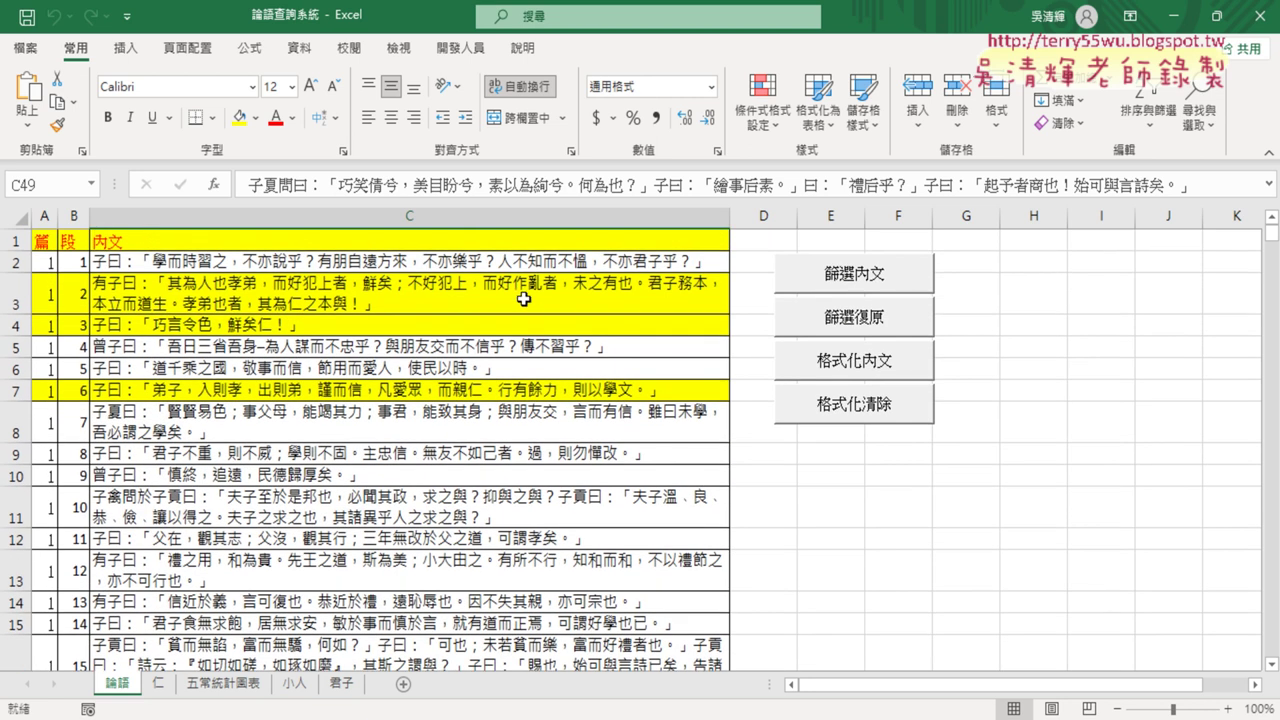
Set the whole sheet's fill to No Fill, then select cell C5
{"action": "left_click", "coordinate": [12, 218]}
{"action": "left_click", "coordinate": [256, 118]}
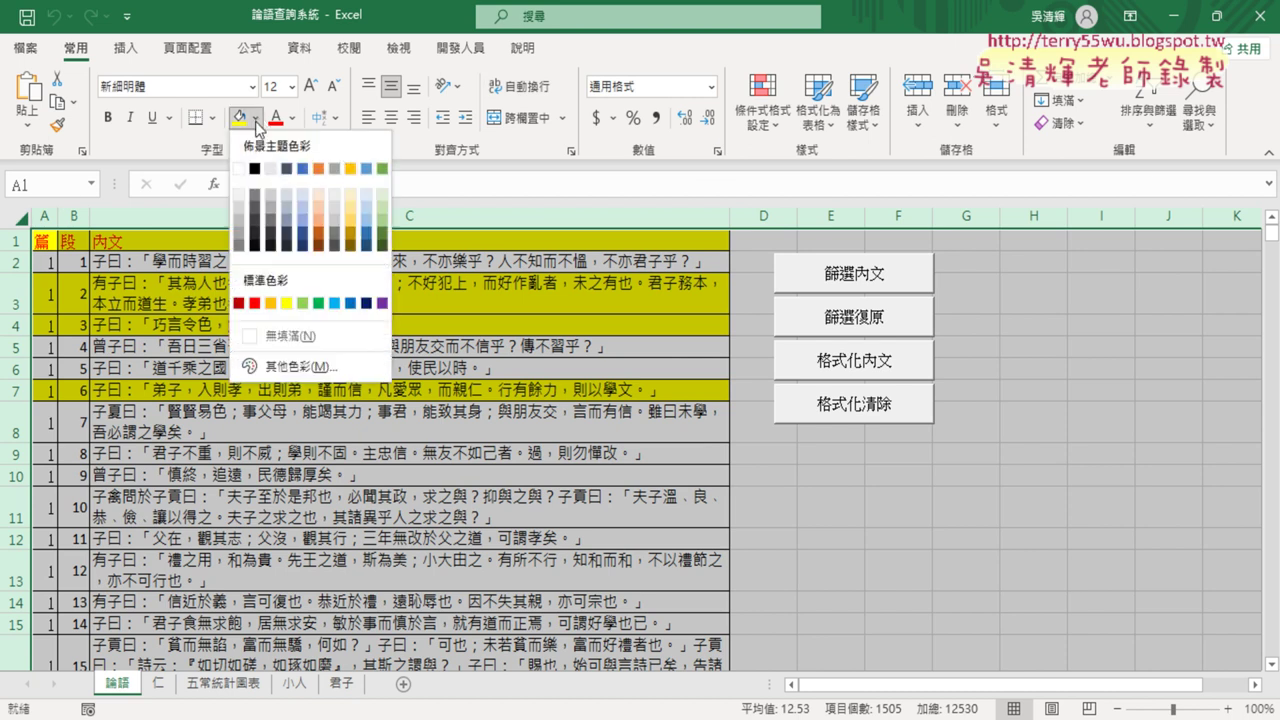
{"action": "left_click", "coordinate": [310, 338]}
{"action": "left_click", "coordinate": [400, 347]}
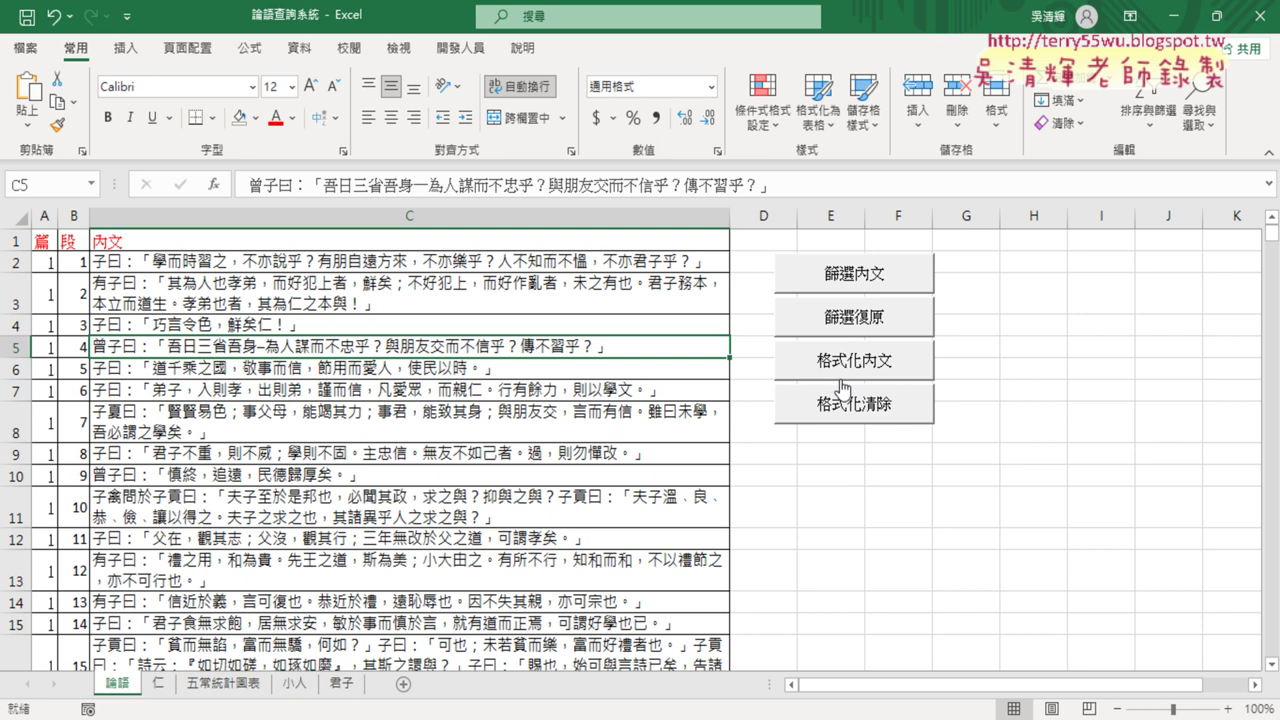
Filter the passages again by keyword 仁 using 篩選內文
{"action": "left_click", "coordinate": [877, 282]}
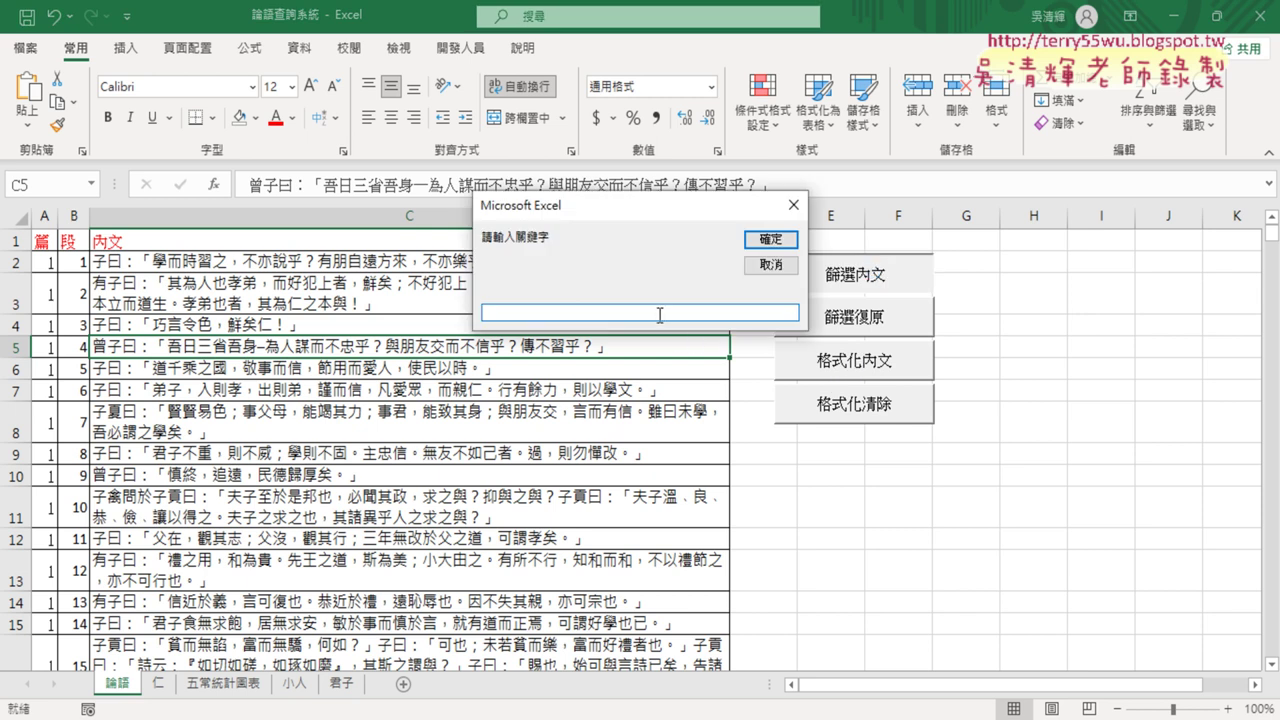
{"action": "type", "text": "ㄖㄣ6"}
{"action": "key", "text": "Return"}
{"action": "key", "text": "Return"}
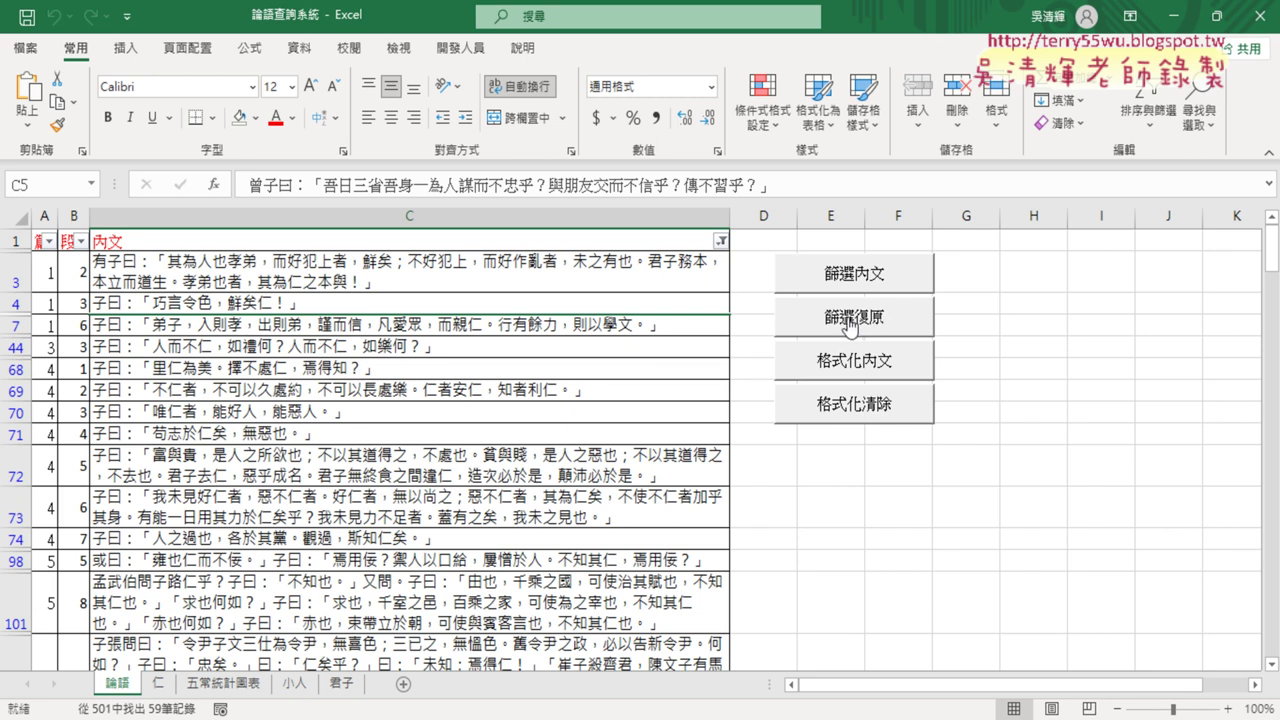
Restore all 501 passages with 篩選復原 and show the Developer tab
{"action": "left_click", "coordinate": [862, 327]}
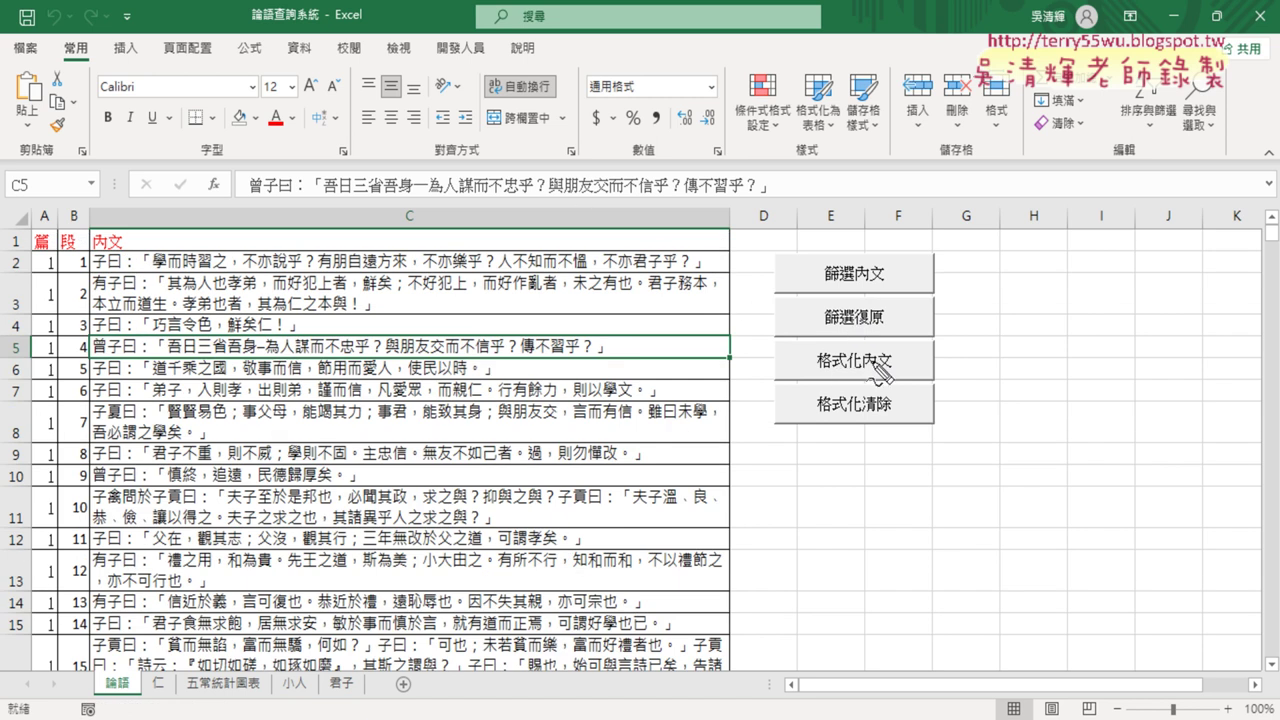
{"action": "mouse_move", "coordinate": [890, 368]}
{"action": "left_mouse_down"}
{"action": "mouse_move", "coordinate": [814, 380]}
{"action": "mouse_move", "coordinate": [905, 372]}
{"action": "left_mouse_up"}
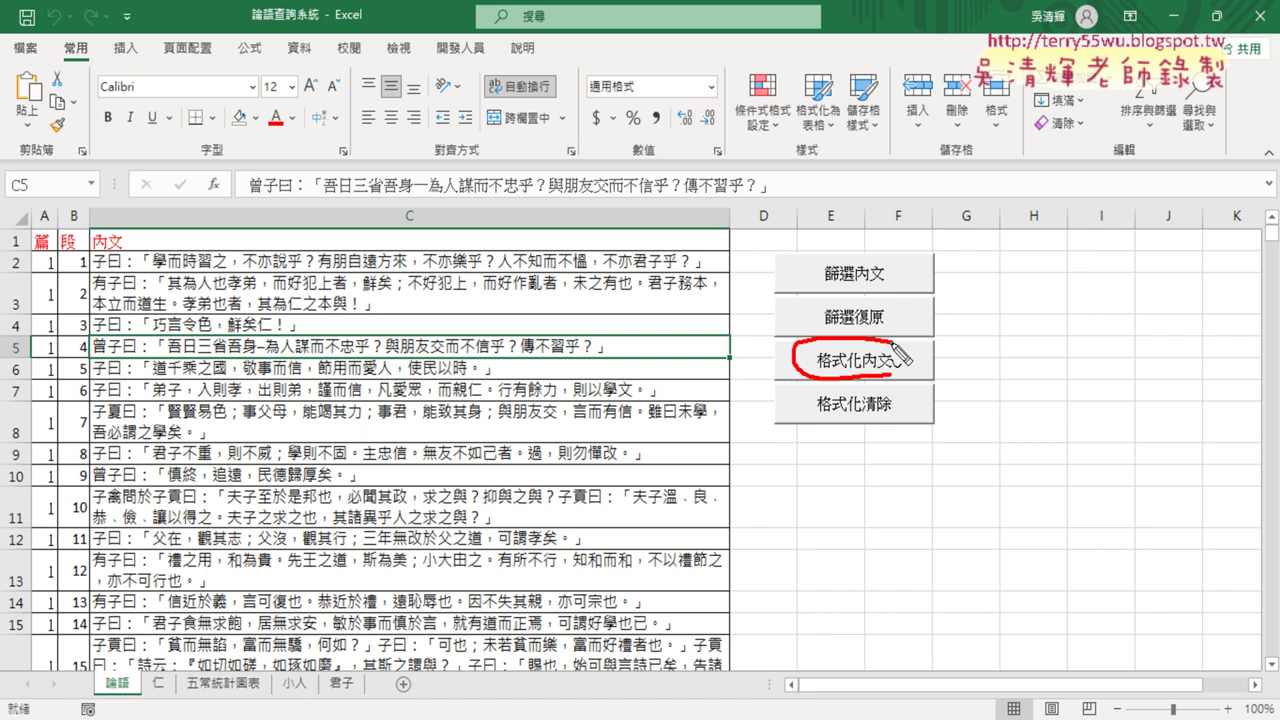
{"action": "mouse_move", "coordinate": [880, 420]}
{"action": "left_mouse_down"}
{"action": "mouse_move", "coordinate": [798, 416]}
{"action": "mouse_move", "coordinate": [885, 398]}
{"action": "left_mouse_up"}
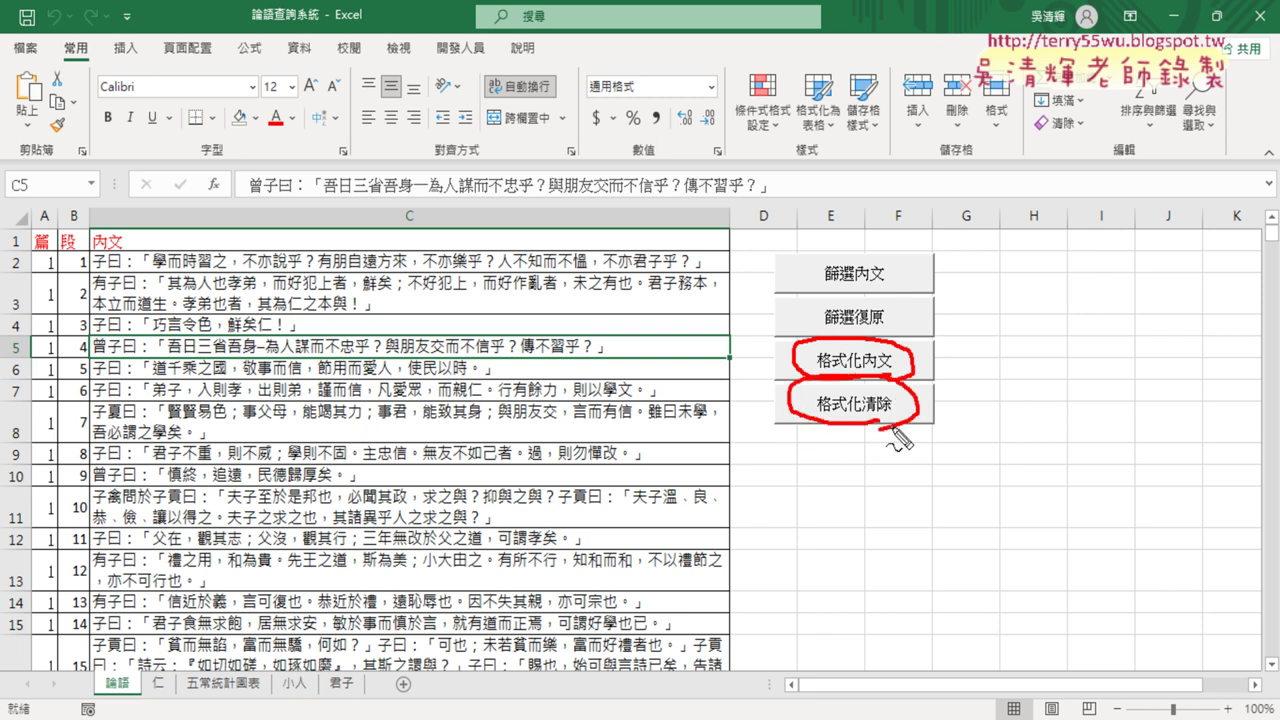
{"action": "key", "text": "Escape"}
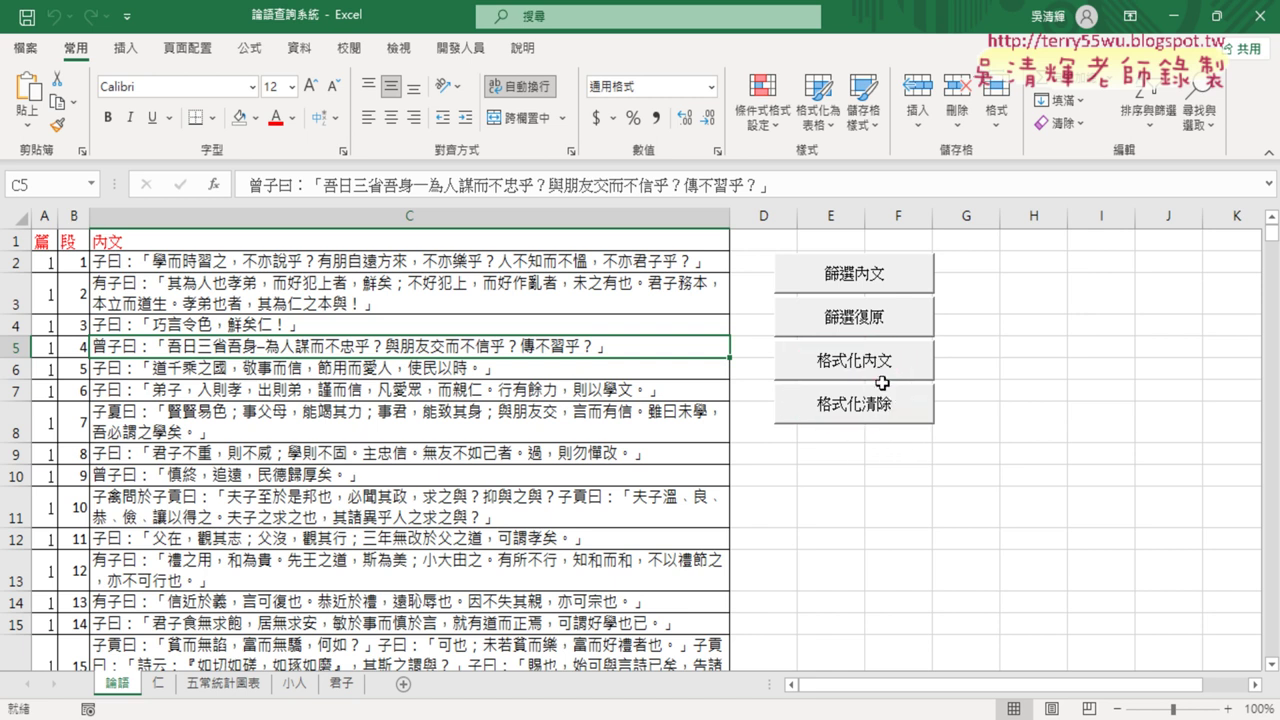
{"action": "left_click", "coordinate": [455, 50]}
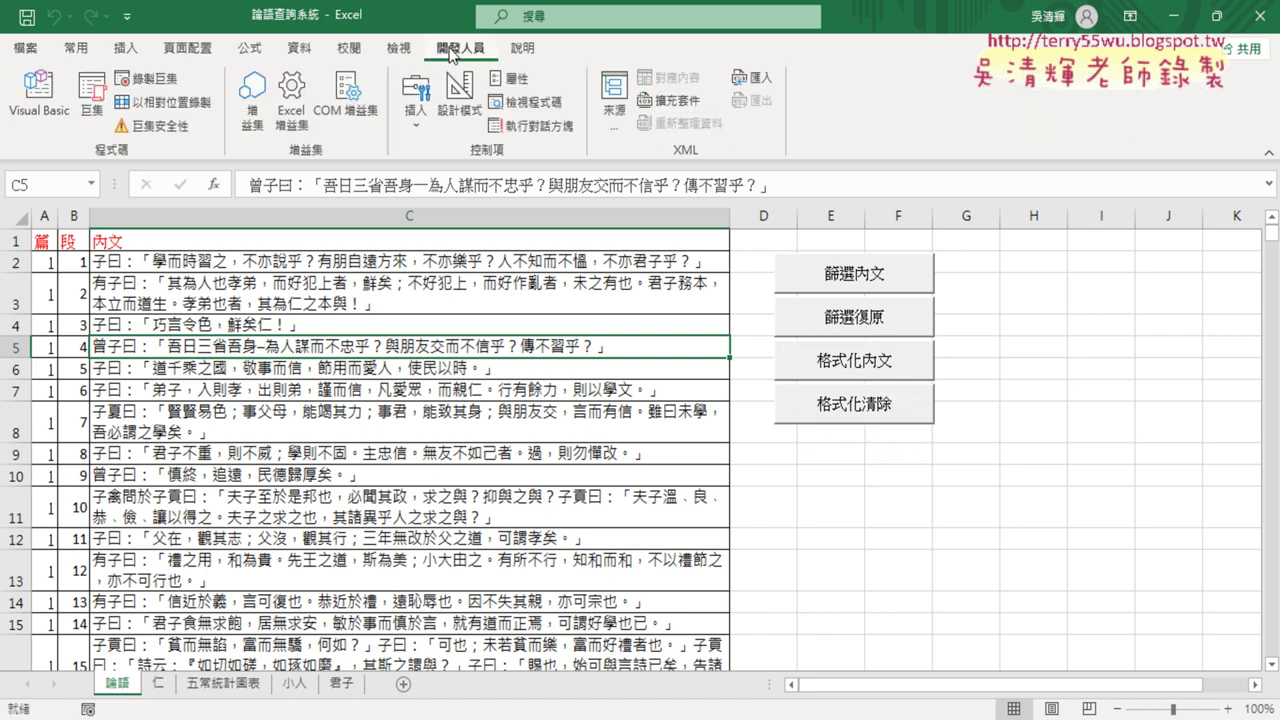
In Module1, add a new Sub 格式化內文 procedure below the two filter macros
{"action": "left_click", "coordinate": [40, 110]}
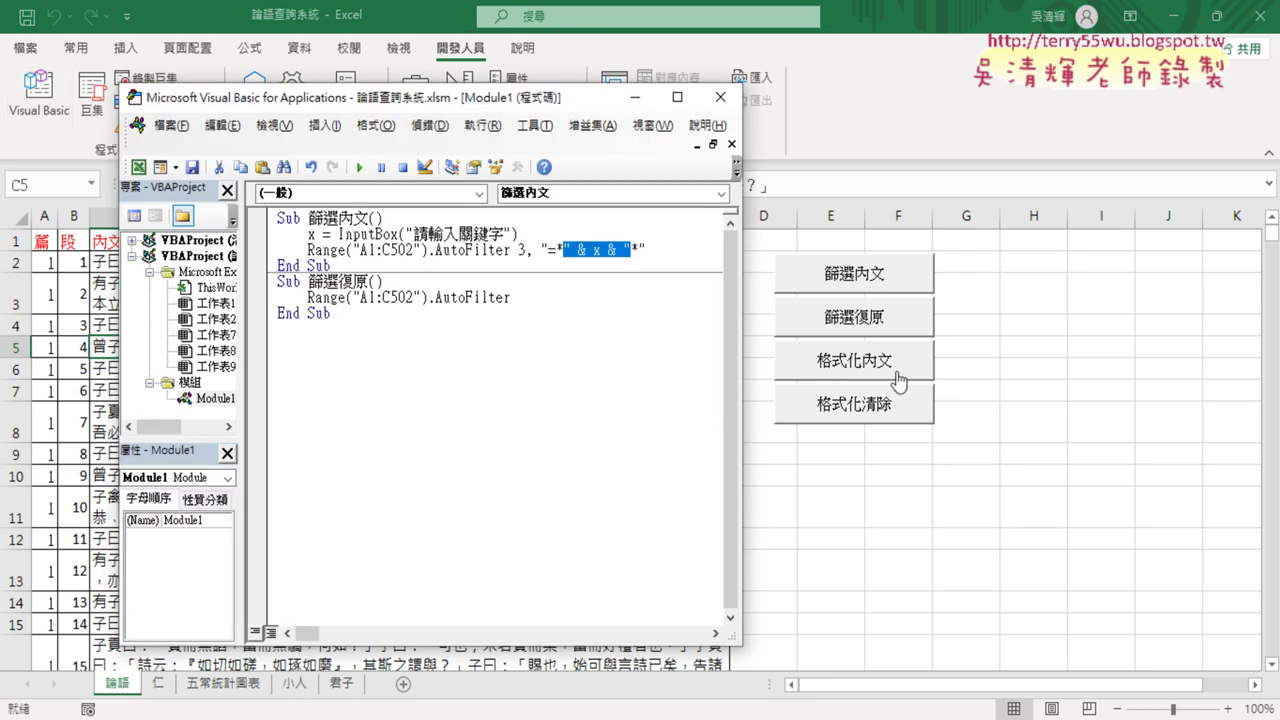
{"action": "left_click", "coordinate": [362, 351]}
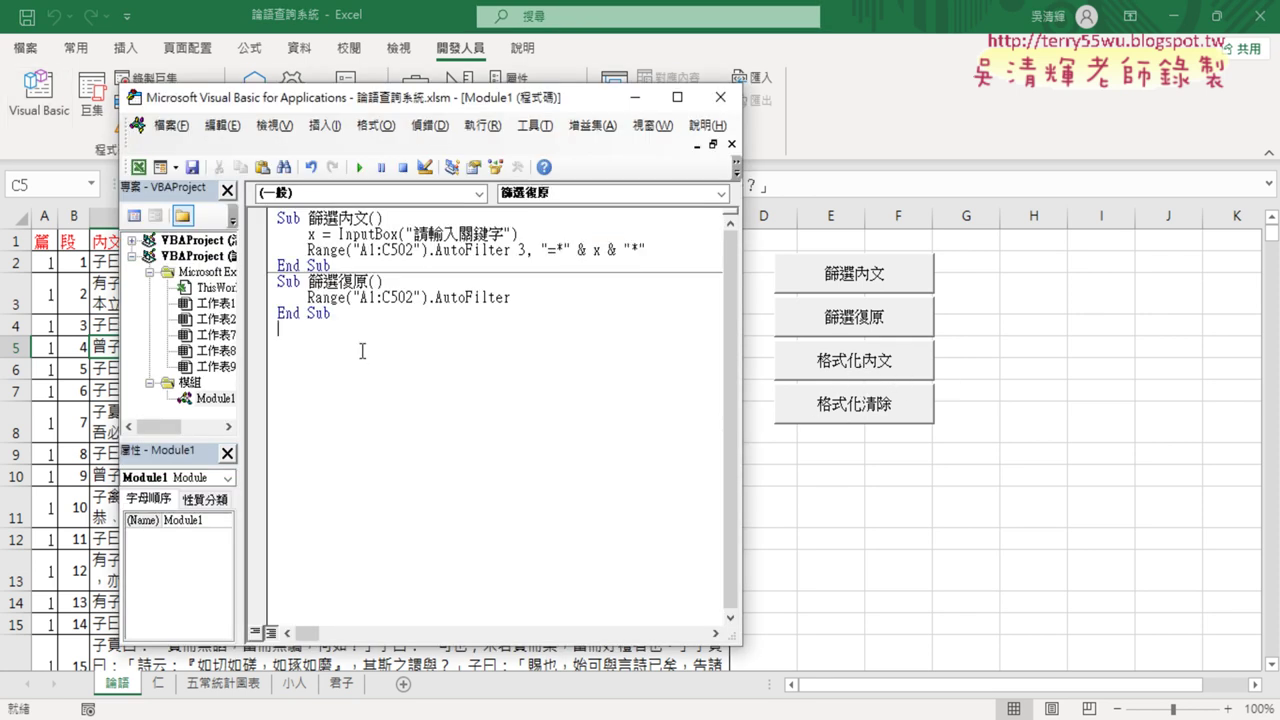
{"action": "type", "text": "ㄙ"}
{"action": "key", "text": "BackSpace"}
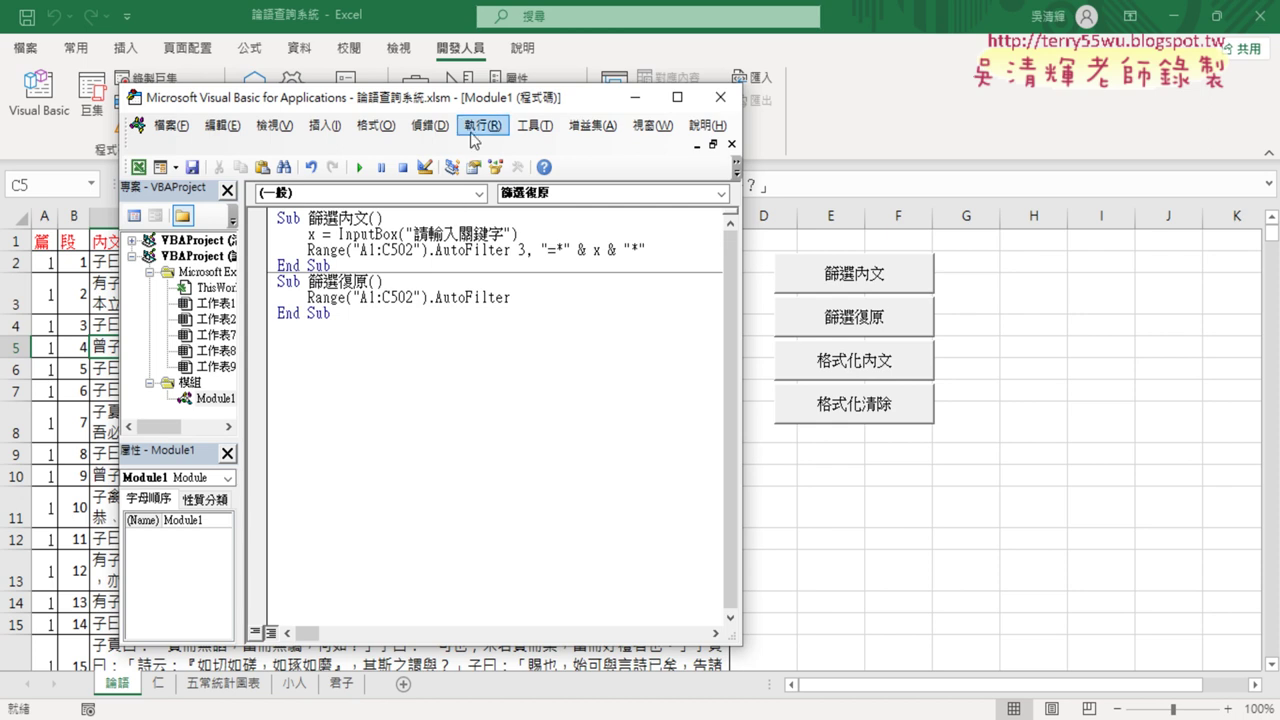
{"action": "mouse_move", "coordinate": [368, 217]}
{"action": "left_mouse_down"}
{"action": "mouse_move", "coordinate": [278, 217]}
{"action": "mouse_move", "coordinate": [290, 345]}
{"action": "mouse_move", "coordinate": [309, 329]}
{"action": "left_mouse_up"}
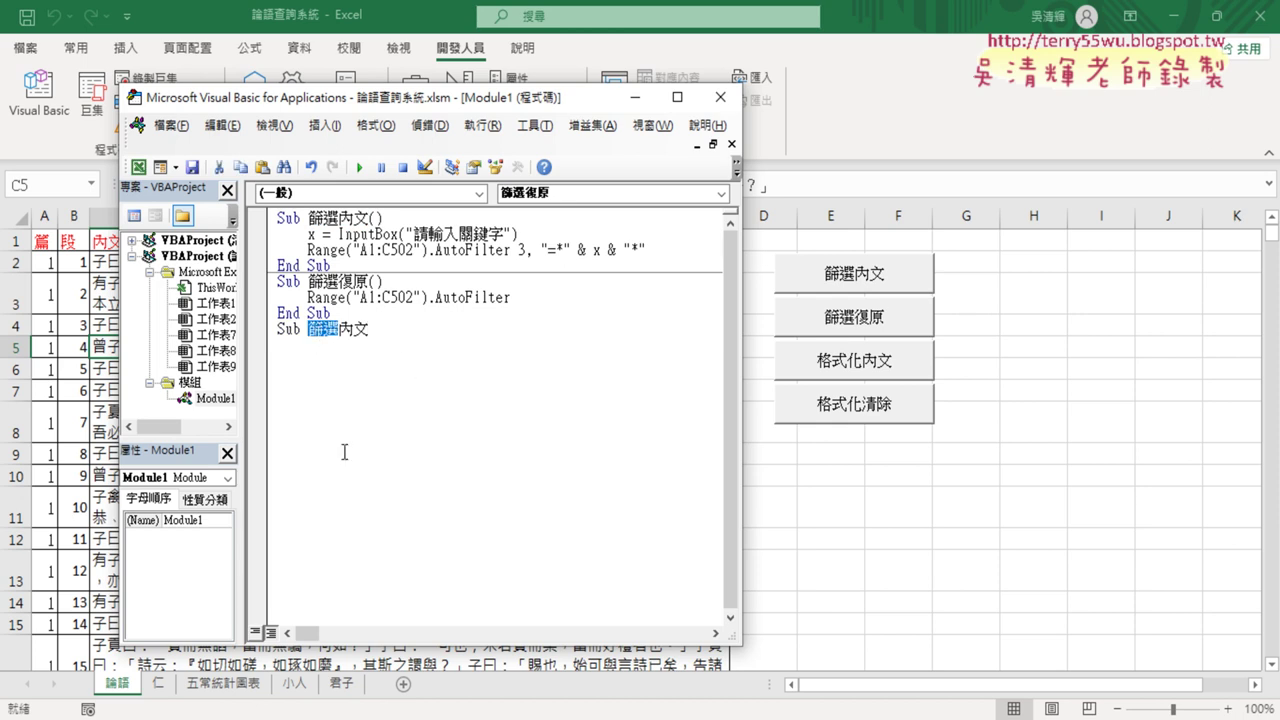
{"action": "key", "text": "Delete"}
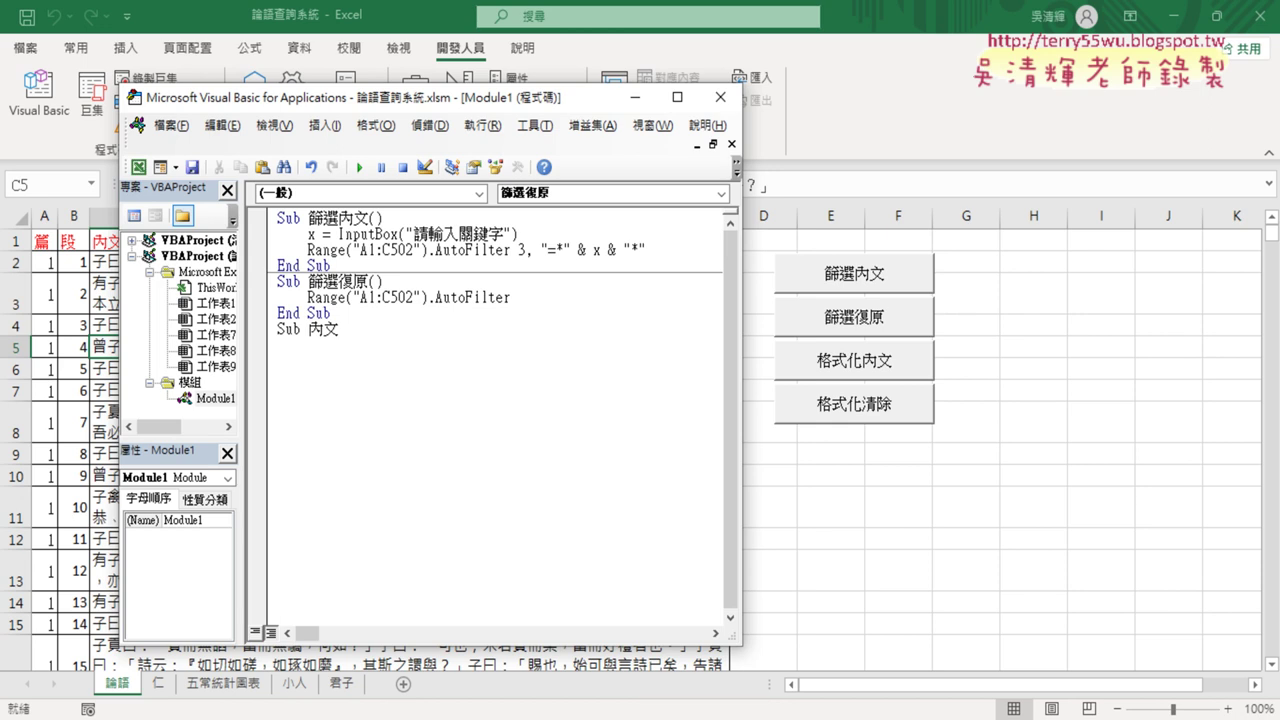
{"action": "type", "text": "格式"}
{"action": "type", "text": "化內文"}
{"action": "key", "text": "Return"}
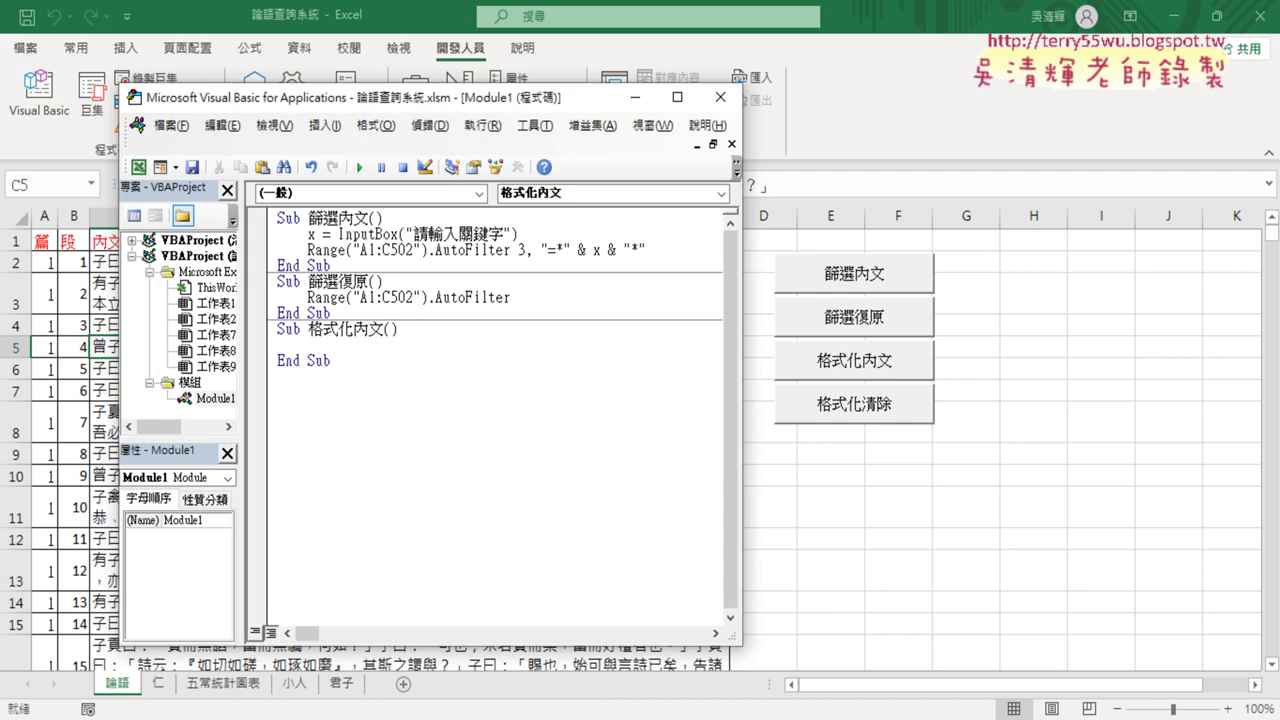
{"action": "left_click_drag", "start_coordinate": [653, 253], "coordinate": [278, 234]}
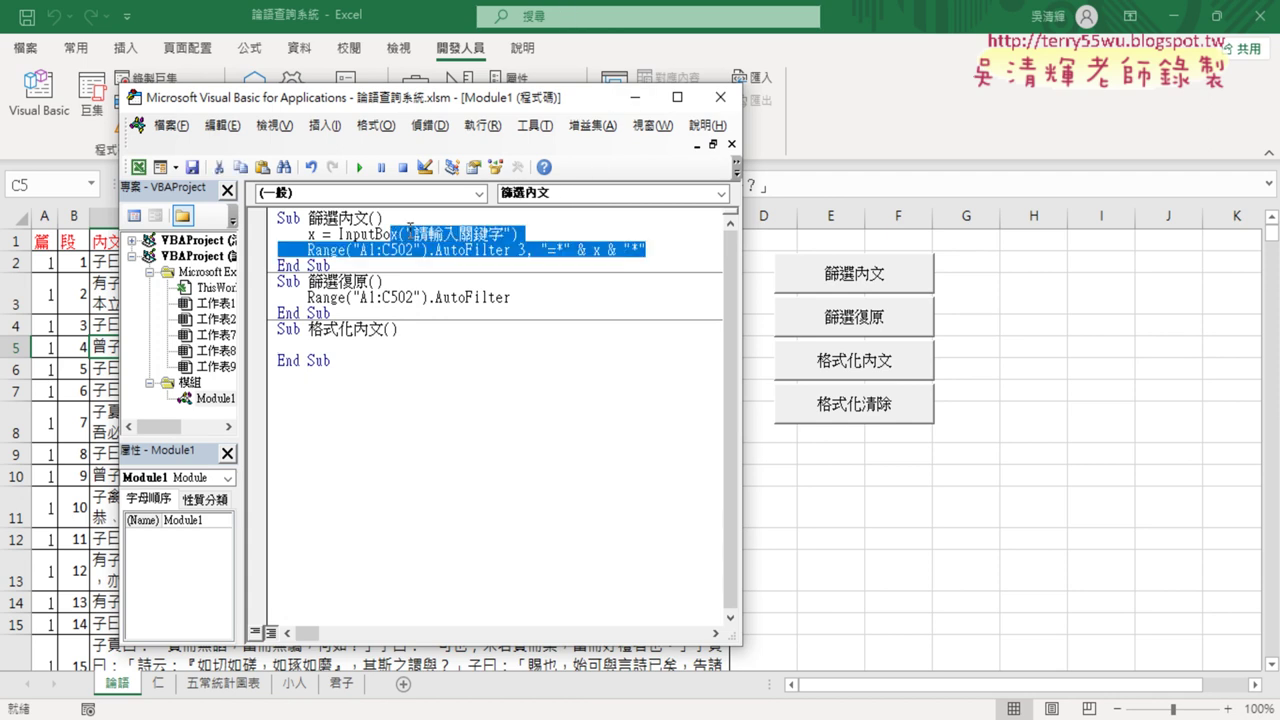
Paste the keyword InputBox and AutoFilter lines into the 格式化內文 body
{"action": "key", "text": "ctrl+c"}
{"action": "left_click", "coordinate": [288, 345]}
{"action": "key", "text": "ctrl+v"}
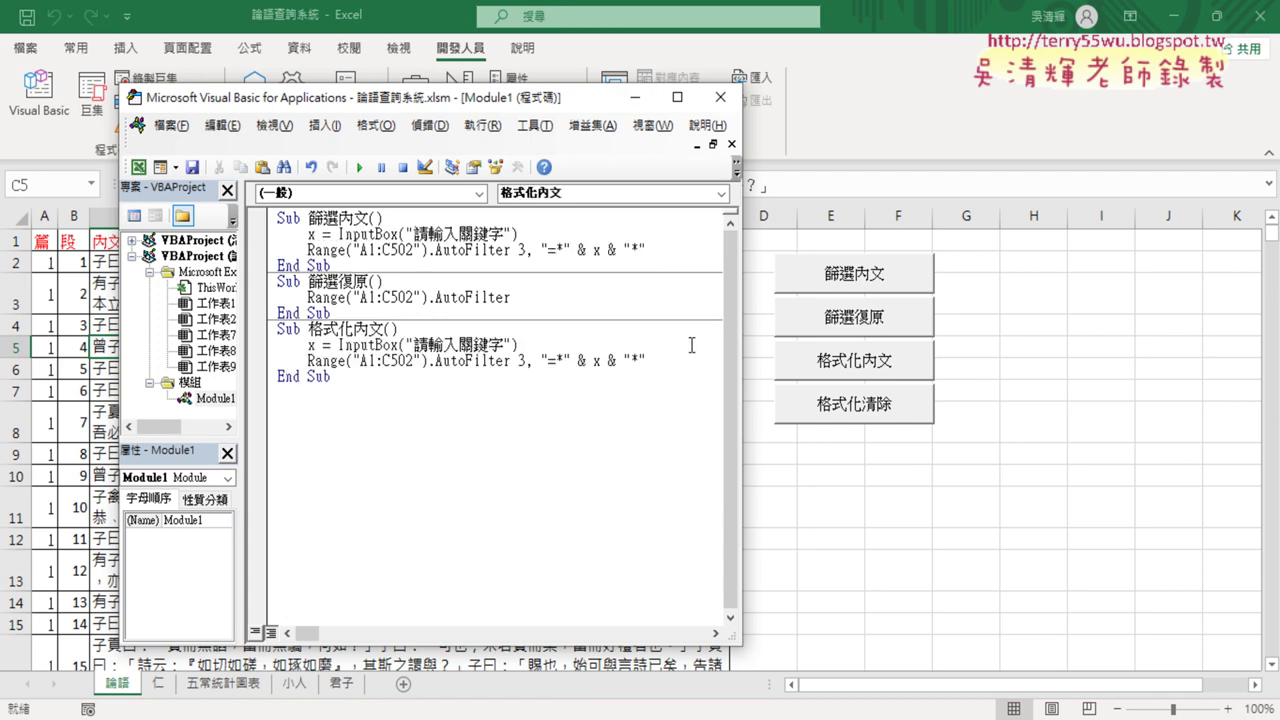
{"action": "key", "text": "Return"}
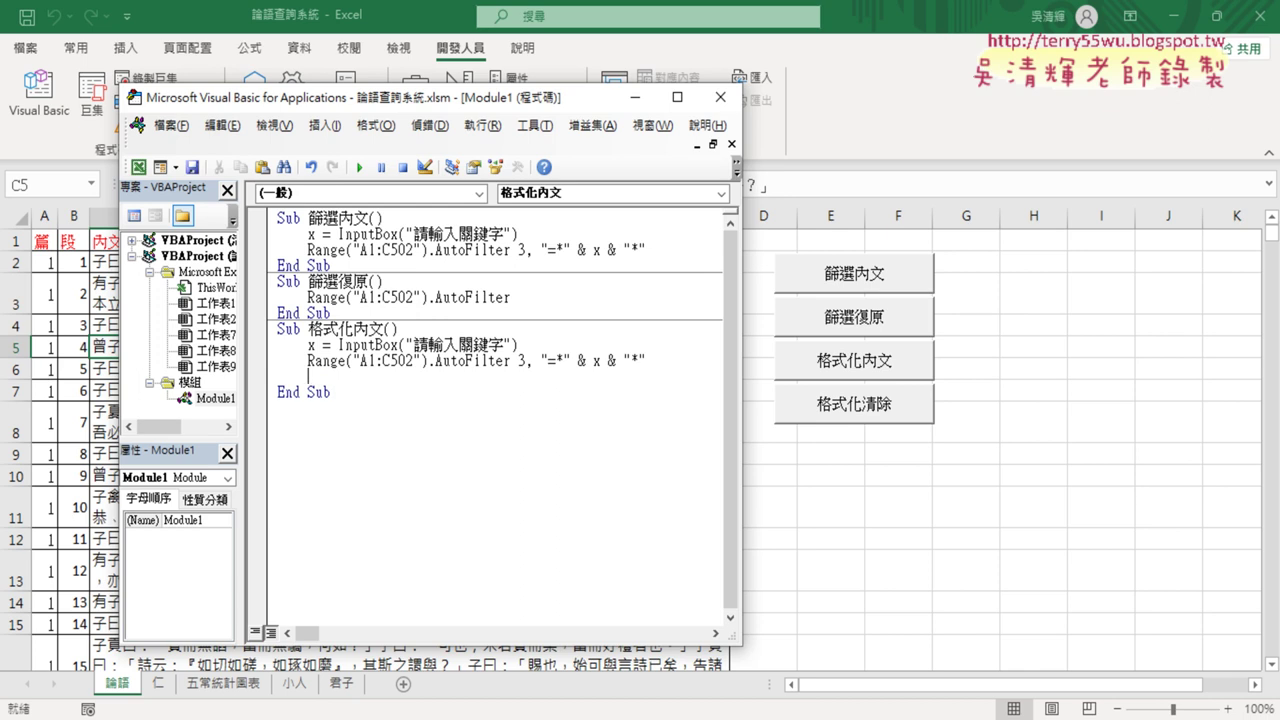
Start a new code line using the range reference Range("A2:C502")
{"action": "left_click_drag", "start_coordinate": [524, 104], "coordinate": [892, 132]}
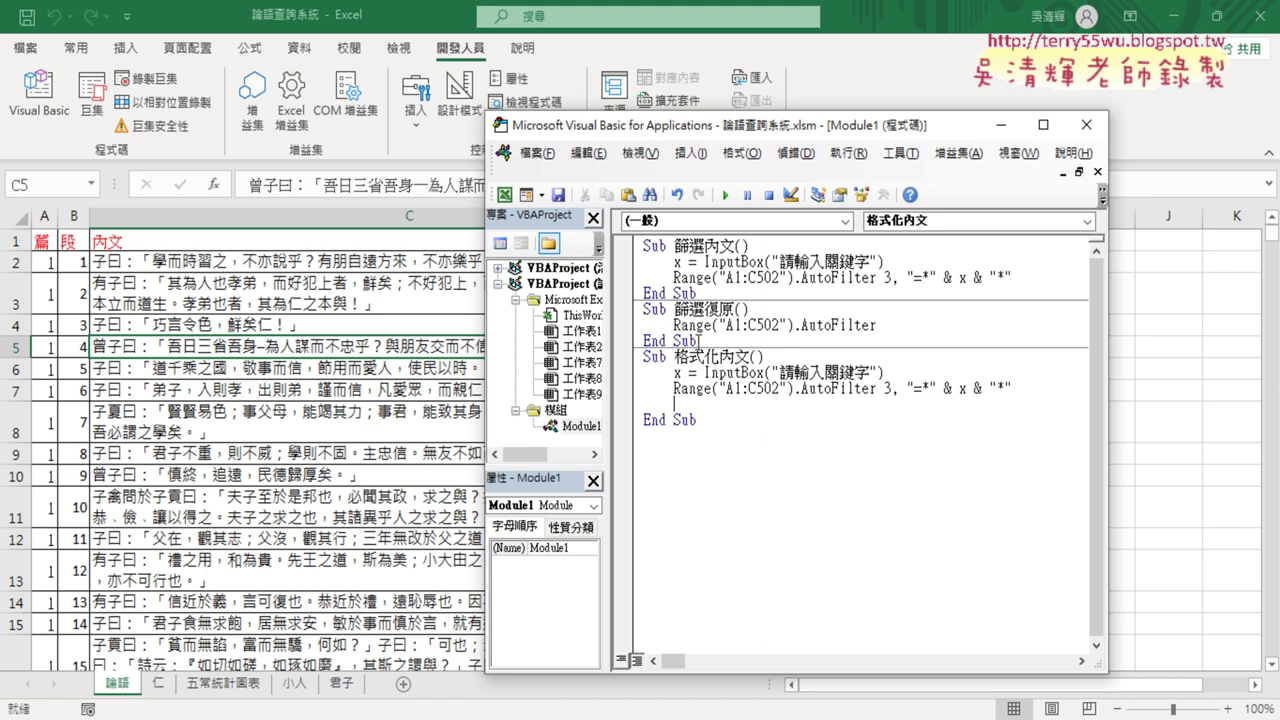
{"action": "mouse_move", "coordinate": [673, 388]}
{"action": "left_mouse_down"}
{"action": "mouse_move", "coordinate": [793, 388]}
{"action": "mouse_move", "coordinate": [735, 405]}
{"action": "left_mouse_up"}
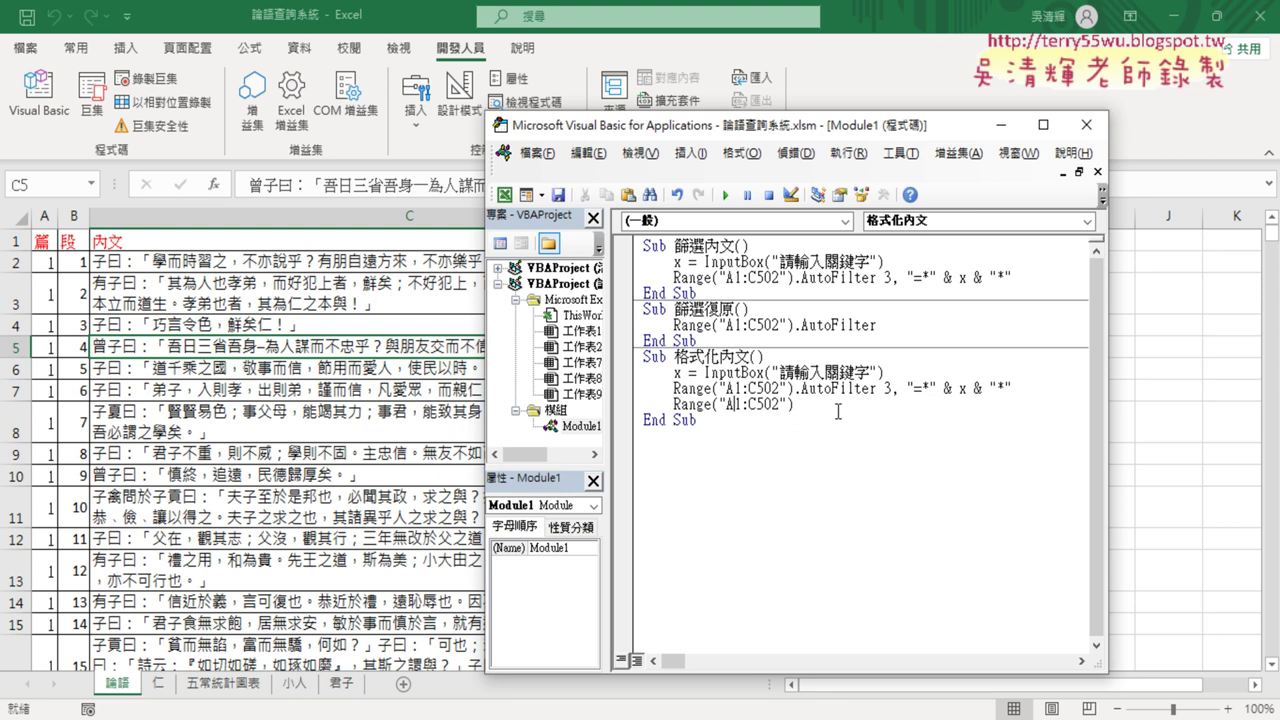
{"action": "key", "text": "BackSpace"}
{"action": "type", "text": "2"}
{"action": "left_click", "coordinate": [856, 409]}
Complete the line as Range("A2:C502").Interior.Color = RGB(255, 255, 0)
{"action": "type", "text": "."}
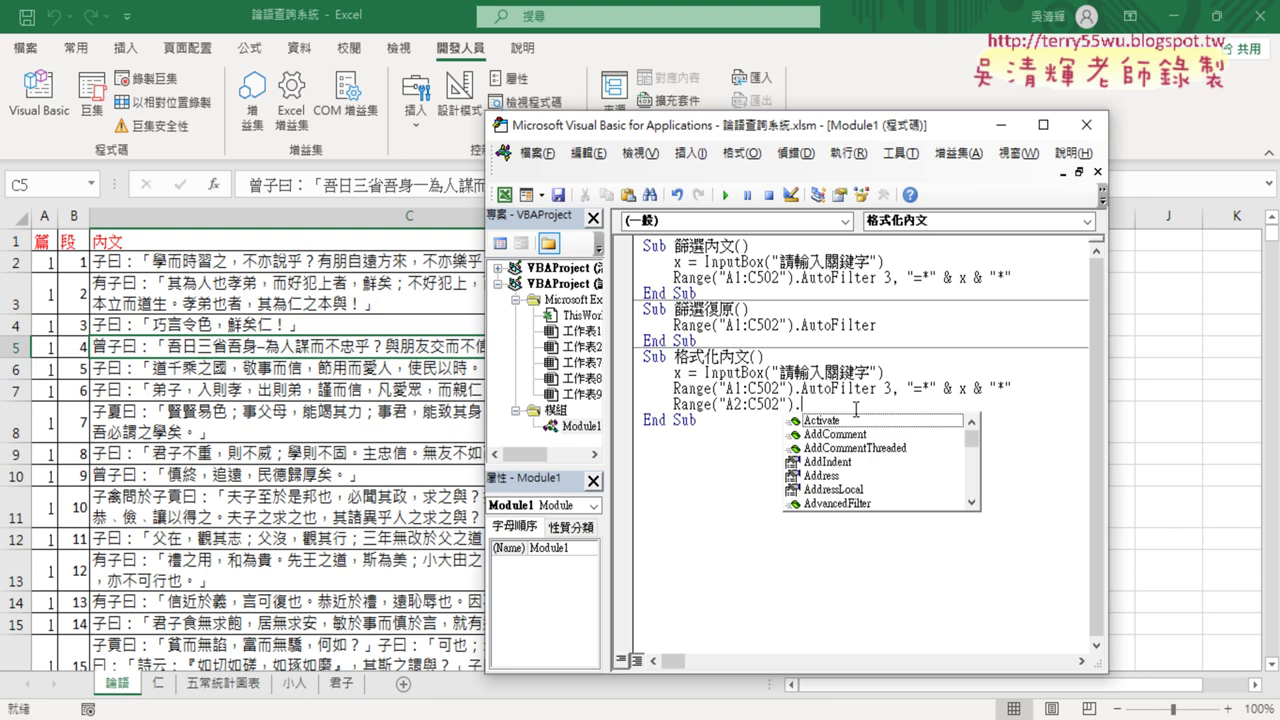
{"action": "type", "text": "ㄌ"}
{"action": "key", "text": "BackSpace"}
{"action": "type", "text": "in"}
{"action": "key", "text": "Down"}
{"action": "key", "text": "Down"}
{"action": "key", "text": "Down"}
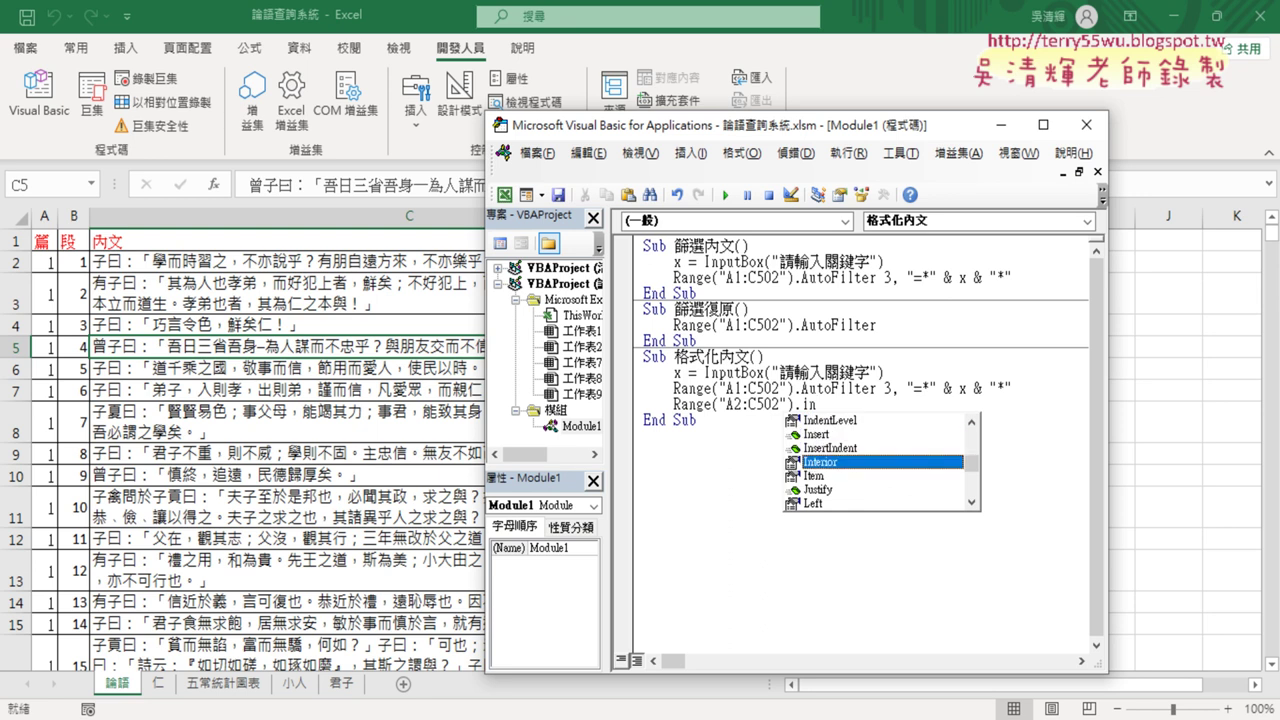
{"action": "key", "text": "space"}
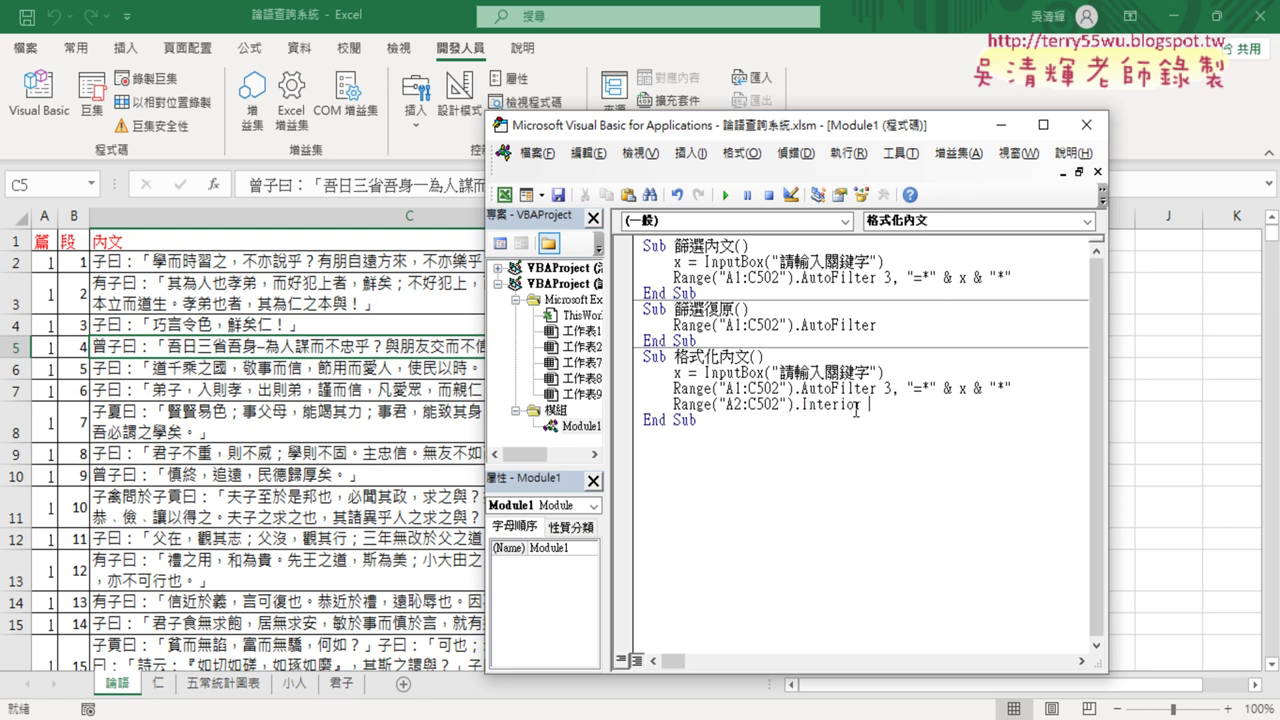
{"action": "key", "text": "BackSpace"}
{"action": "type", "text": "."}
{"action": "key", "text": "Down"}
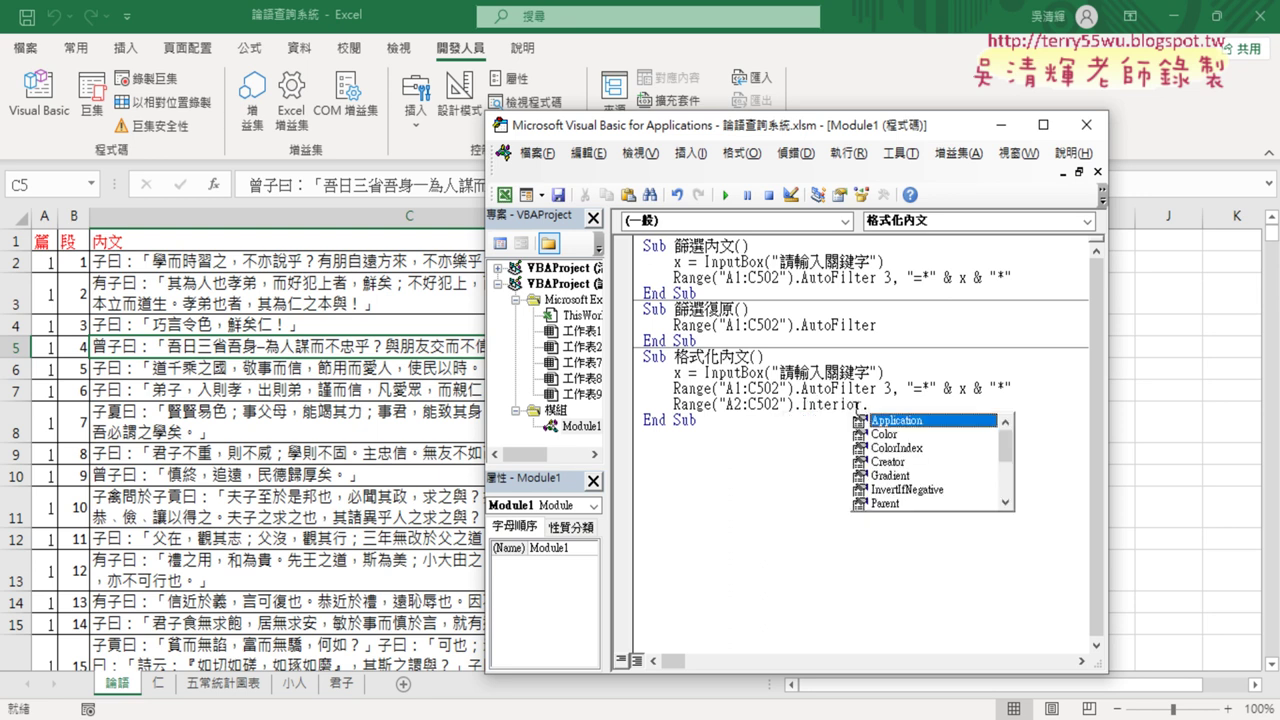
{"action": "key", "text": "Down"}
{"action": "key", "text": "space"}
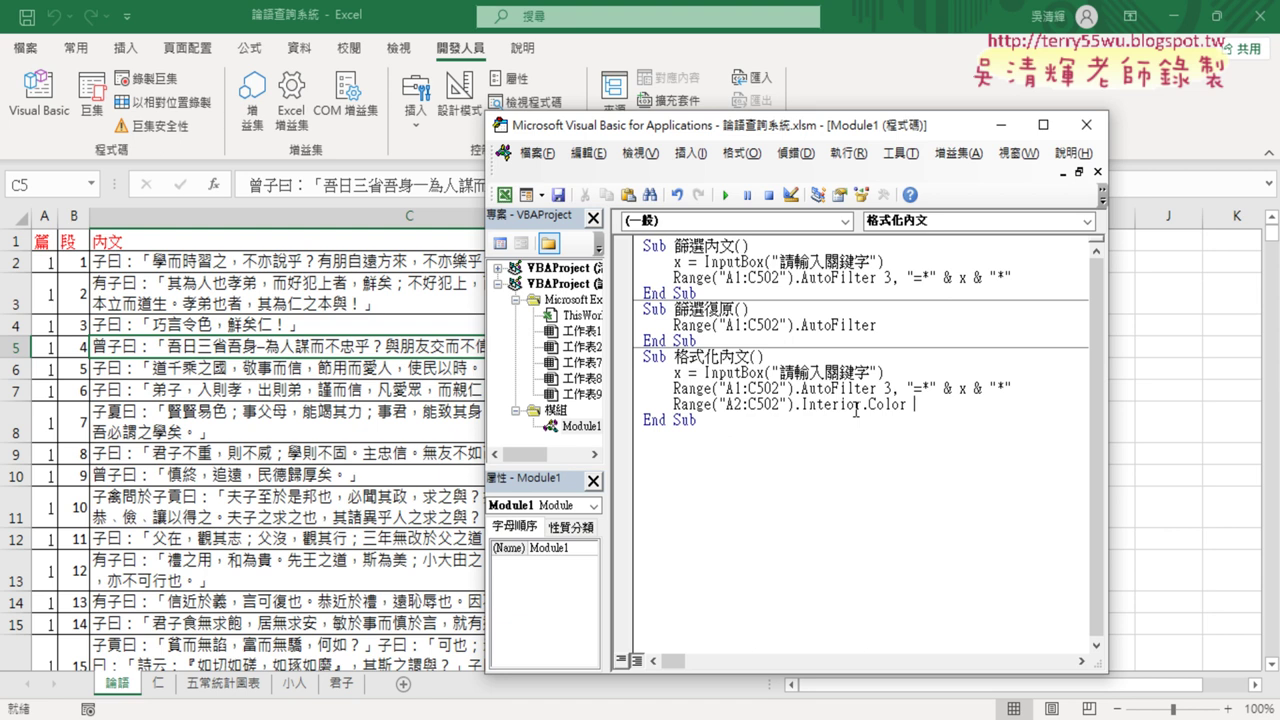
{"action": "type", "text": "=rg"}
{"action": "type", "text": "b("}
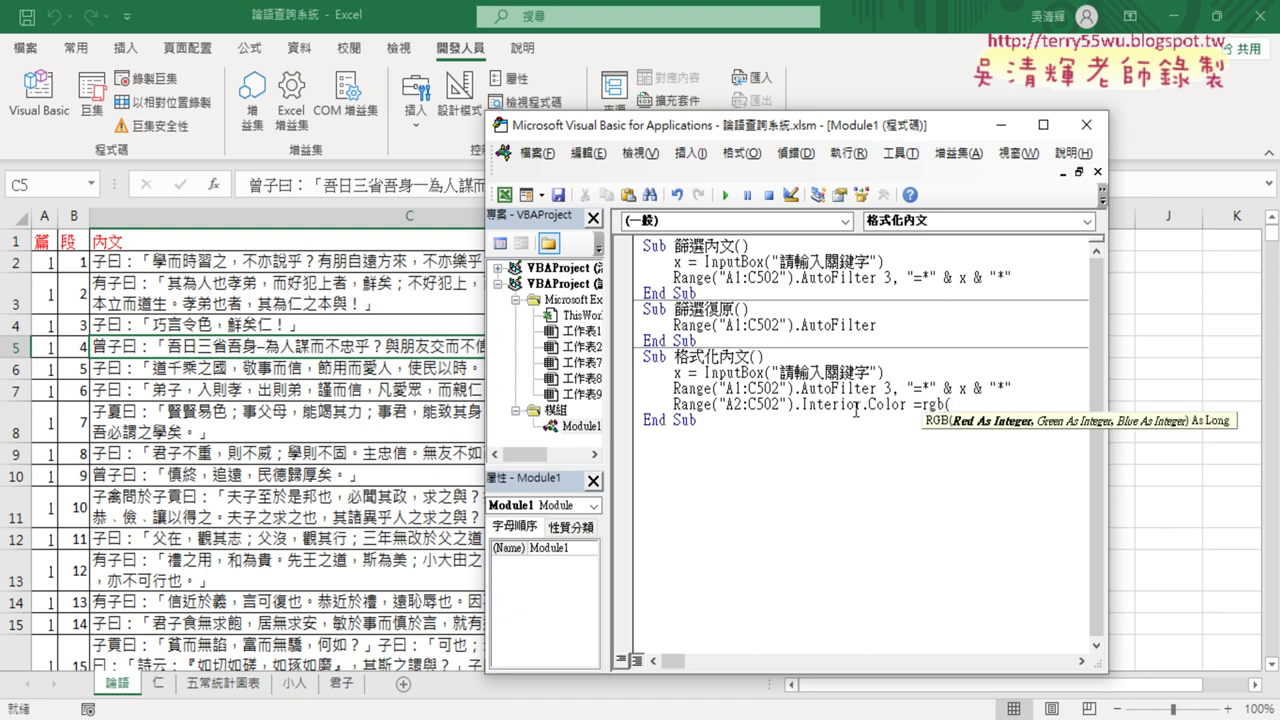
{"action": "type", "text": "2"}
{"action": "type", "text": "55,"}
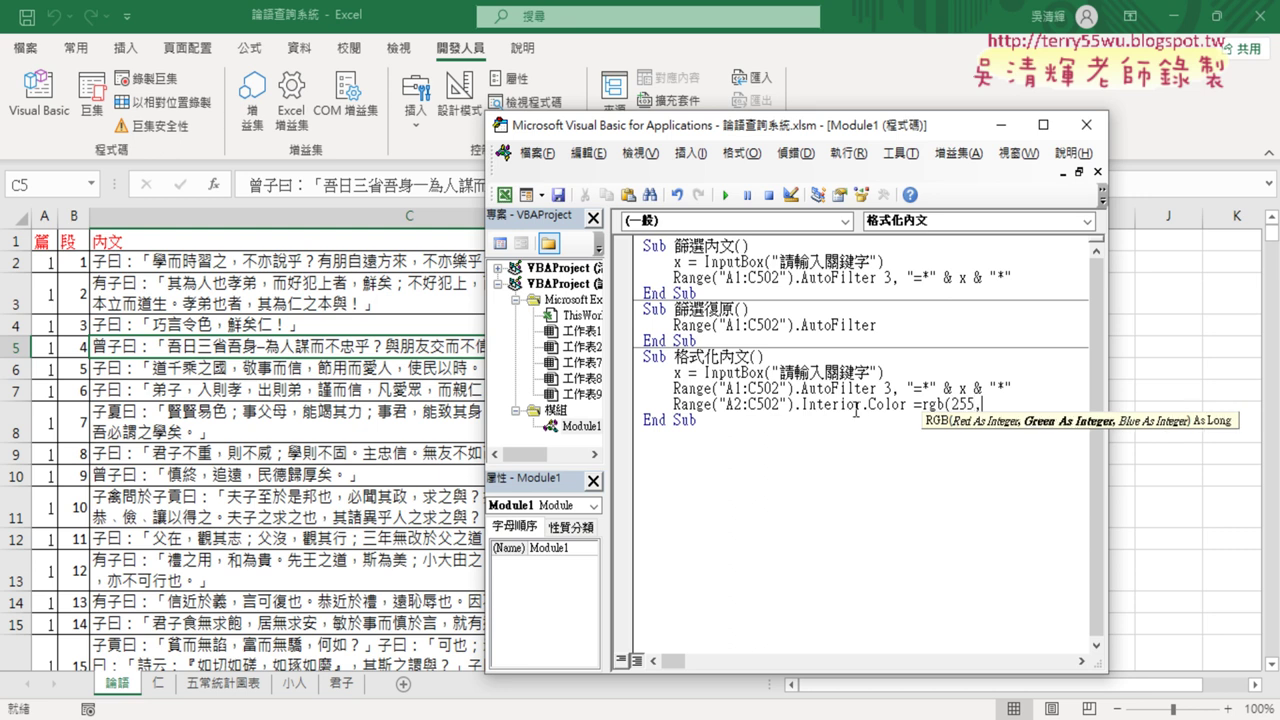
{"action": "type", "text": "255,"}
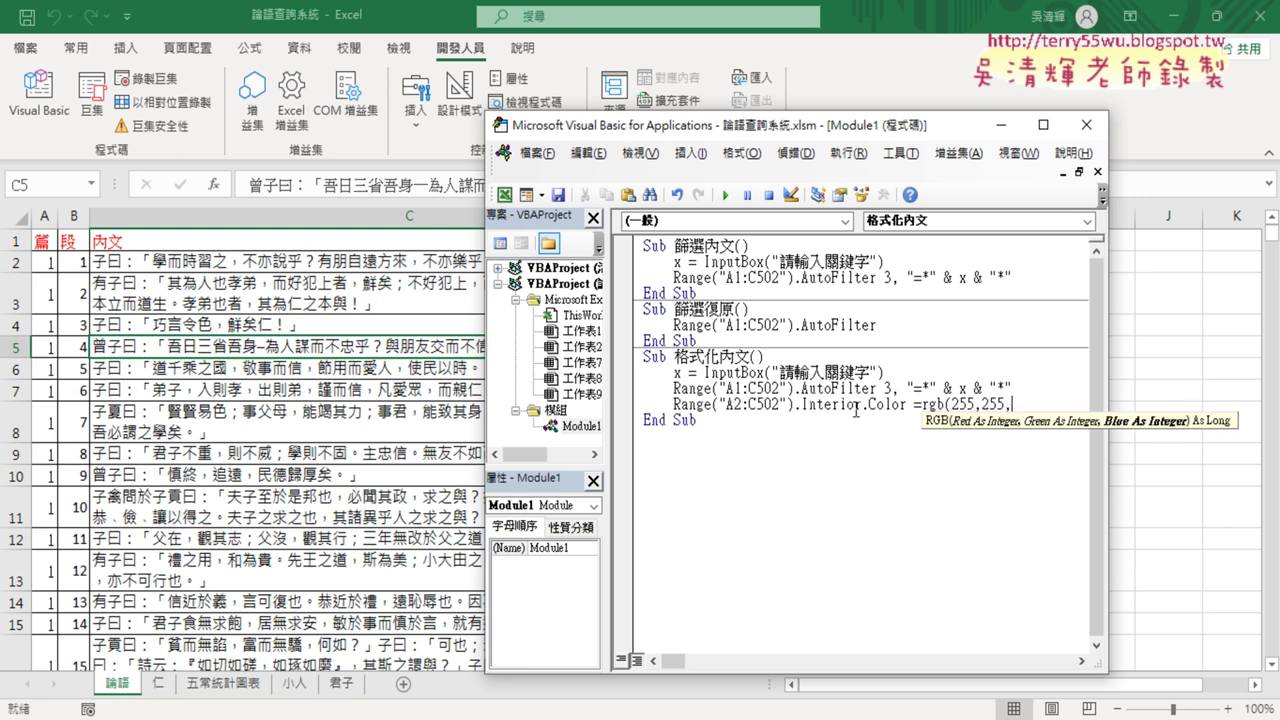
{"action": "type", "text": "0"}
{"action": "type", "text": ")"}
{"action": "key", "text": "Return"}
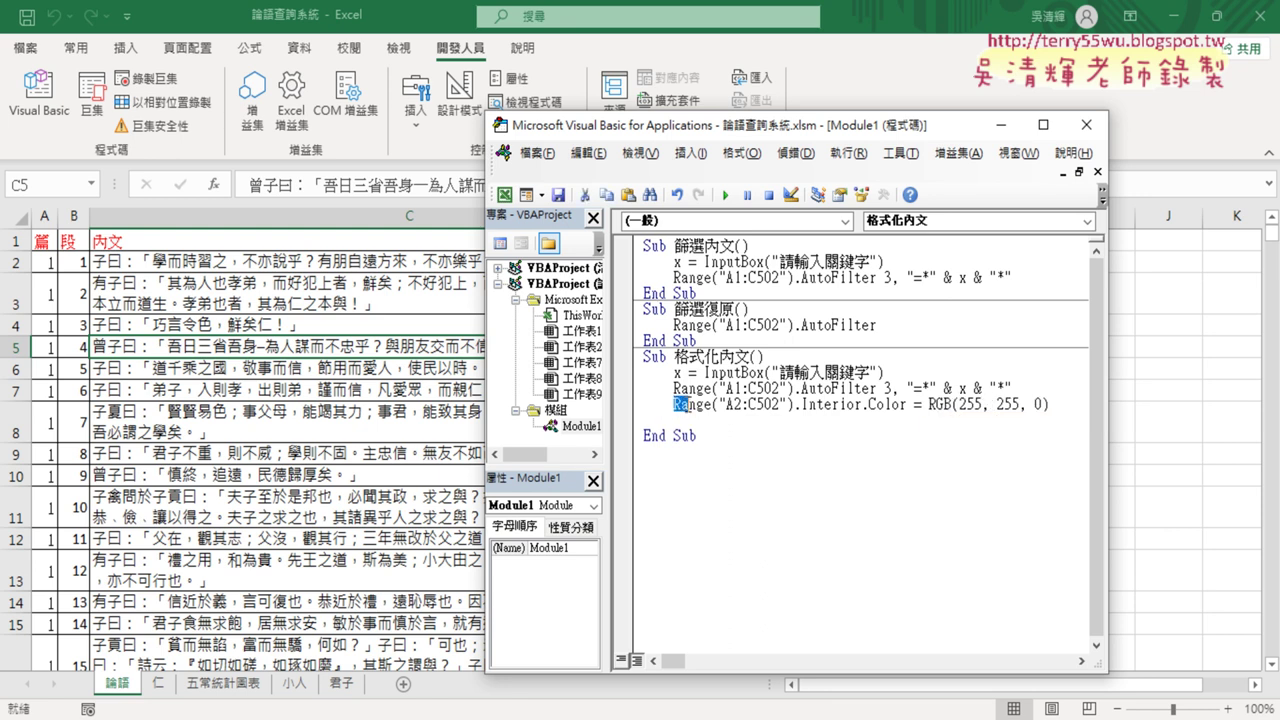
Select the Range("A1:C502").AutoFilter text for reuse
{"action": "left_click_drag", "start_coordinate": [673, 404], "coordinate": [795, 404]}
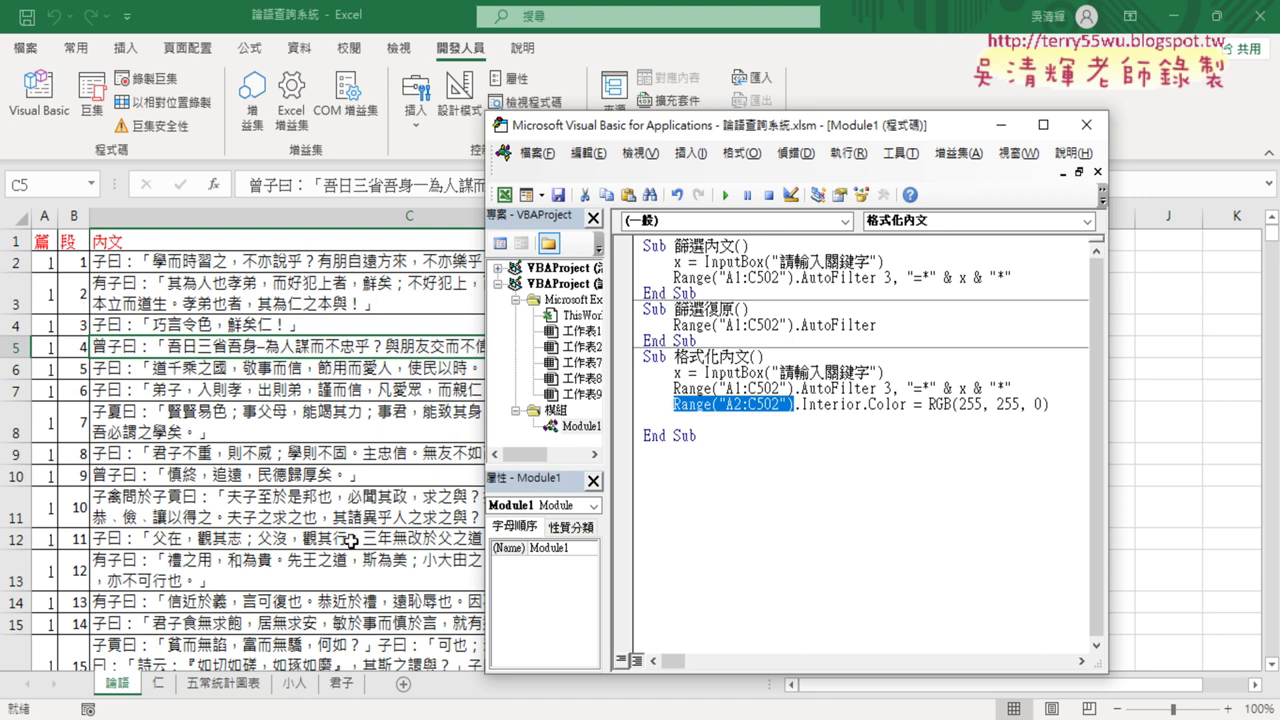
{"action": "left_click_drag", "start_coordinate": [878, 388], "coordinate": [802, 390]}
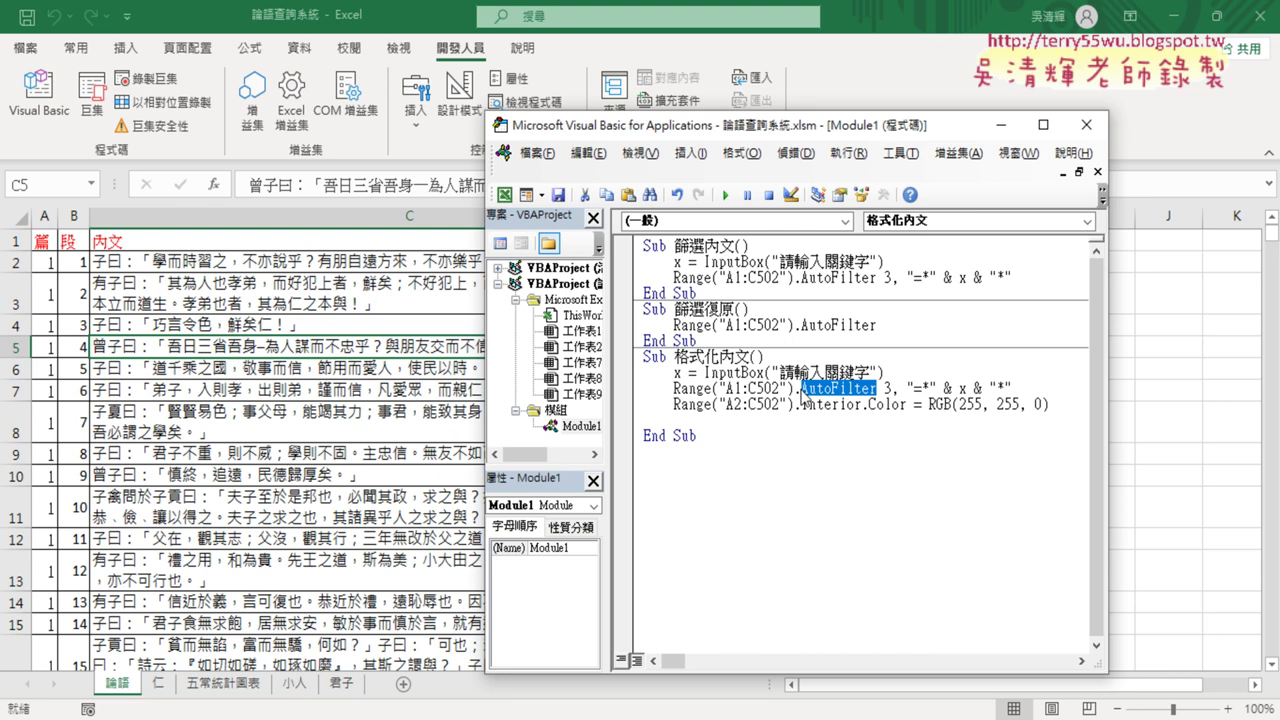
{"action": "left_click", "coordinate": [802, 395]}
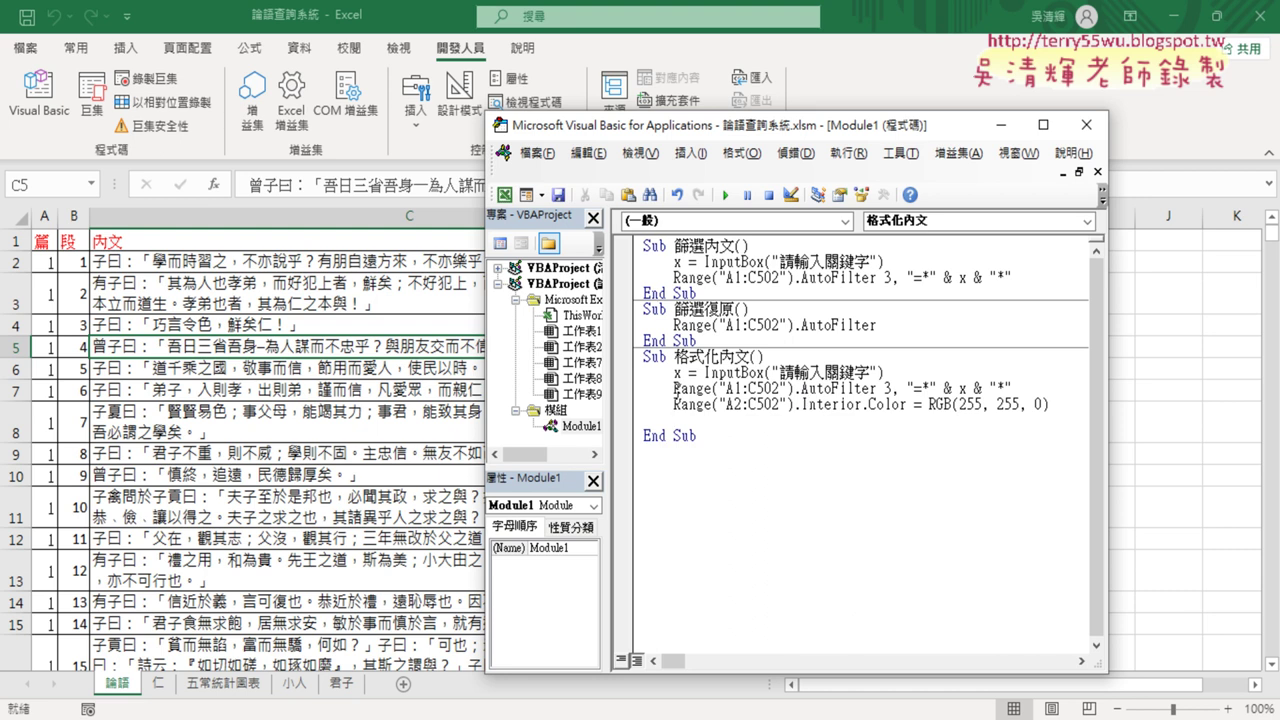
{"action": "left_click_drag", "start_coordinate": [673, 388], "coordinate": [877, 388]}
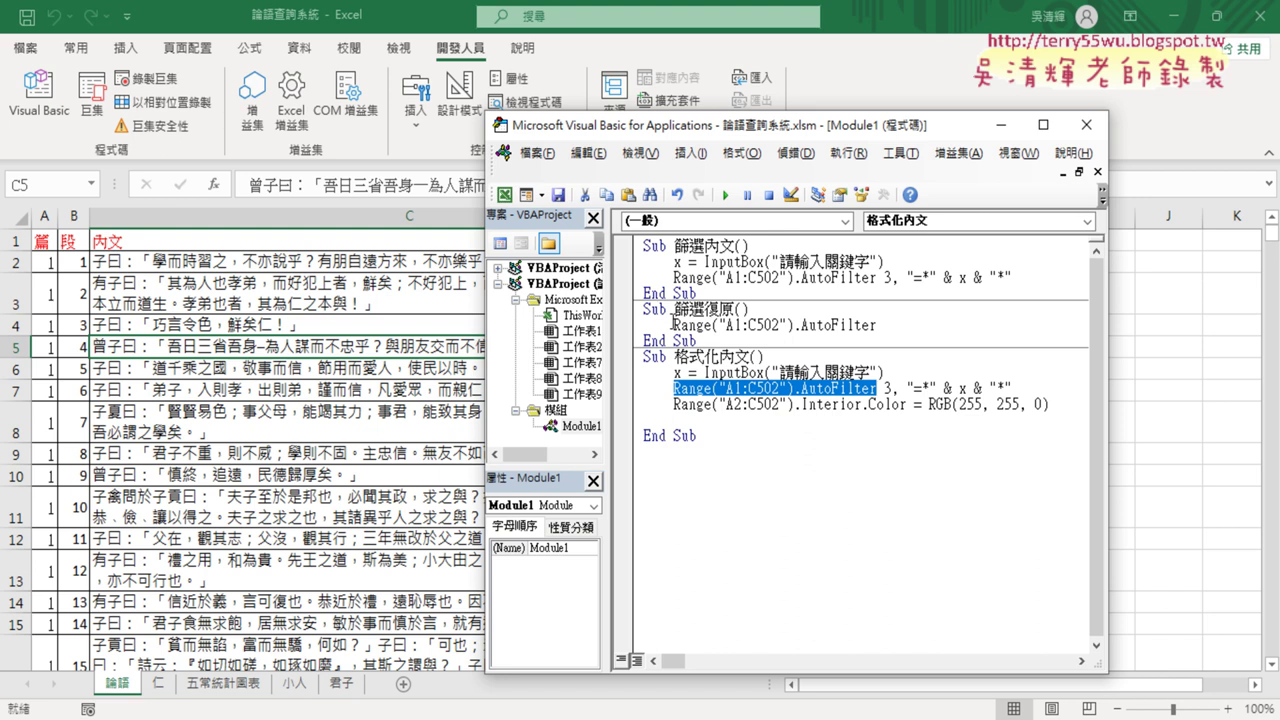
Append Range("A1:C502").AutoFilter as the final line of 格式化內文
{"action": "mouse_move", "coordinate": [673, 325]}
{"action": "left_mouse_down"}
{"action": "mouse_move", "coordinate": [877, 325]}
{"action": "mouse_move", "coordinate": [763, 425]}
{"action": "left_mouse_up"}
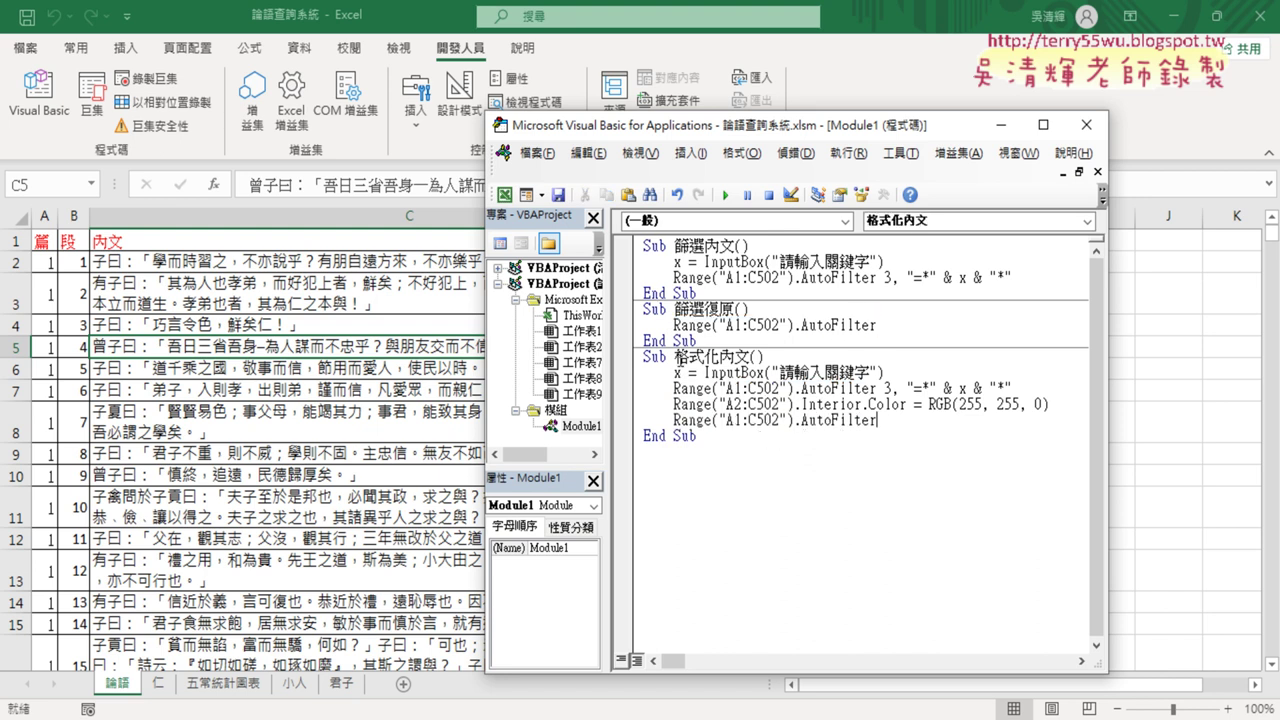
{"action": "left_click_drag", "start_coordinate": [673, 356], "coordinate": [720, 357]}
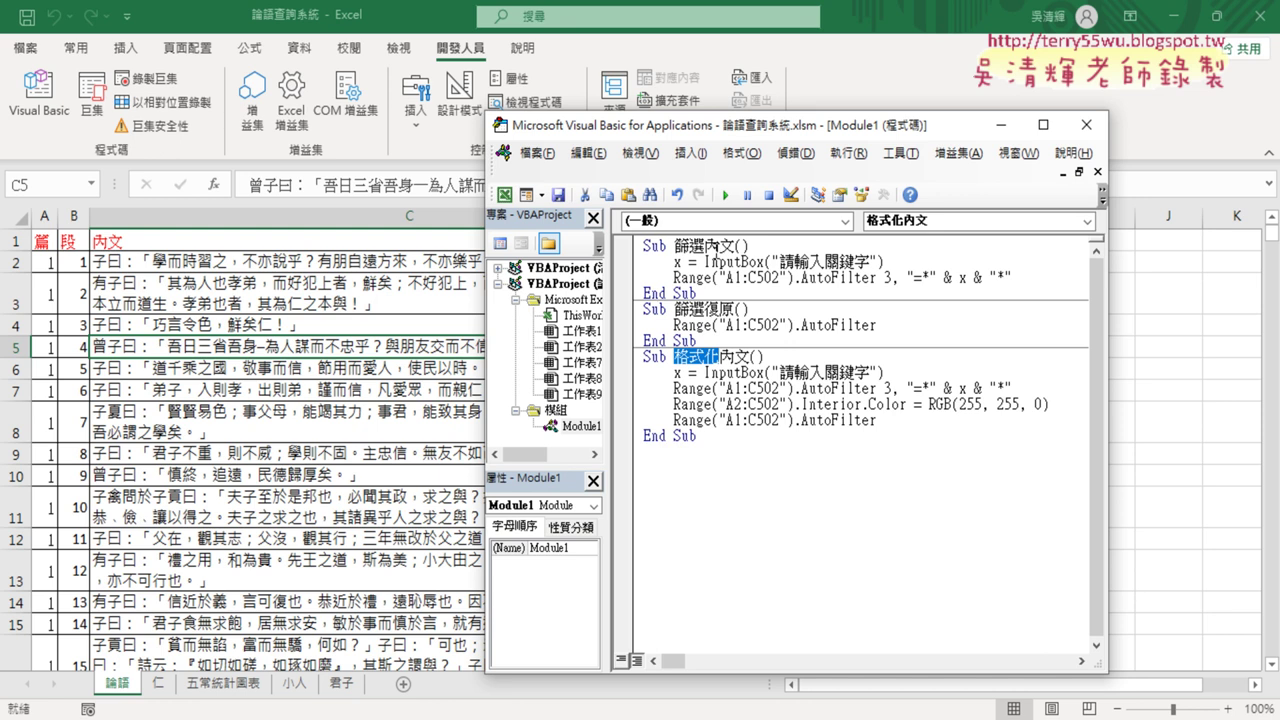
{"action": "left_click_drag", "start_coordinate": [1034, 387], "coordinate": [633, 371]}
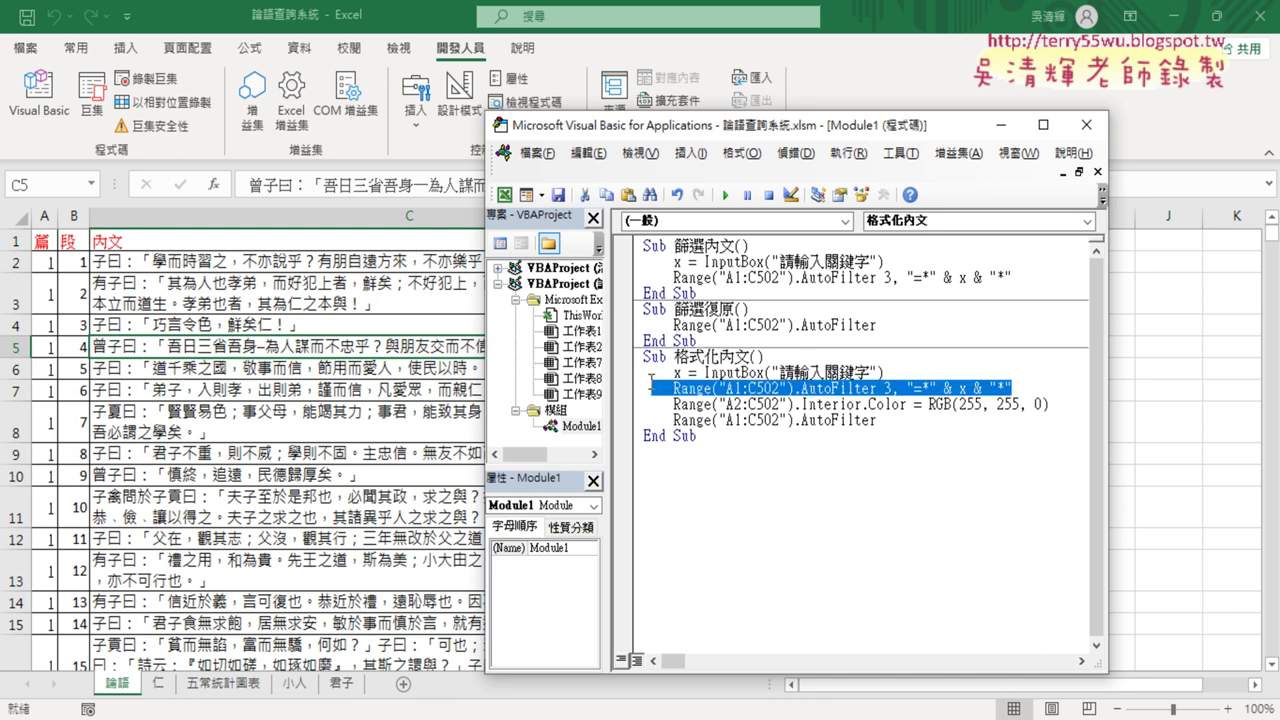
{"action": "left_click_drag", "start_coordinate": [877, 423], "coordinate": [636, 405]}
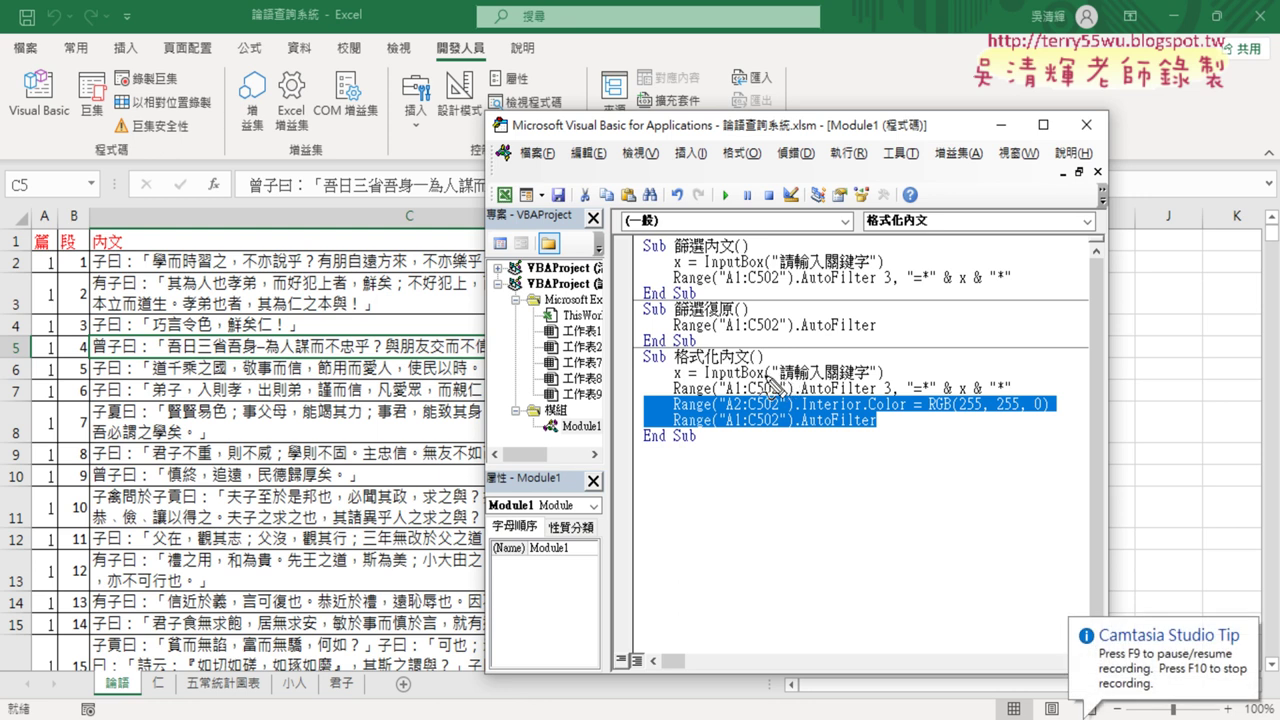
Review the finished 格式化內文 code and run the macro from its button
{"action": "mouse_move", "coordinate": [662, 323]}
{"action": "left_mouse_down"}
{"action": "mouse_move", "coordinate": [570, 330]}
{"action": "mouse_move", "coordinate": [660, 412]}
{"action": "left_mouse_up"}
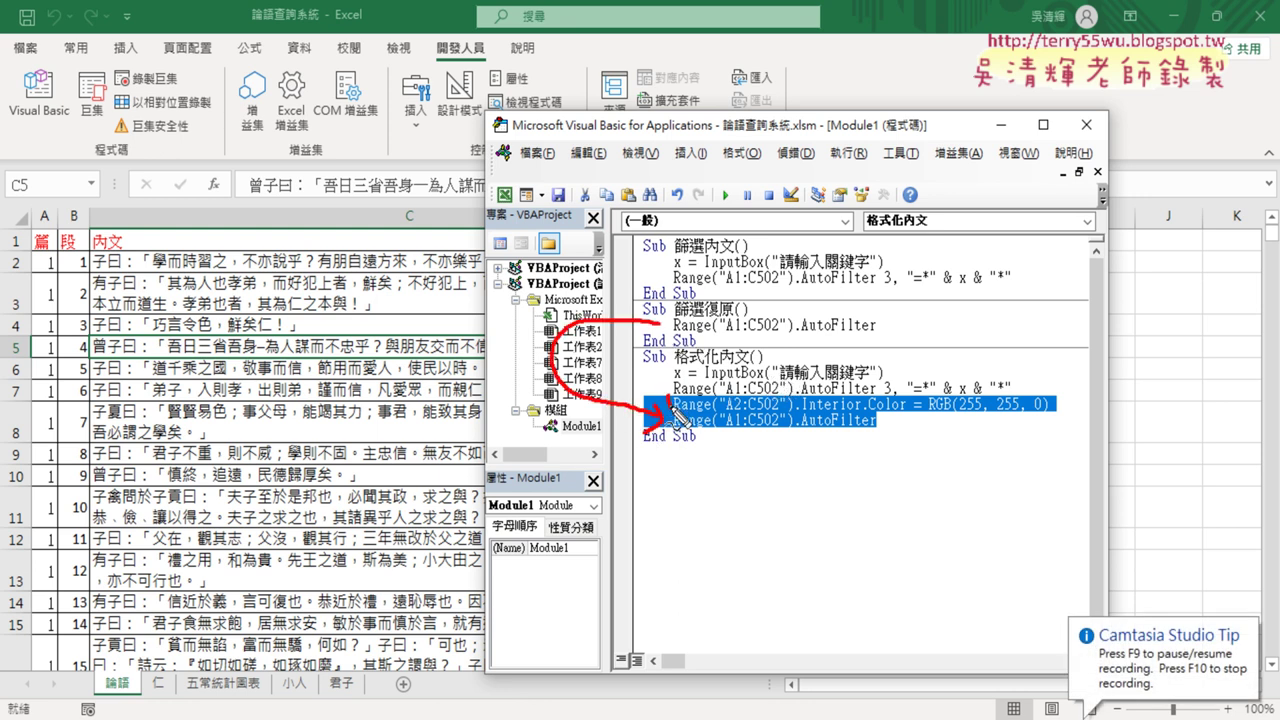
{"action": "left_click_drag", "start_coordinate": [665, 392], "coordinate": [1062, 415]}
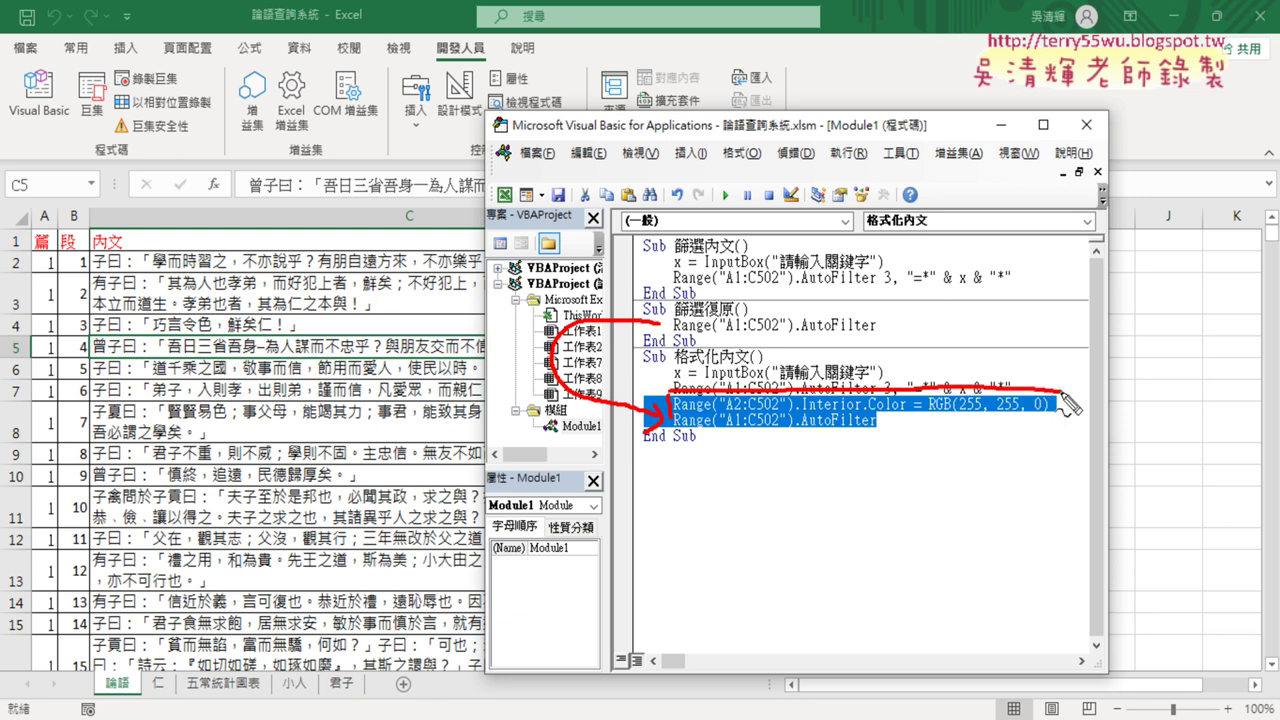
{"action": "left_click_drag", "start_coordinate": [683, 428], "coordinate": [1066, 428]}
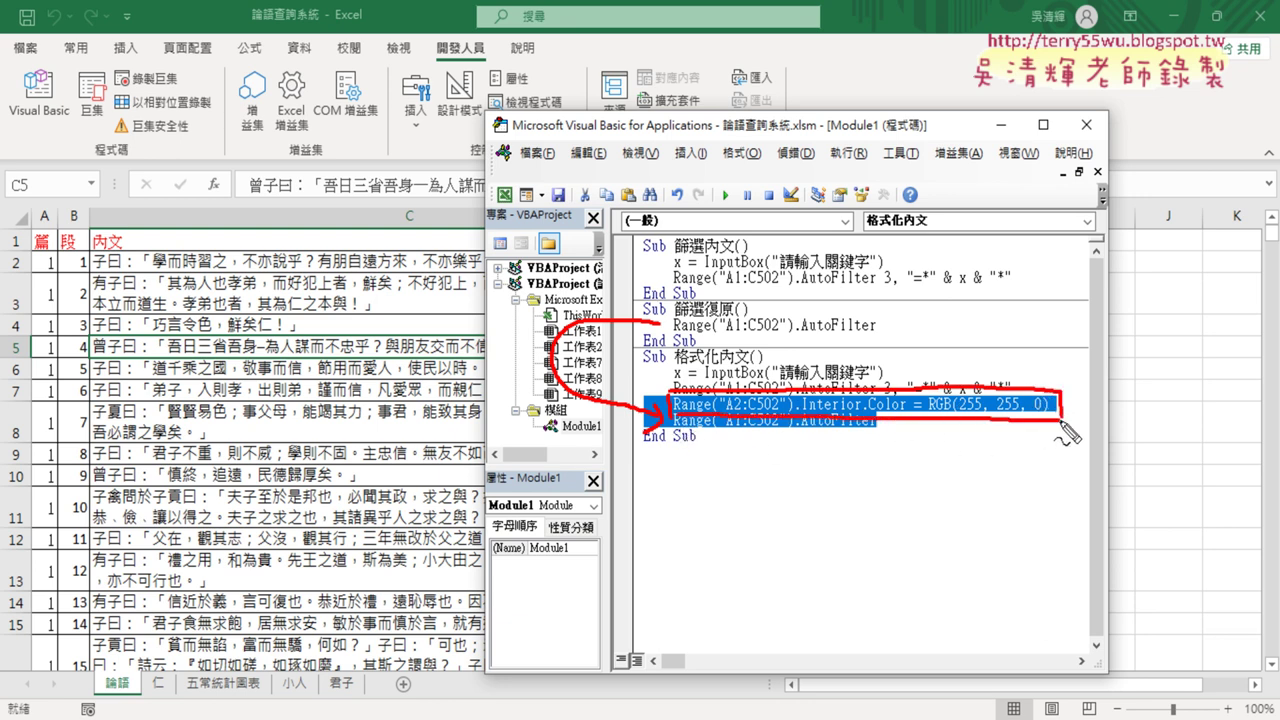
{"action": "key", "text": "Escape"}
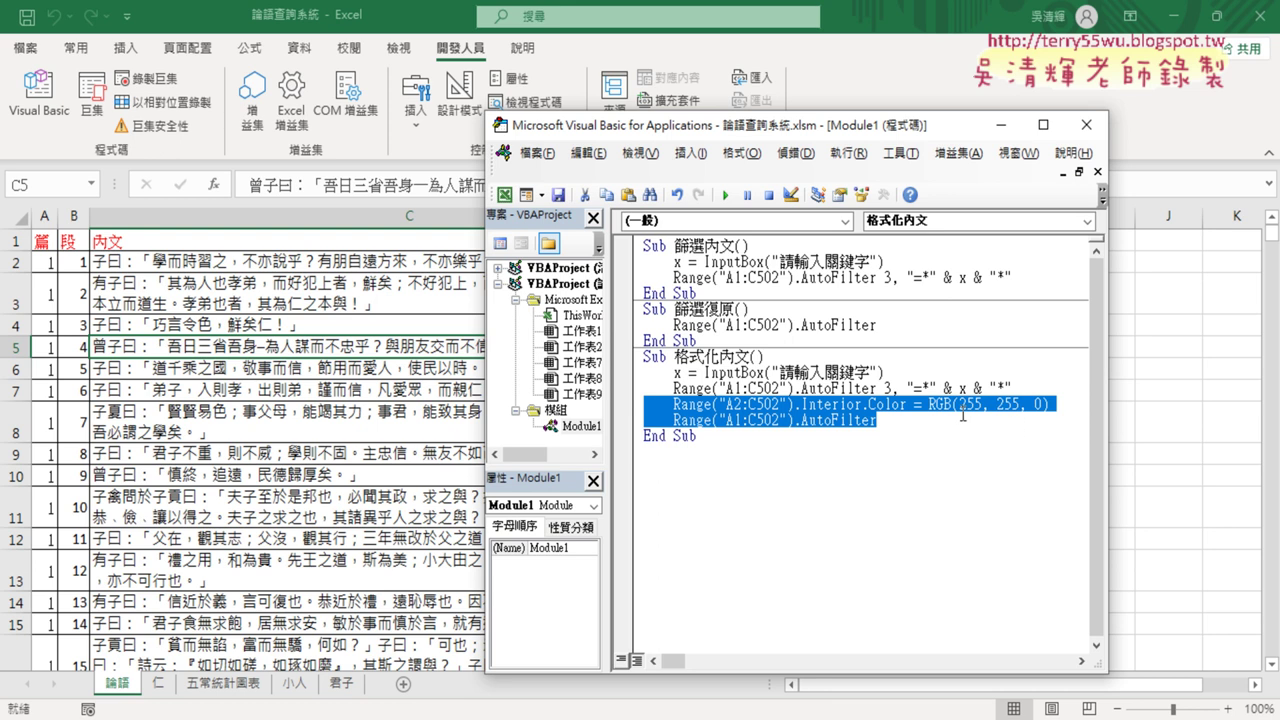
{"action": "left_click", "coordinate": [964, 417]}
{"action": "left_click", "coordinate": [738, 196]}
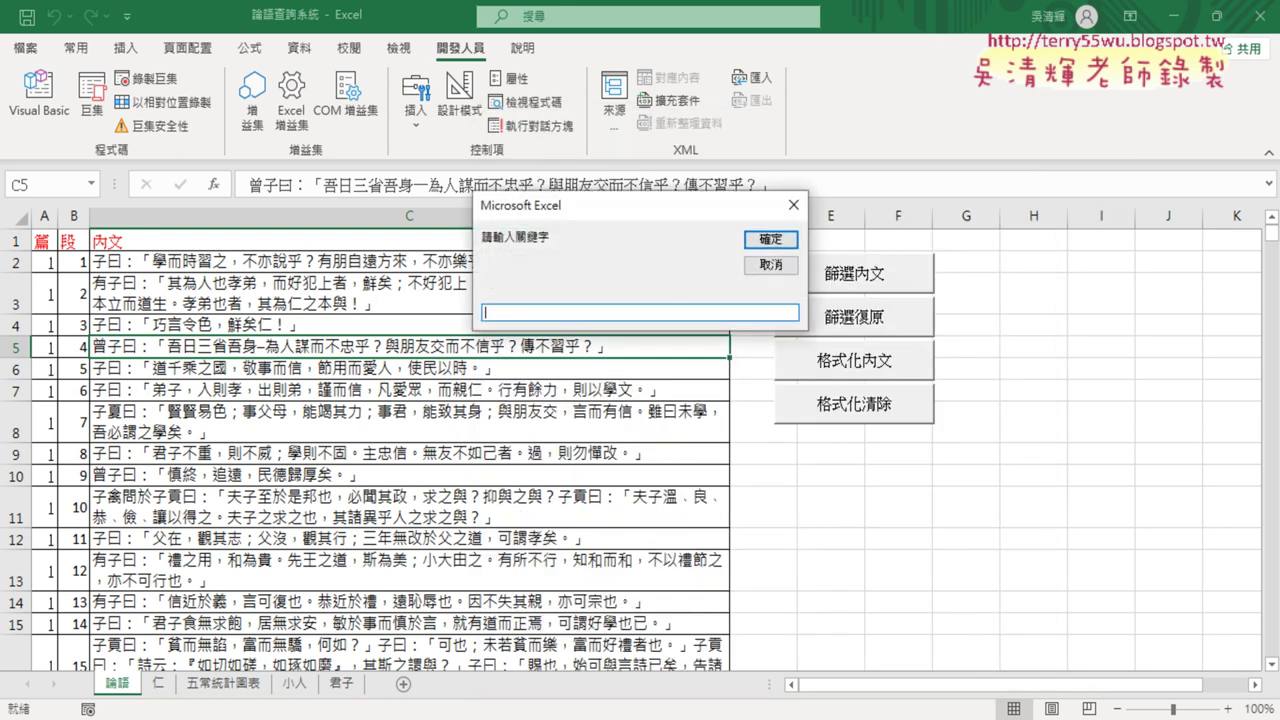
Enter 仁 as the keyword so matching rows like 3, 4 and 7 turn yellow, all listed
{"action": "type", "text": "仁"}
{"action": "key", "text": "Return"}
{"action": "left_click", "coordinate": [770, 240]}
{"action": "key", "text": "alt+F11"}
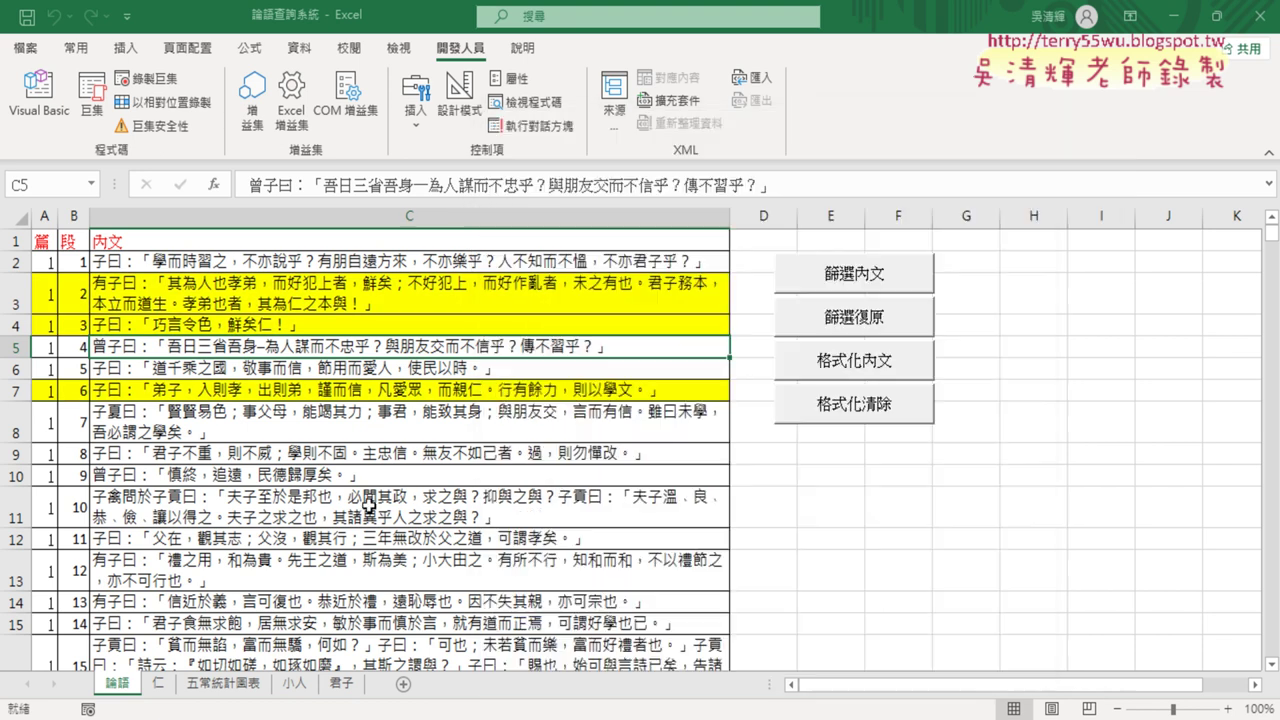
{"action": "left_click", "coordinate": [690, 508]}
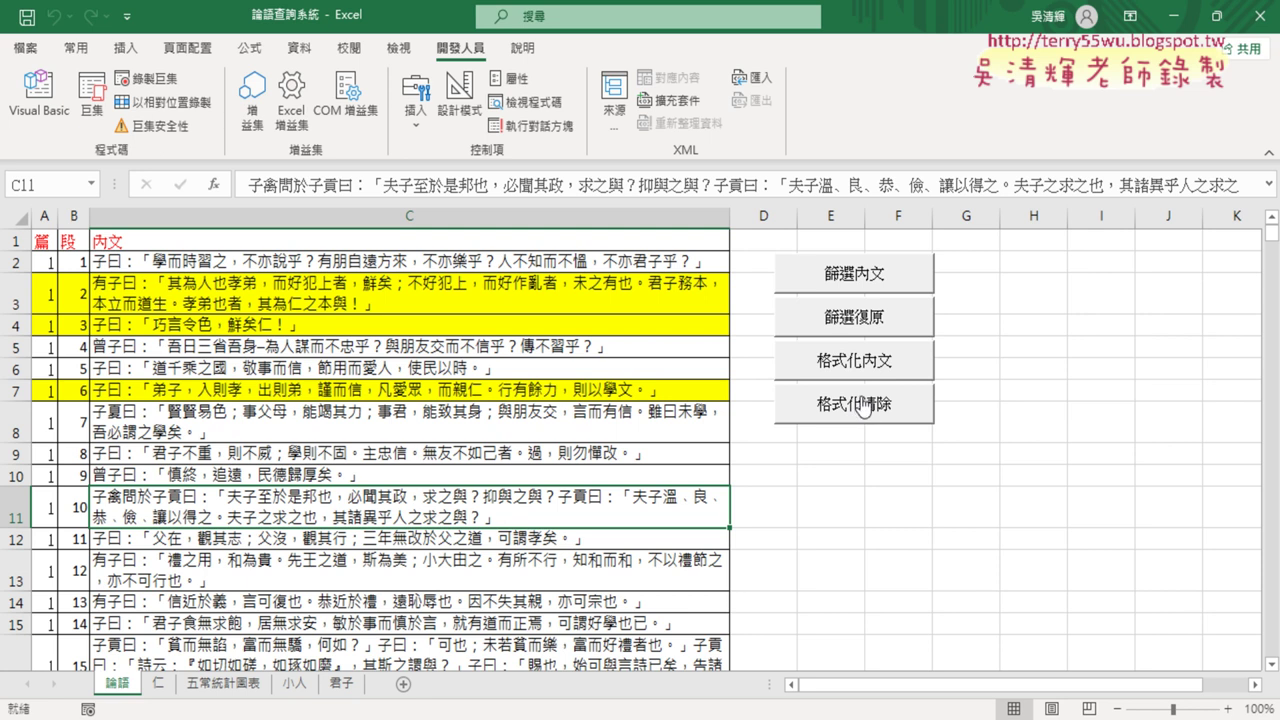
Copy the Sub 格式化 header below the last End Sub and name it 格式化清除
{"action": "left_click", "coordinate": [38, 95]}
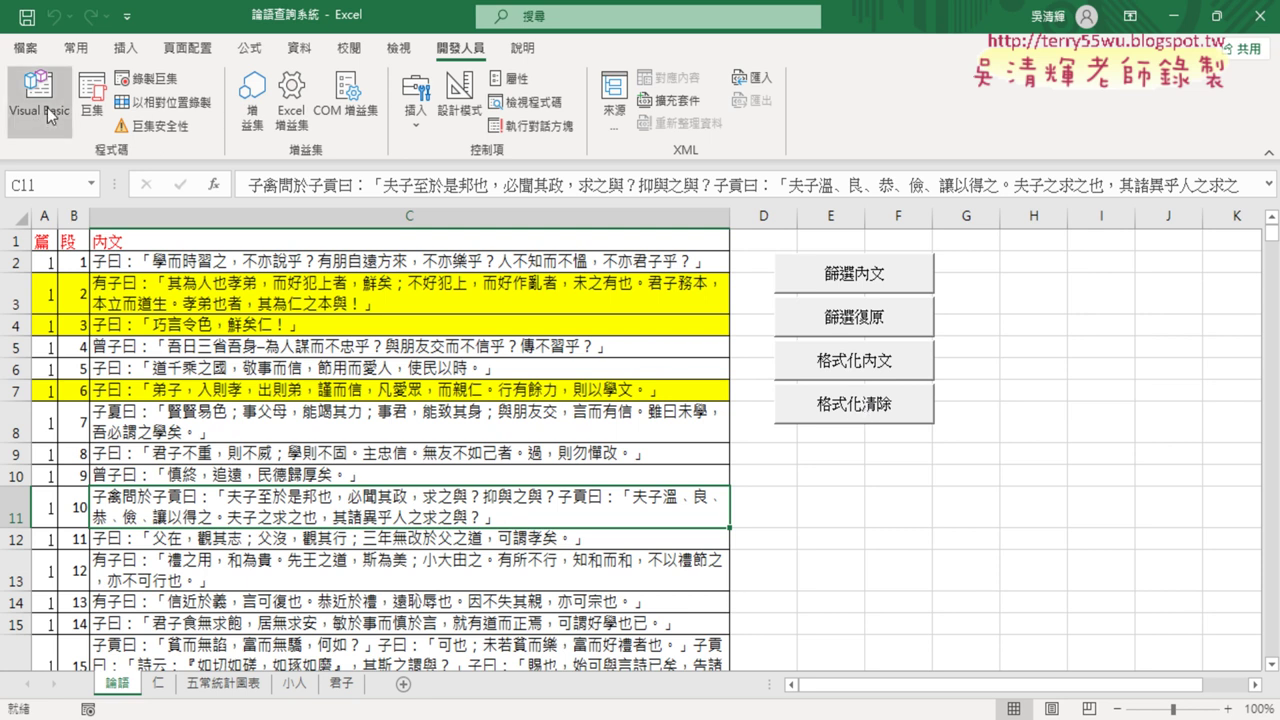
{"action": "left_click_drag", "start_coordinate": [642, 356], "coordinate": [718, 357]}
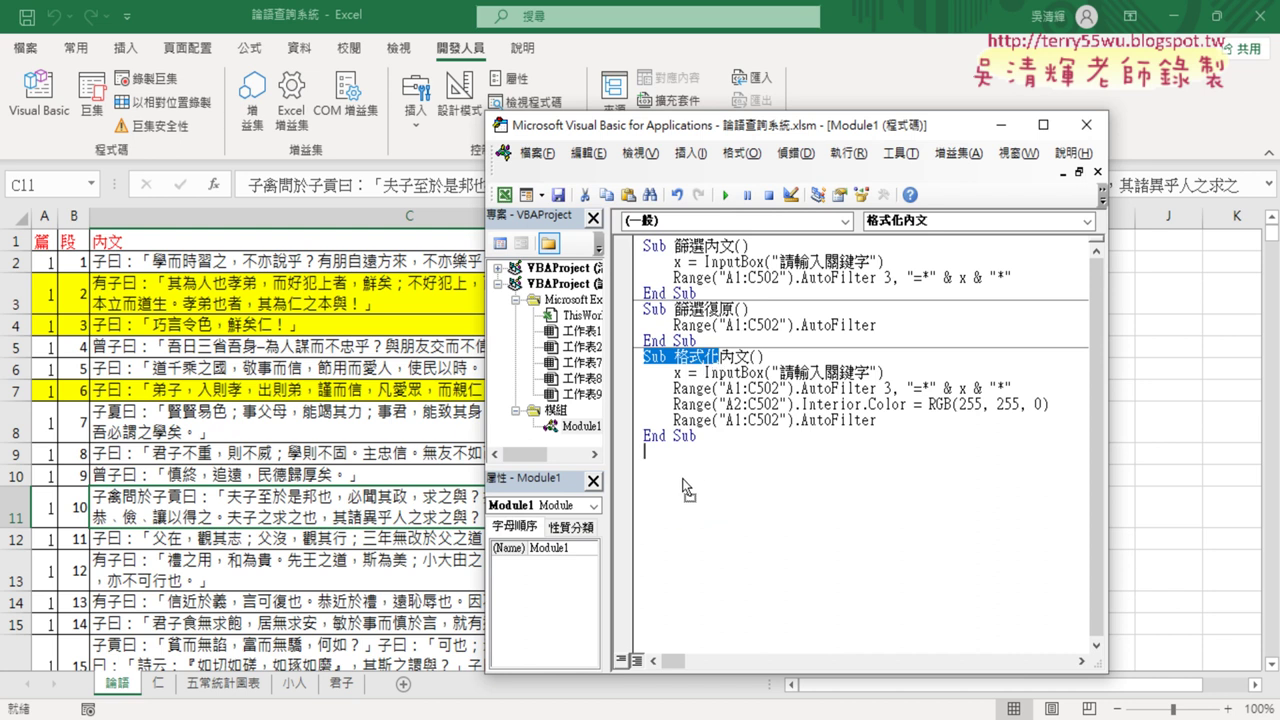
{"action": "left_click_drag", "start_coordinate": [688, 490], "coordinate": [690, 472]}
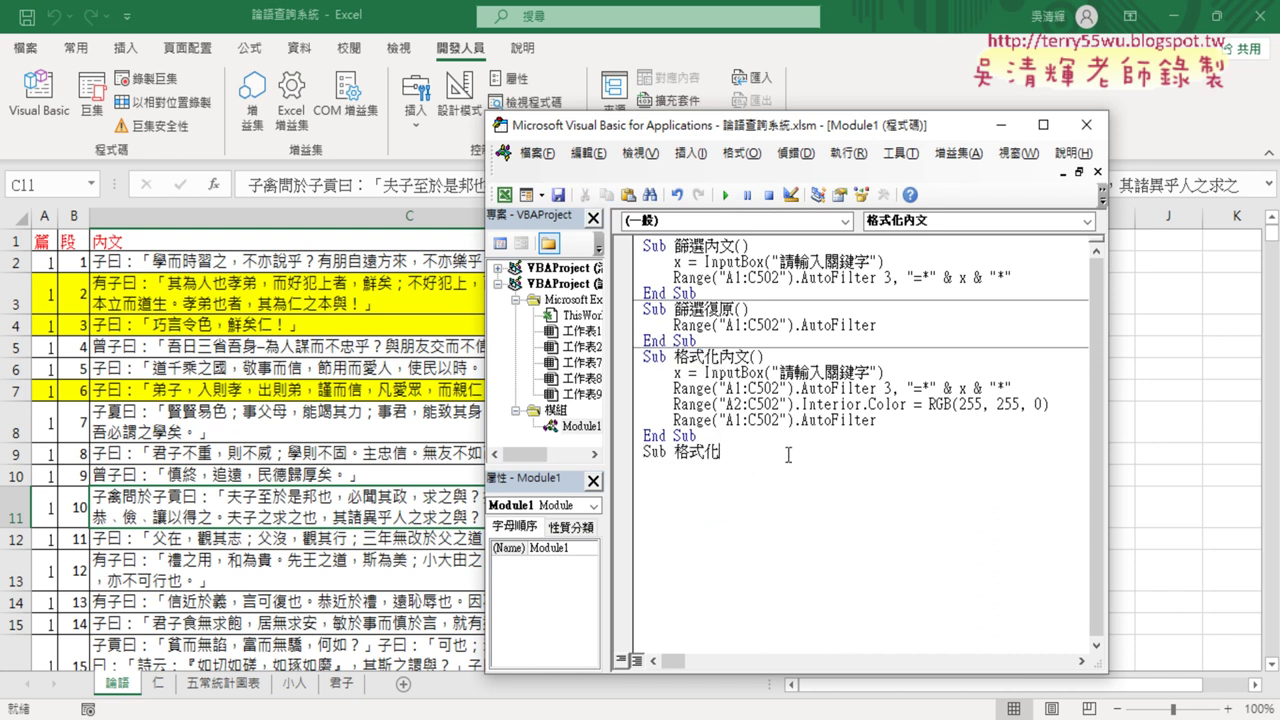
{"action": "type", "text": "7e"}
{"action": "key", "text": "BackSpace"}
{"action": "key", "text": "BackSpace"}
{"action": "type", "text": "清"}
{"action": "type", "text": "除"}
{"action": "key", "text": "Return"}
{"action": "key", "text": "Return"}
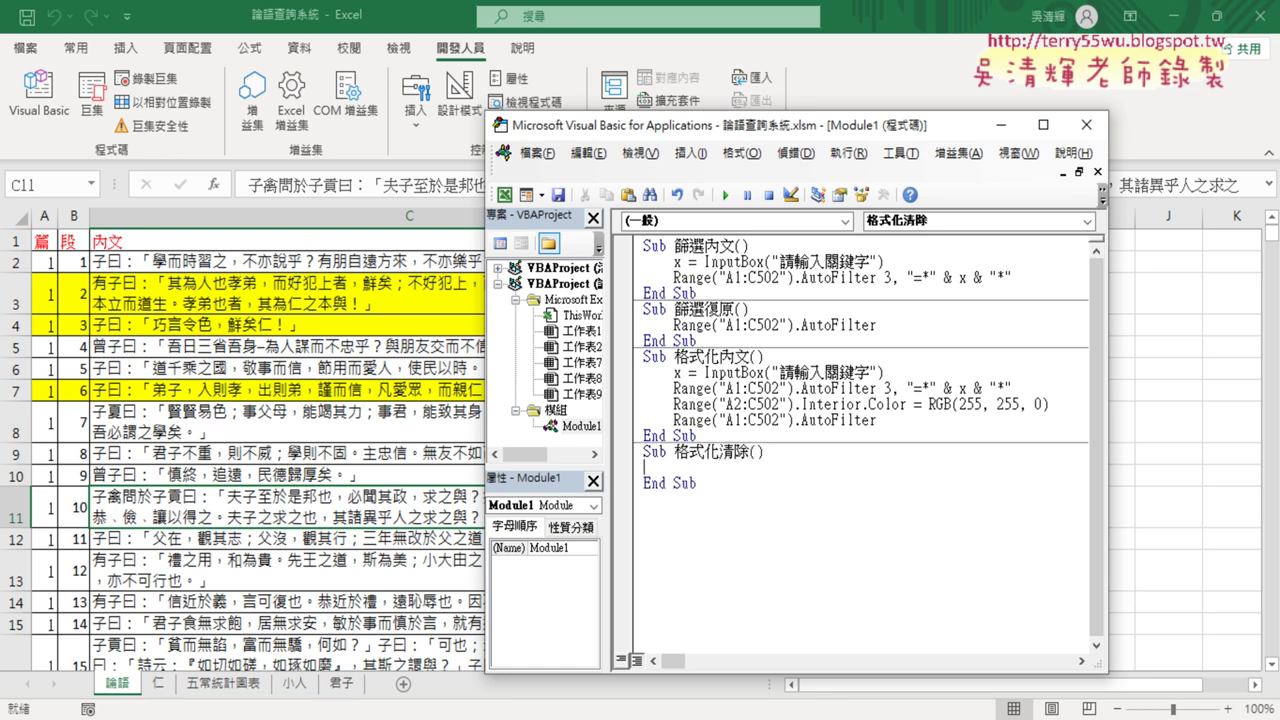
Select A1:C502, view the Fill Color palette without changing it, then return to Module1
{"action": "left_click", "coordinate": [21, 217]}
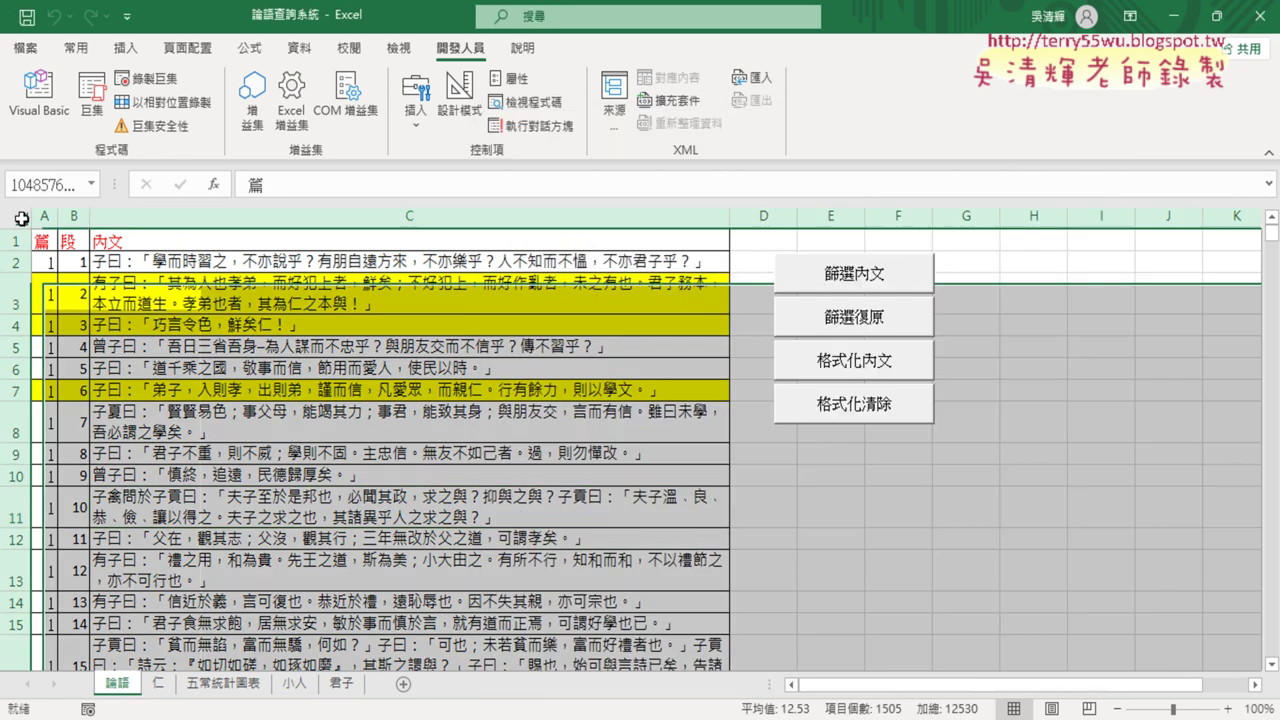
{"action": "left_click", "coordinate": [45, 239]}
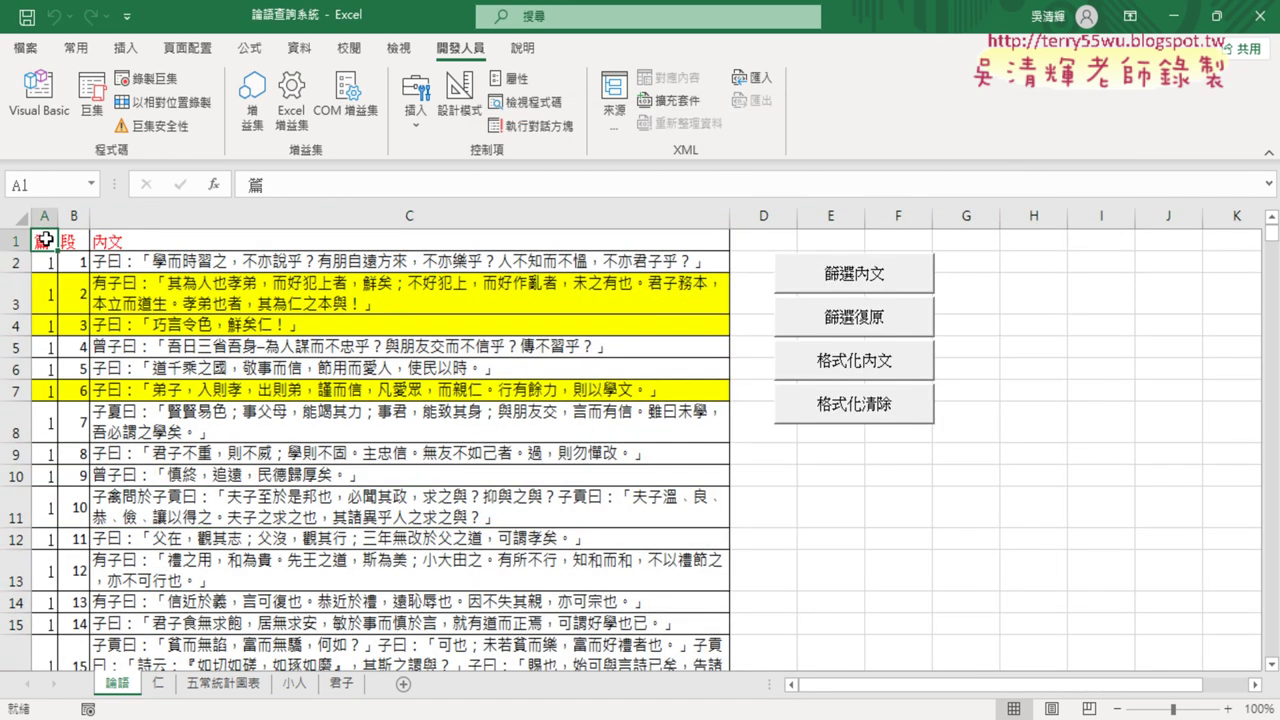
{"action": "key", "text": "ctrl+shift+Right"}
{"action": "key", "text": "ctrl+shift+Down"}
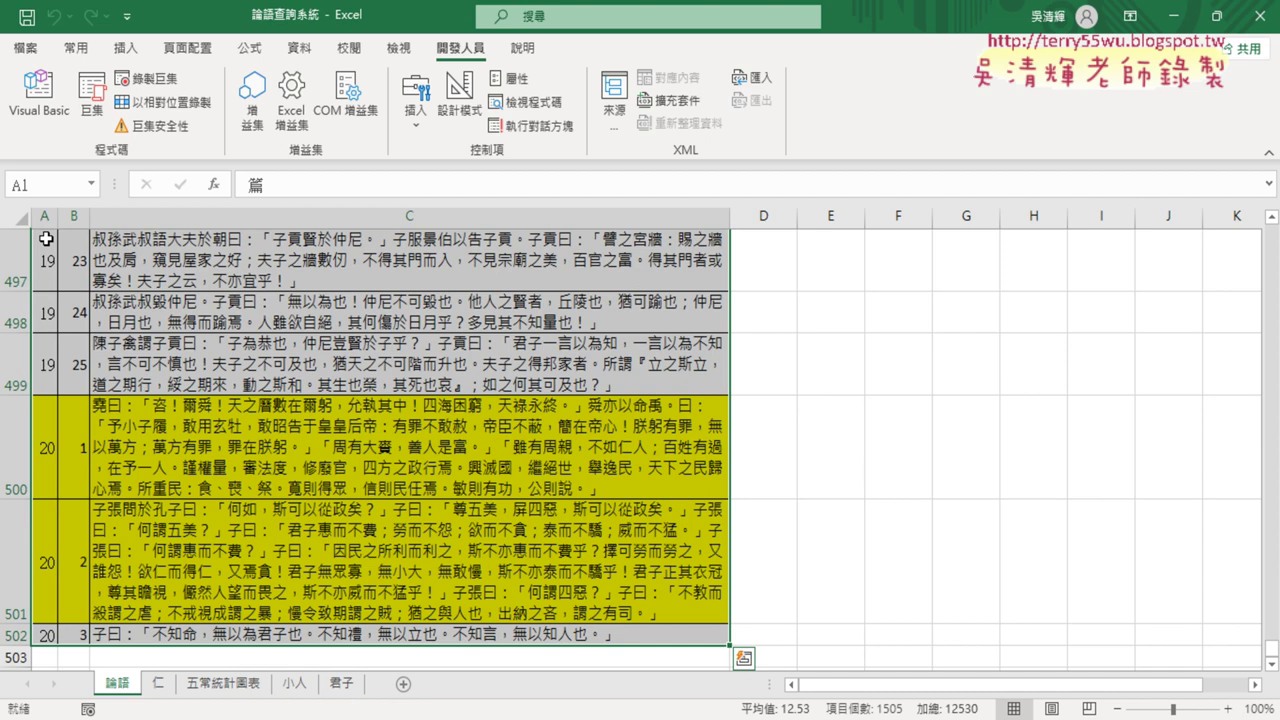
{"action": "left_click", "coordinate": [80, 50]}
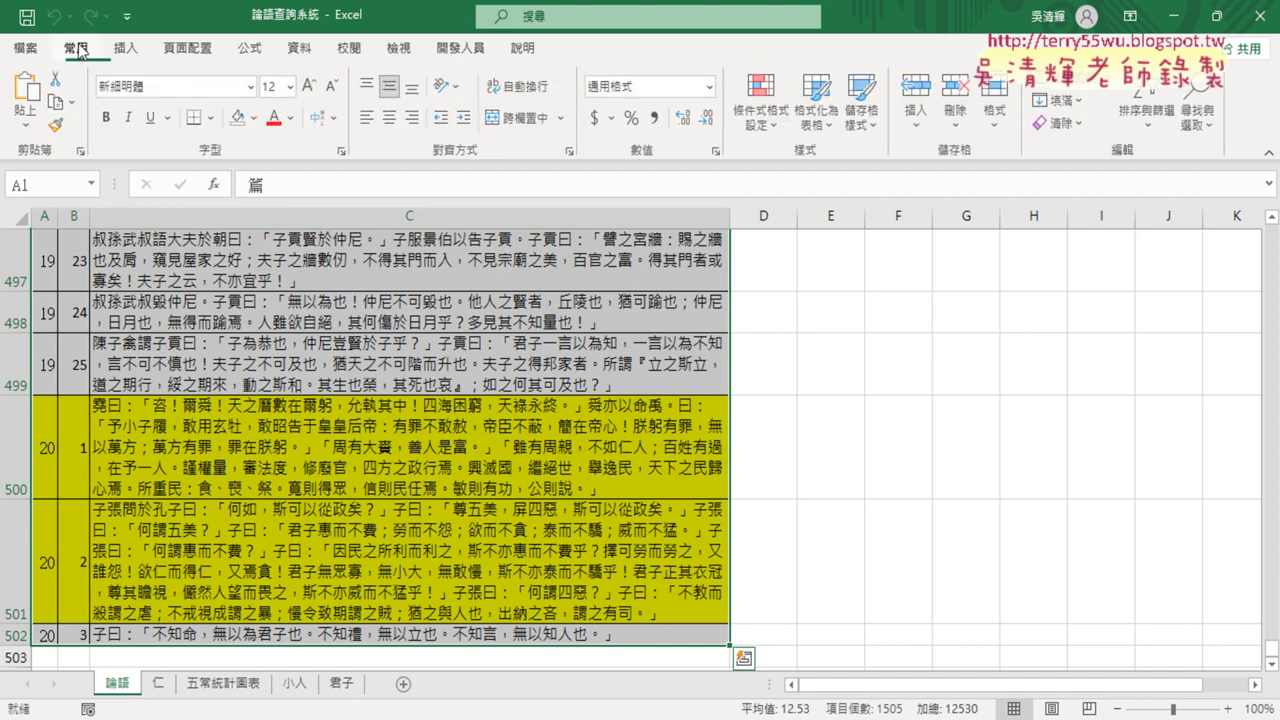
{"action": "left_click", "coordinate": [257, 118]}
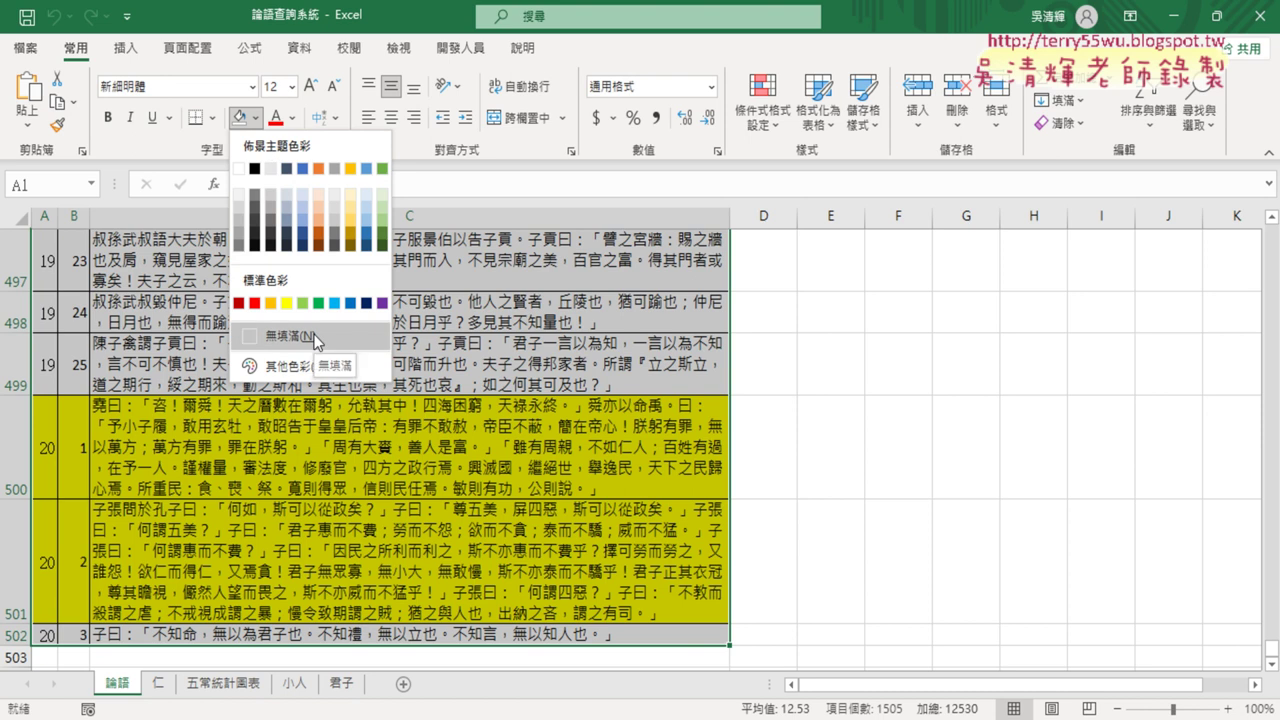
{"action": "left_click", "coordinate": [461, 47]}
{"action": "left_click", "coordinate": [38, 100]}
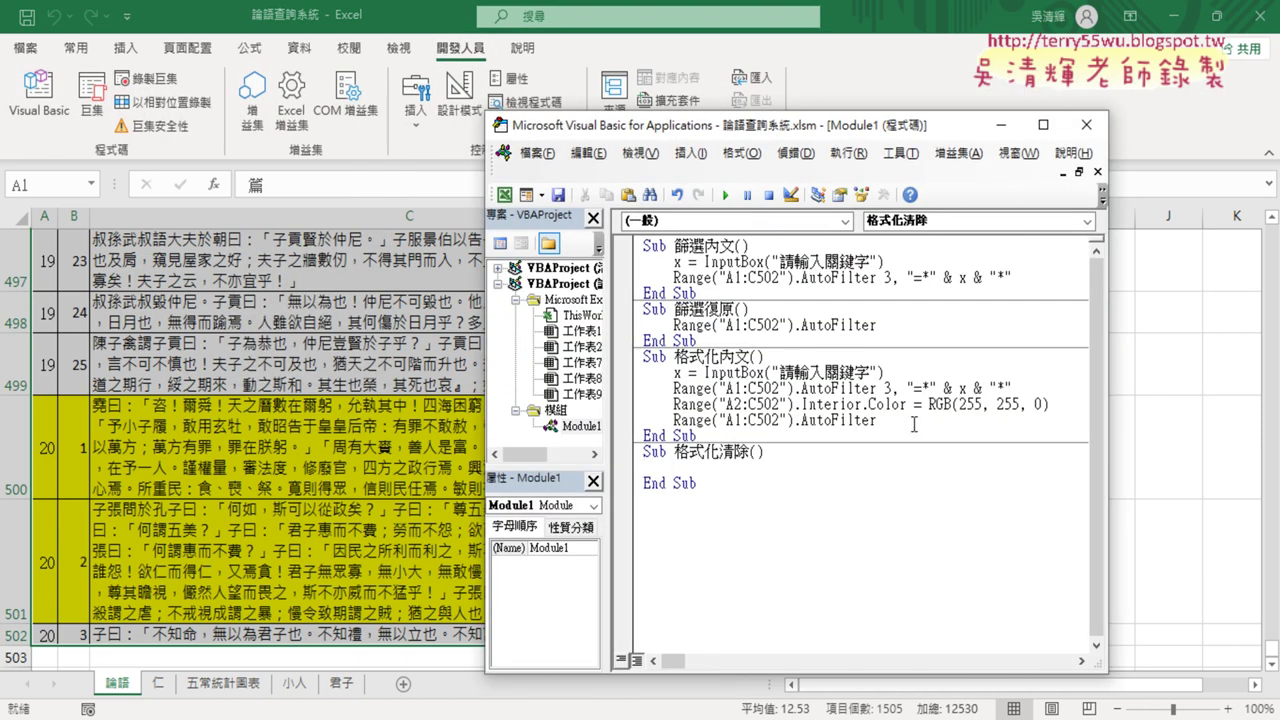
Copy the Interior.Color line into 格式化清除 and replace RGB(255, 255, 0) with xlNone
{"action": "left_click_drag", "start_coordinate": [673, 404], "coordinate": [1050, 404]}
{"action": "left_click_drag", "start_coordinate": [838, 412], "coordinate": [788, 478]}
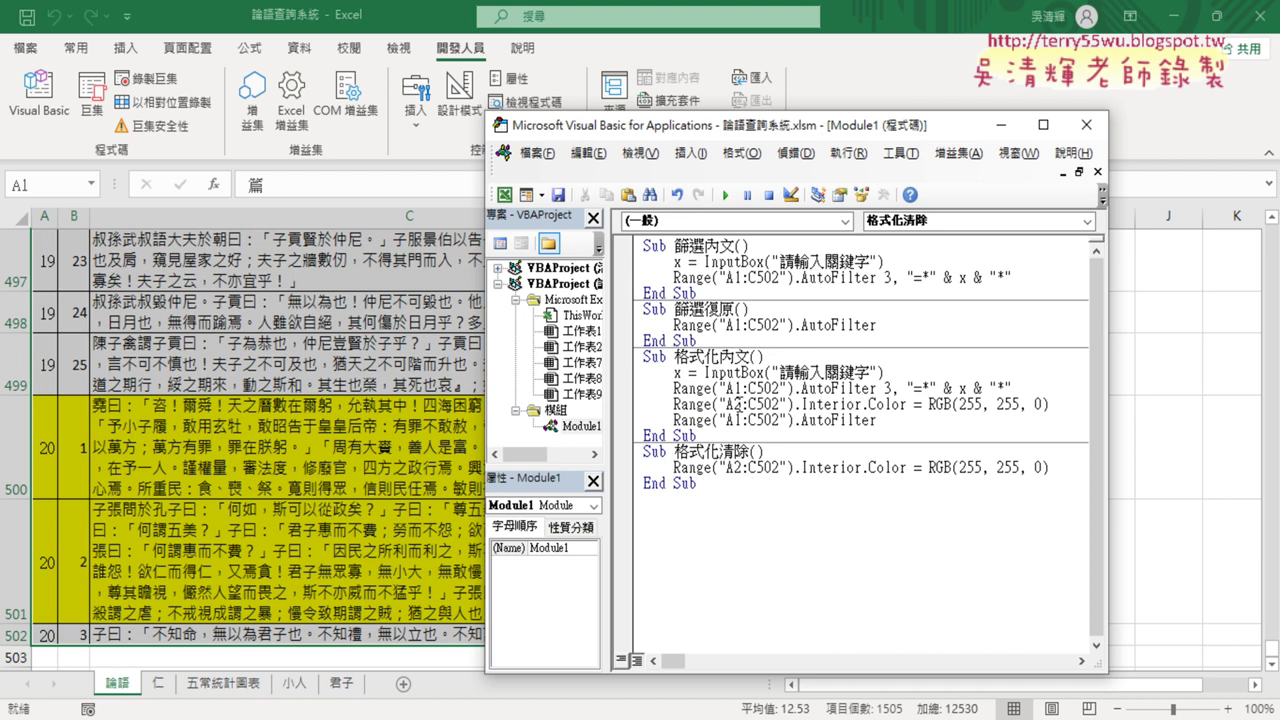
{"action": "left_click_drag", "start_coordinate": [734, 404], "coordinate": [743, 404]}
{"action": "left_click", "coordinate": [740, 467]}
{"action": "left_click_drag", "start_coordinate": [929, 467], "coordinate": [1050, 467]}
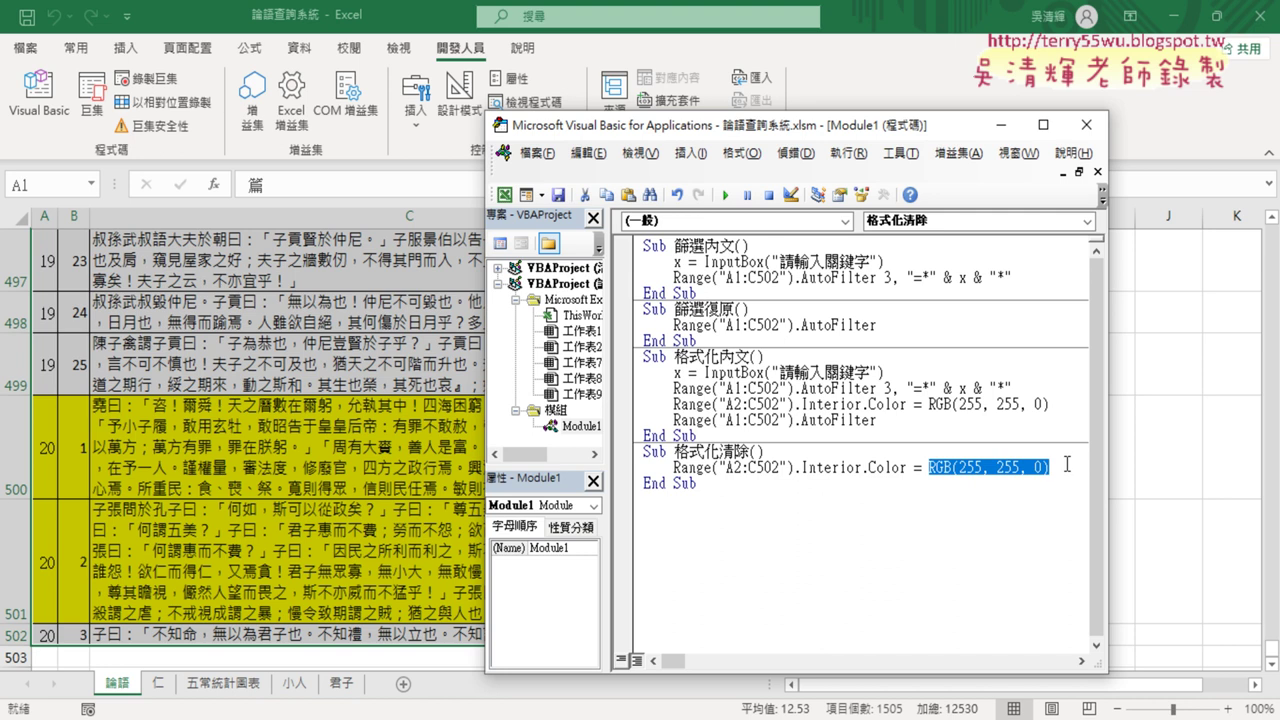
{"action": "type", "text": "x"}
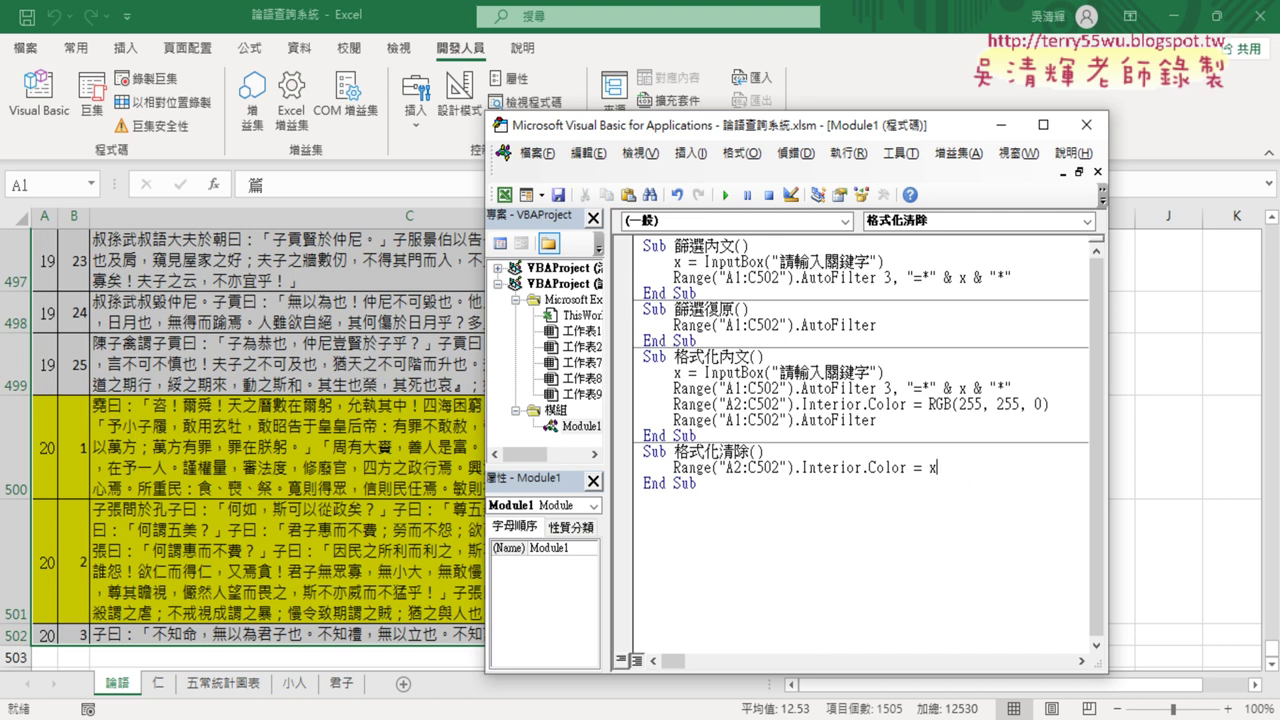
{"action": "type", "text": "l"}
{"action": "type", "text": "none"}
{"action": "left_click", "coordinate": [935, 509]}
Run 格式化清除 and confirm the yellow fill is gone from the worksheet
{"action": "left_click", "coordinate": [727, 195]}
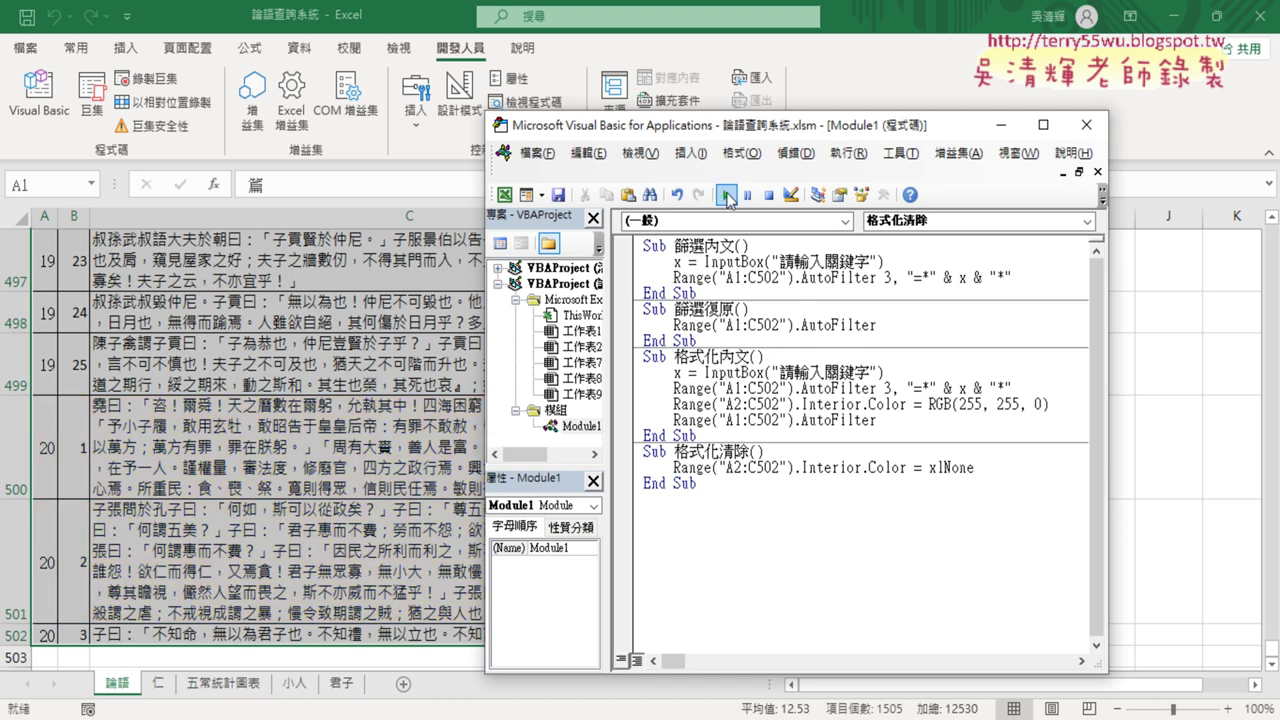
{"action": "left_click", "coordinate": [356, 414]}
{"action": "scroll", "coordinate": [454, 449], "scroll_direction": "up", "scroll_amount": 10}
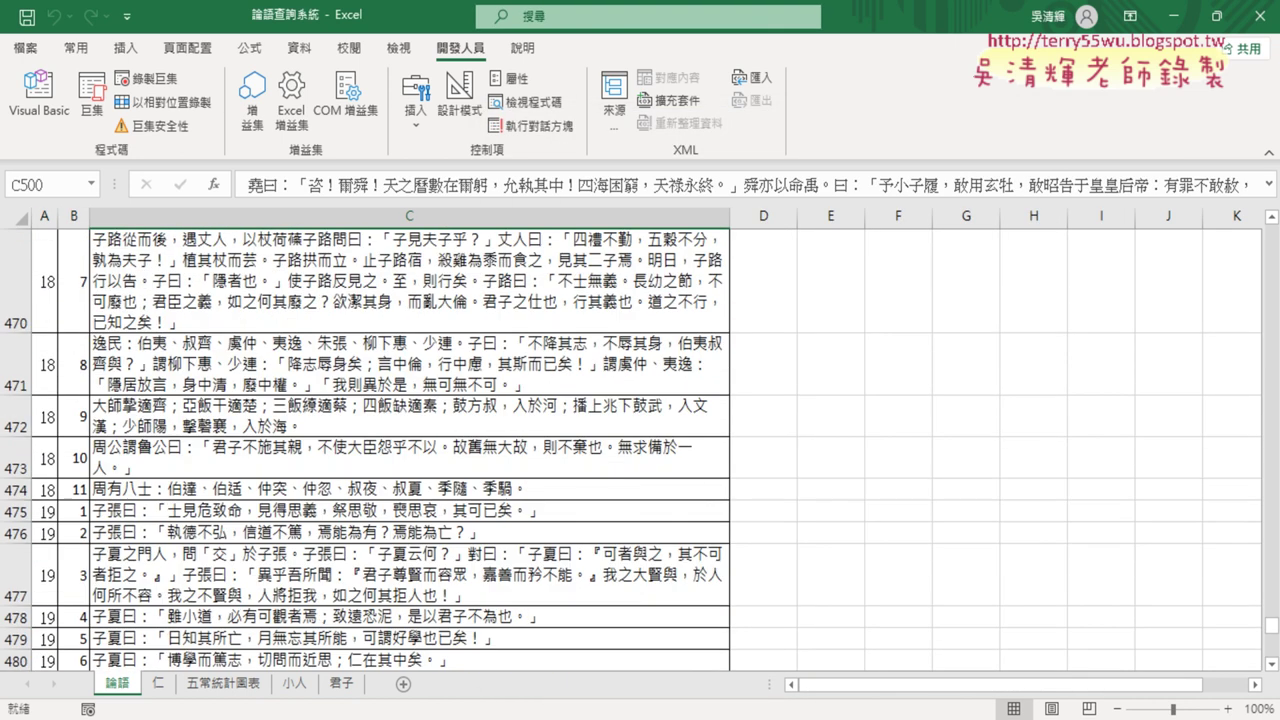
Run the 格式化內文 button with 禮 as the keyword to highlight matching rows yellow
{"action": "left_click_drag", "start_coordinate": [1272, 628], "coordinate": [1272, 232]}
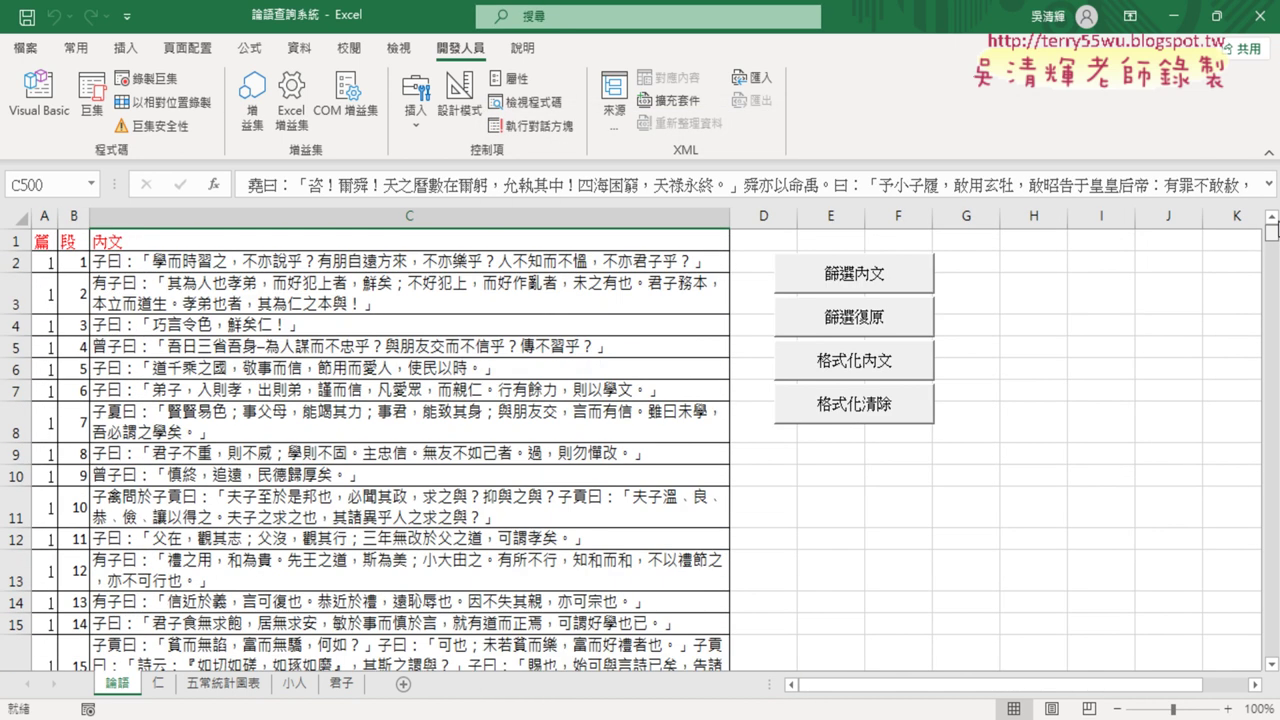
{"action": "left_click", "coordinate": [838, 367]}
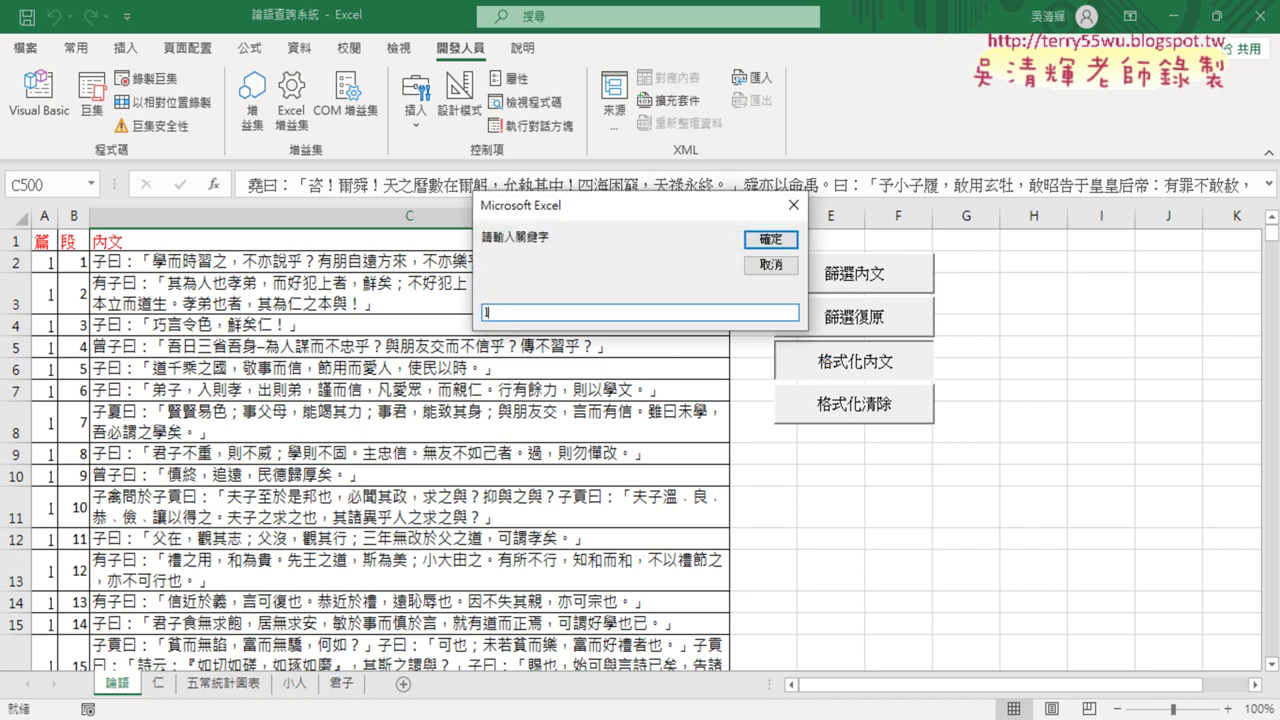
{"action": "type", "text": "ㄌㄧˇ"}
{"action": "left_click", "coordinate": [770, 242]}
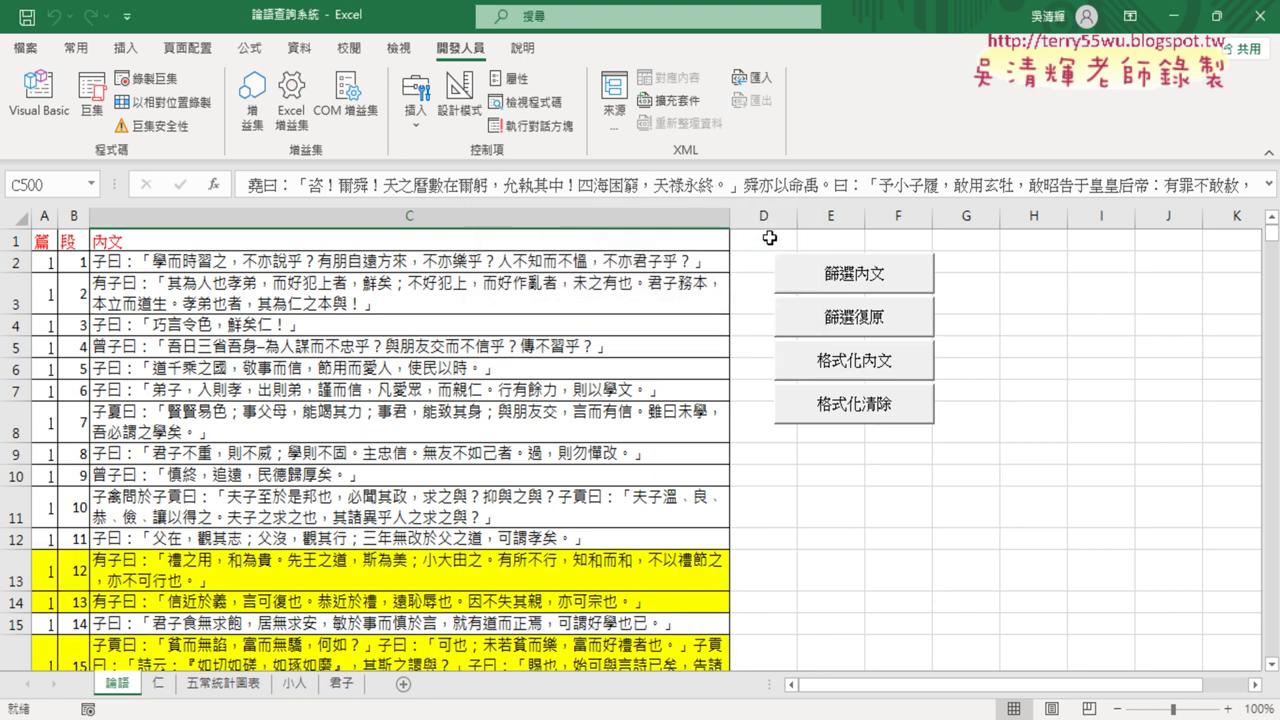
Scroll through the sheet to review the yellow-highlighted 禮 passages
{"action": "scroll", "coordinate": [497, 388], "scroll_direction": "down", "scroll_amount": 1}
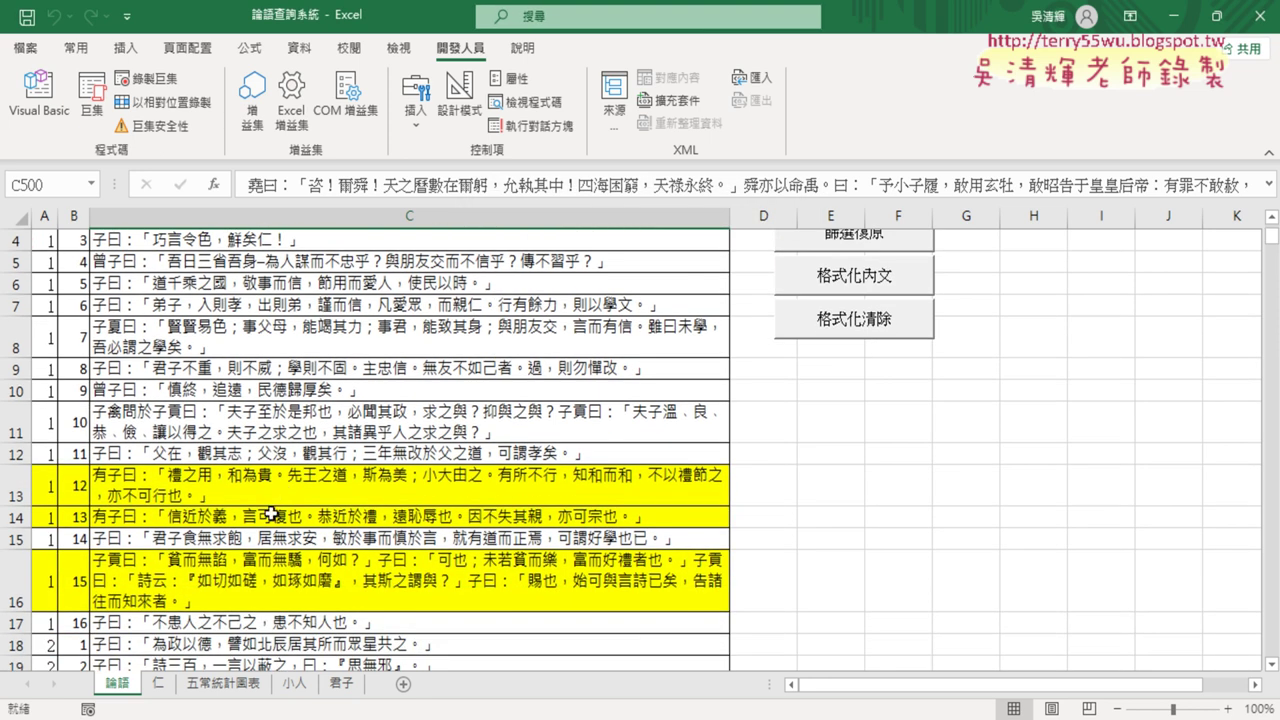
{"action": "scroll", "coordinate": [297, 442], "scroll_direction": "up", "scroll_amount": 1}
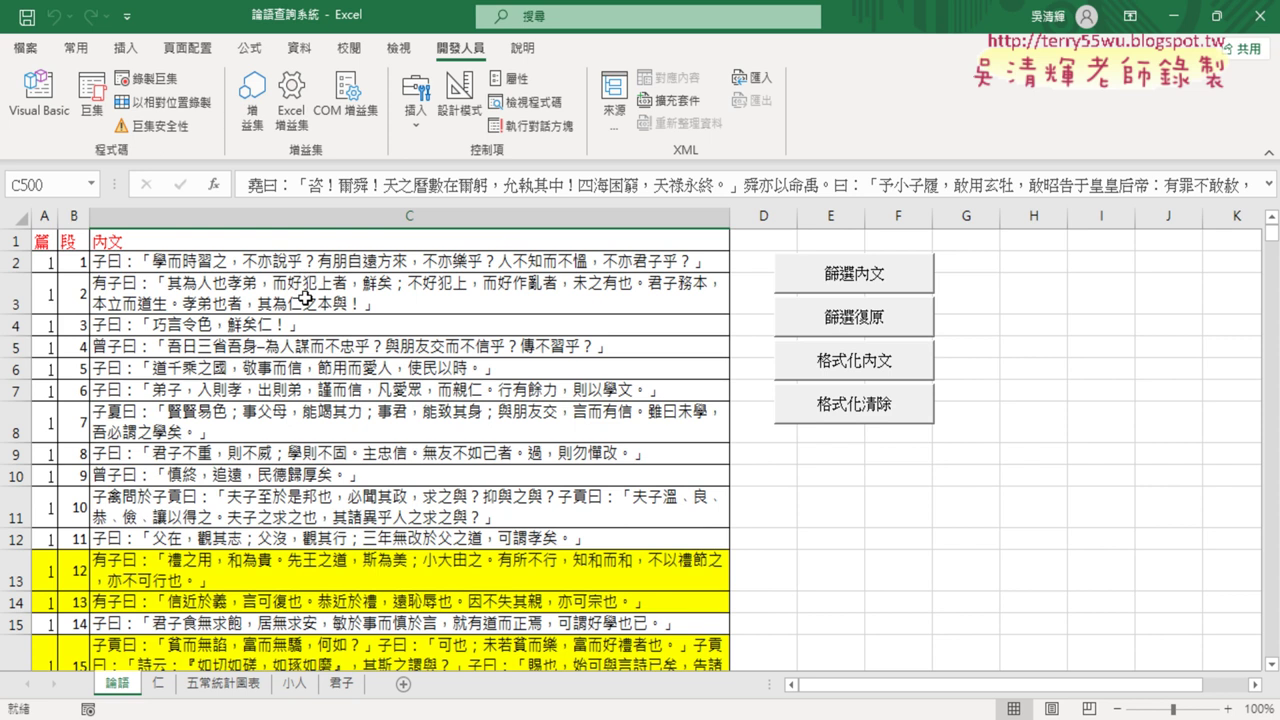
{"action": "scroll", "coordinate": [338, 578], "scroll_direction": "down", "scroll_amount": 1}
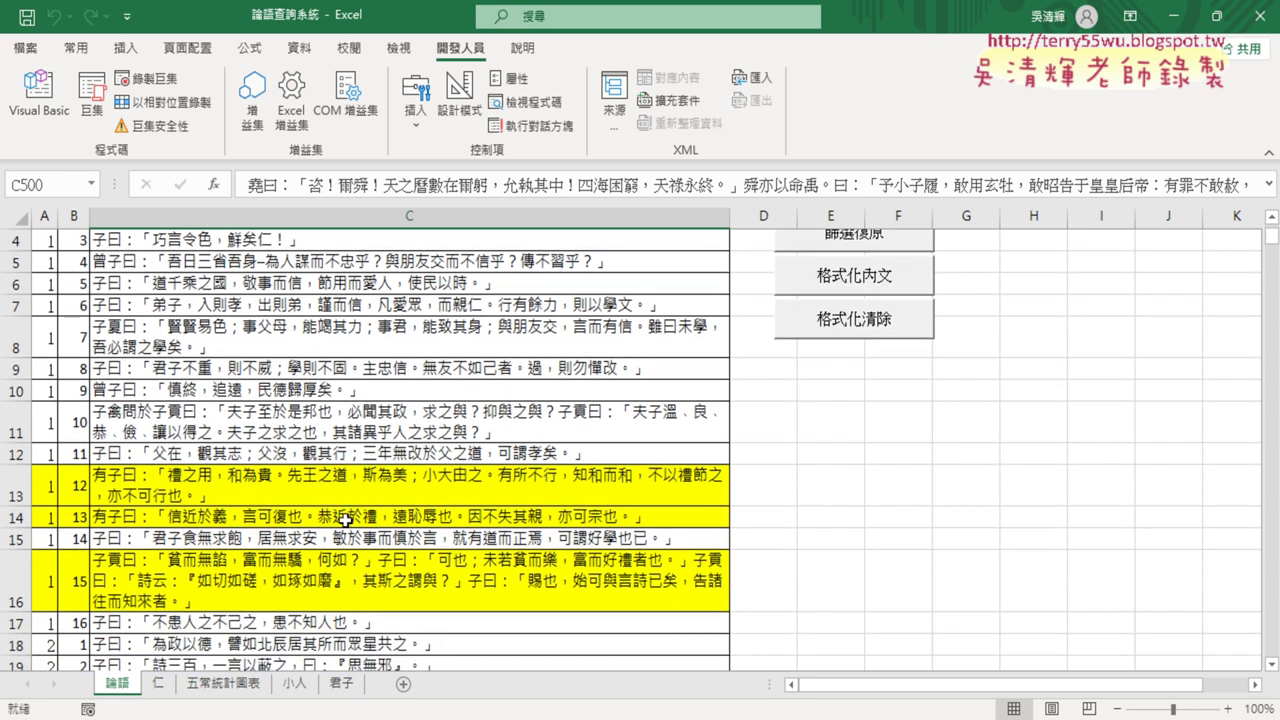
{"action": "scroll", "coordinate": [476, 507], "scroll_direction": "down", "scroll_amount": 1}
{"action": "scroll", "coordinate": [476, 507], "scroll_direction": "down", "scroll_amount": 3}
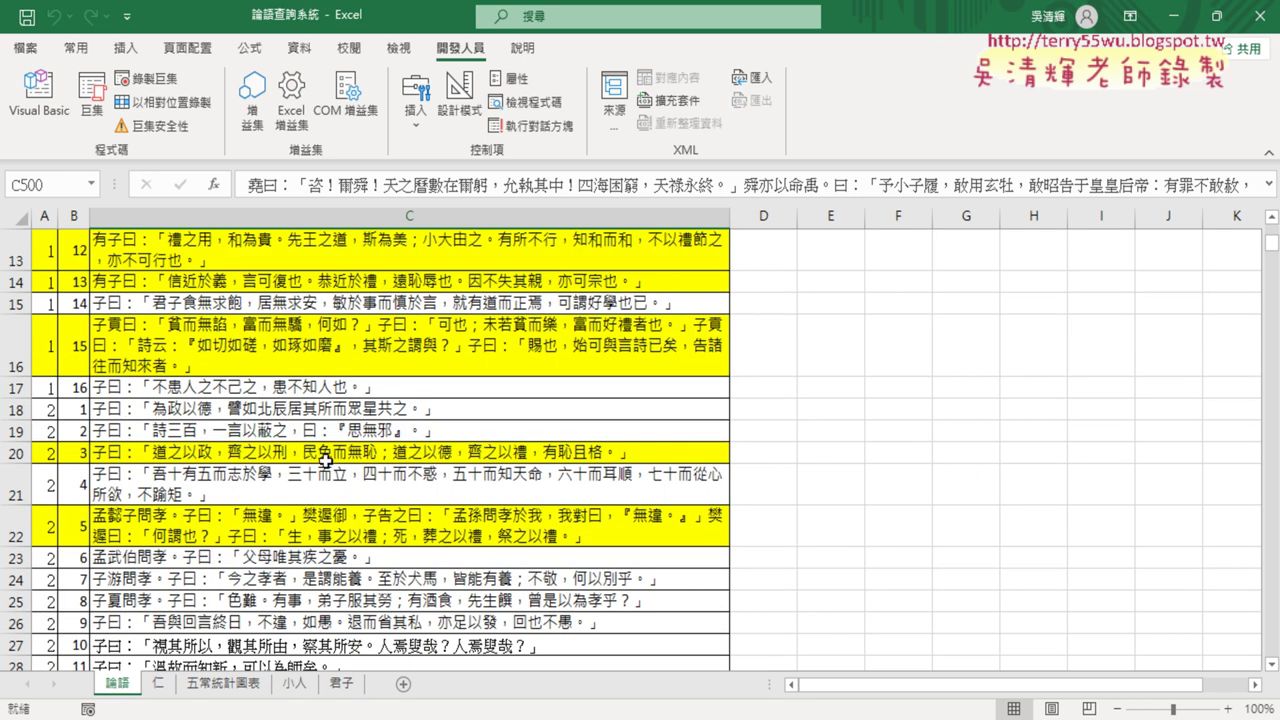
{"action": "scroll", "coordinate": [396, 498], "scroll_direction": "down", "scroll_amount": 2}
{"action": "scroll", "coordinate": [396, 498], "scroll_direction": "down", "scroll_amount": 3}
{"action": "scroll", "coordinate": [396, 498], "scroll_direction": "down", "scroll_amount": 2}
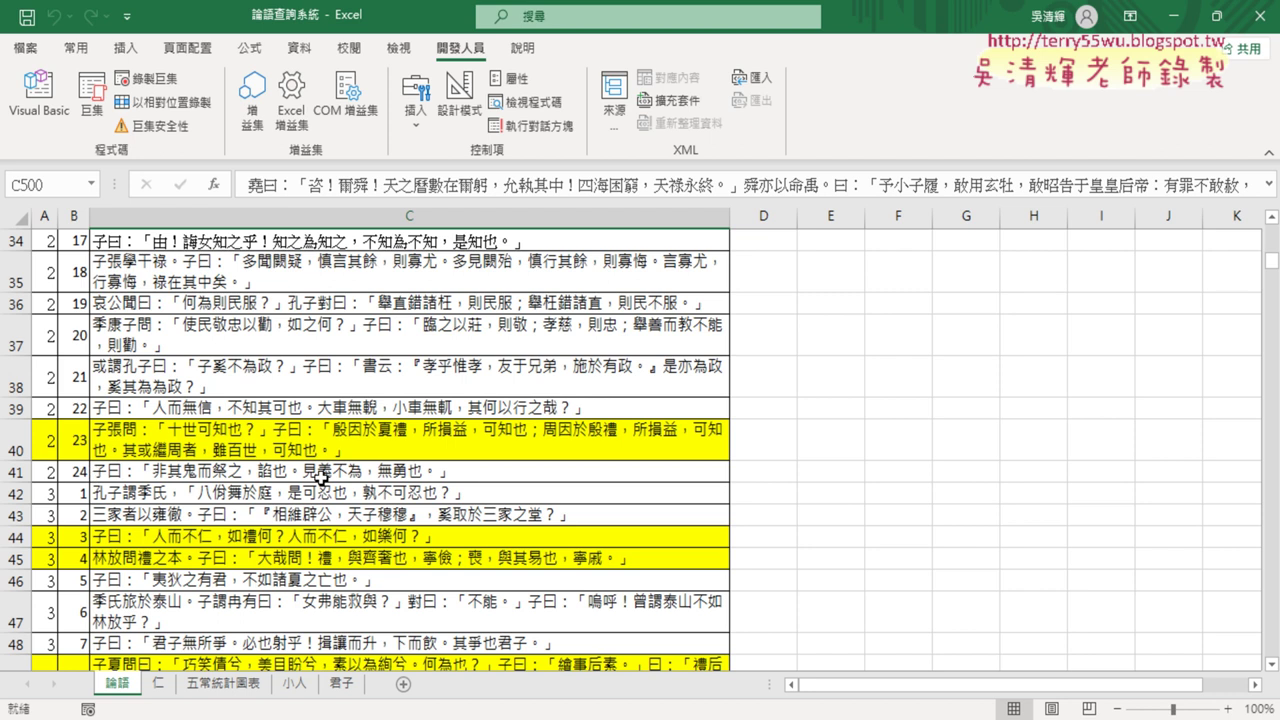
{"action": "scroll", "coordinate": [500, 465], "scroll_direction": "up", "scroll_amount": 3}
{"action": "scroll", "coordinate": [560, 465], "scroll_direction": "up", "scroll_amount": 8}
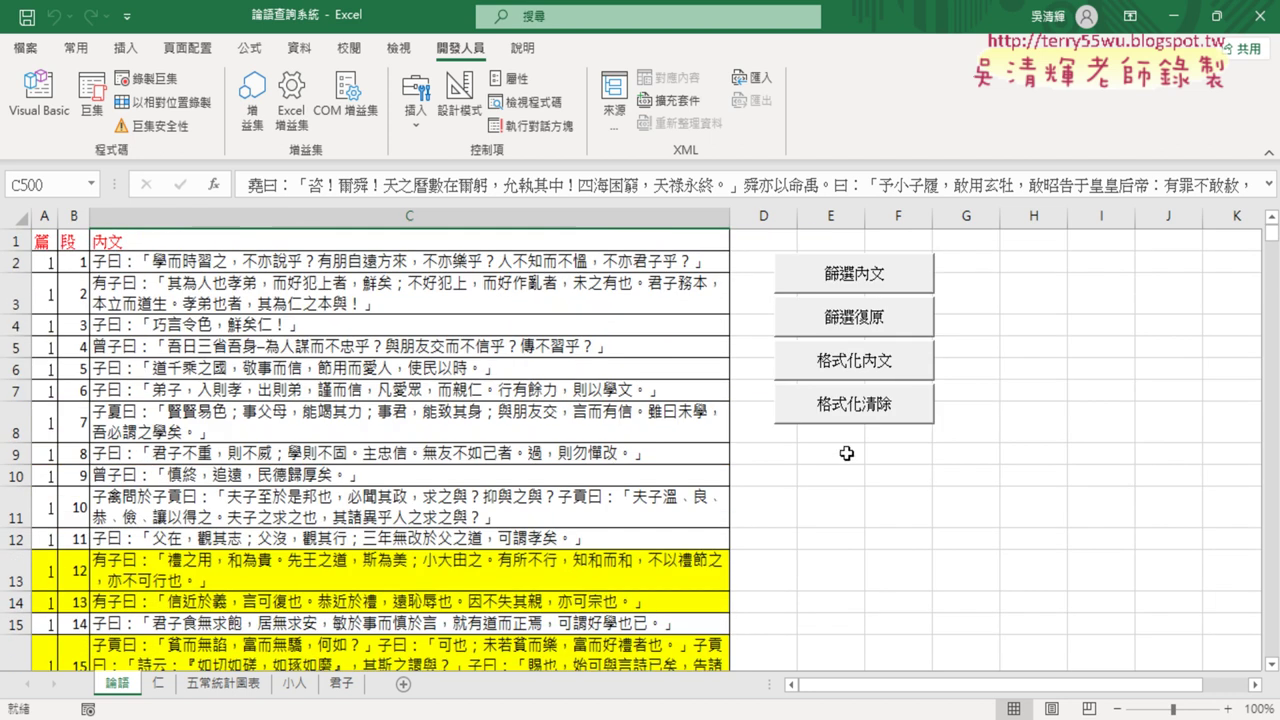
Clear the yellow highlighting with the 格式化清除 button, then select the 篇 column
{"action": "left_click", "coordinate": [886, 417]}
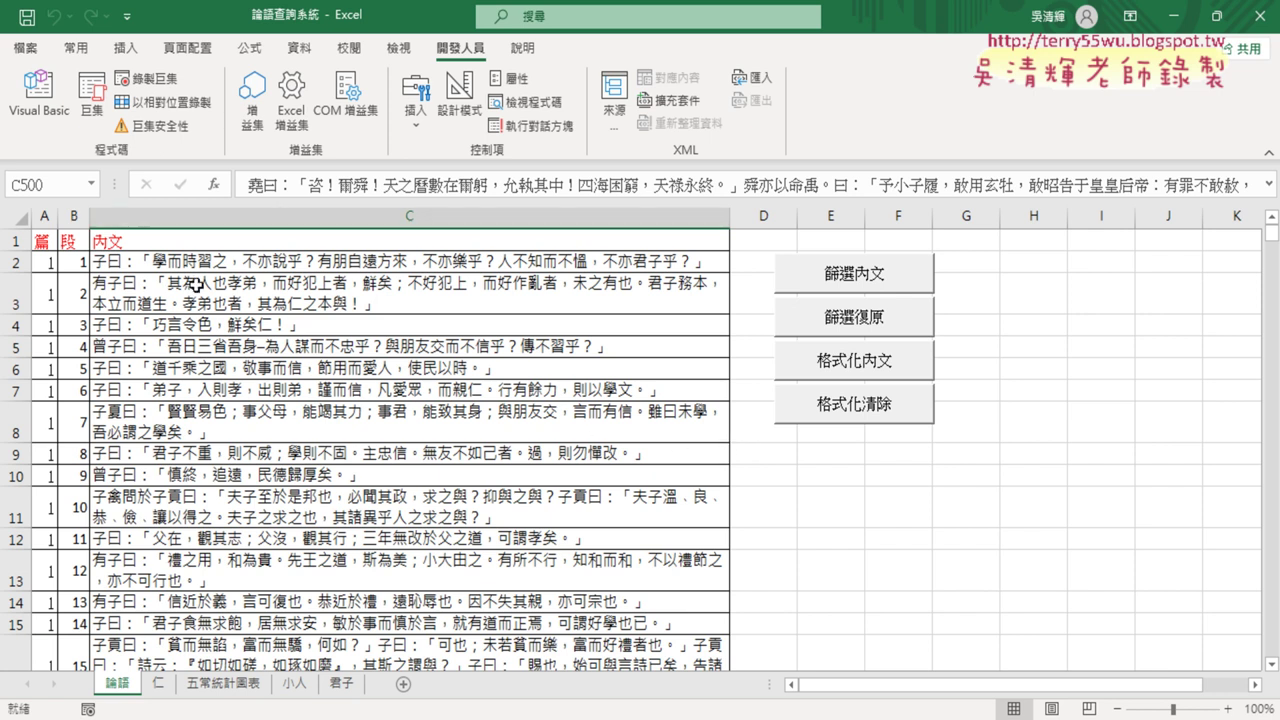
{"action": "left_click", "coordinate": [42, 216]}
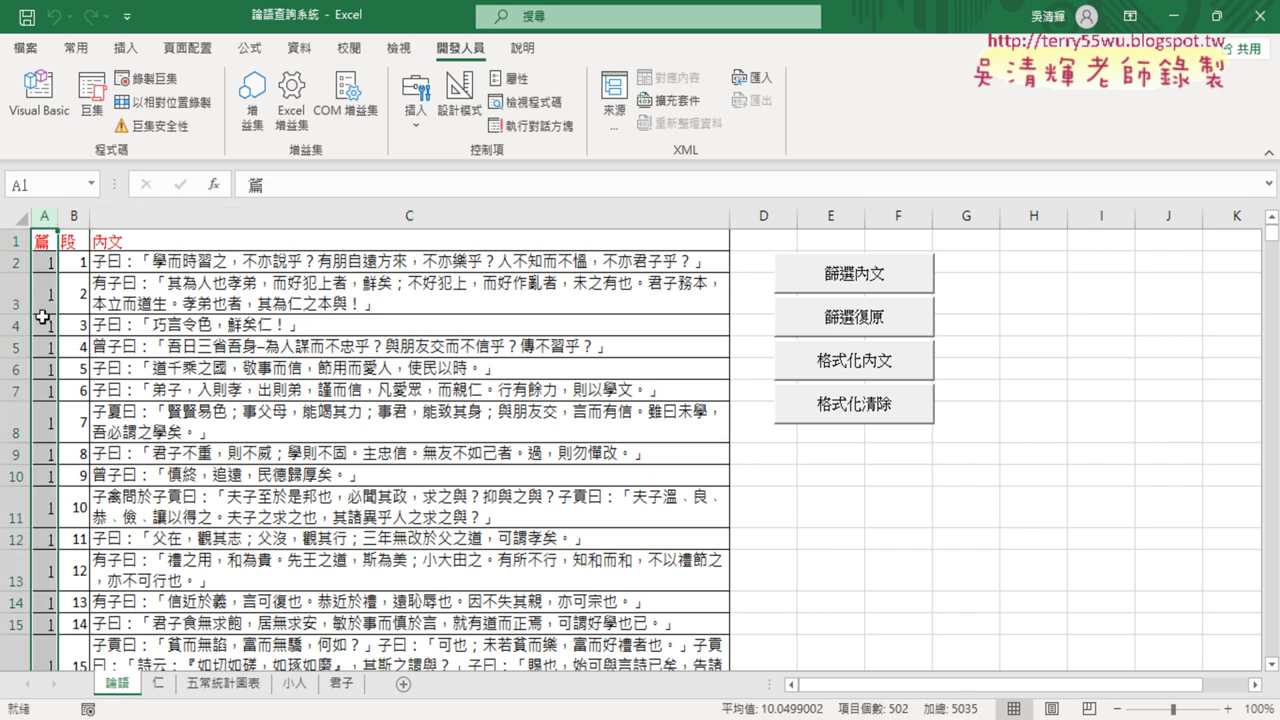
{"action": "scroll", "coordinate": [42, 320], "scroll_direction": "down", "scroll_amount": 5}
{"action": "scroll", "coordinate": [42, 320], "scroll_direction": "down", "scroll_amount": 2}
{"action": "scroll", "coordinate": [42, 323], "scroll_direction": "up", "scroll_amount": 3}
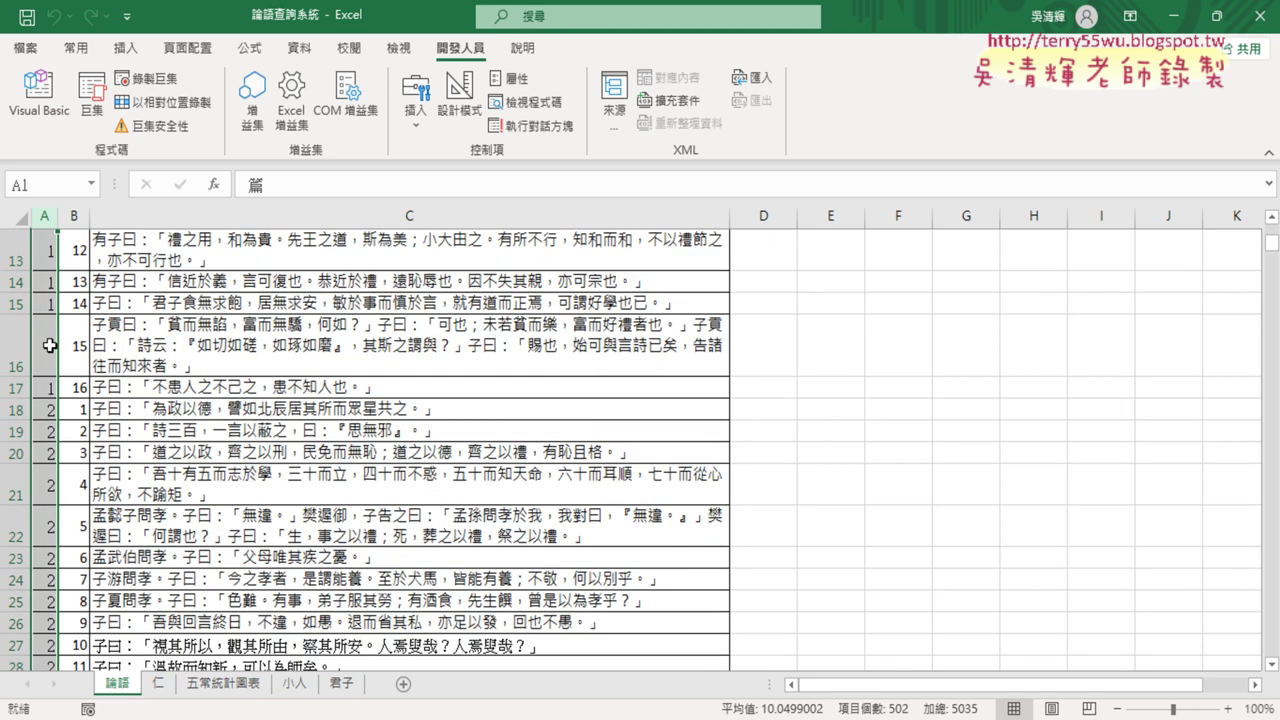
Jump through column A data with Ctrl+Down to row 502 and Ctrl+Up back to the top
{"action": "left_click", "coordinate": [42, 409]}
{"action": "left_click_drag", "start_coordinate": [42, 409], "coordinate": [318, 600]}
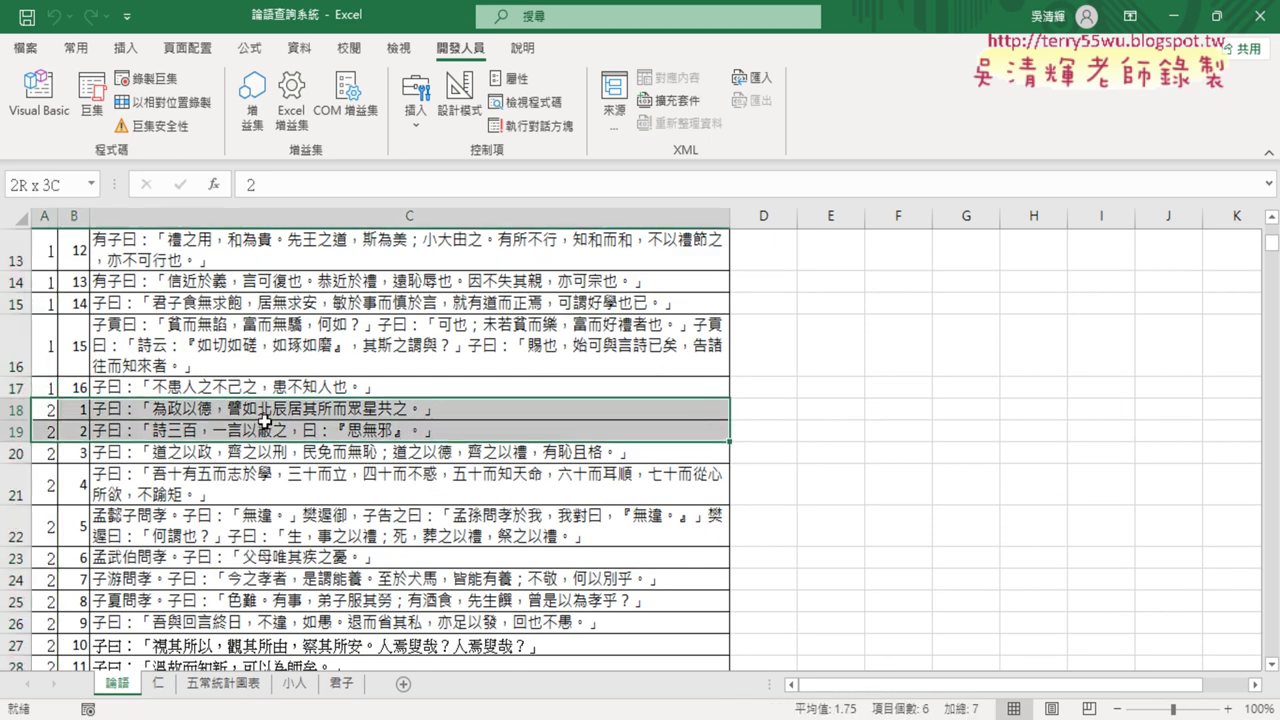
{"action": "scroll", "coordinate": [318, 579], "scroll_direction": "down", "scroll_amount": 4}
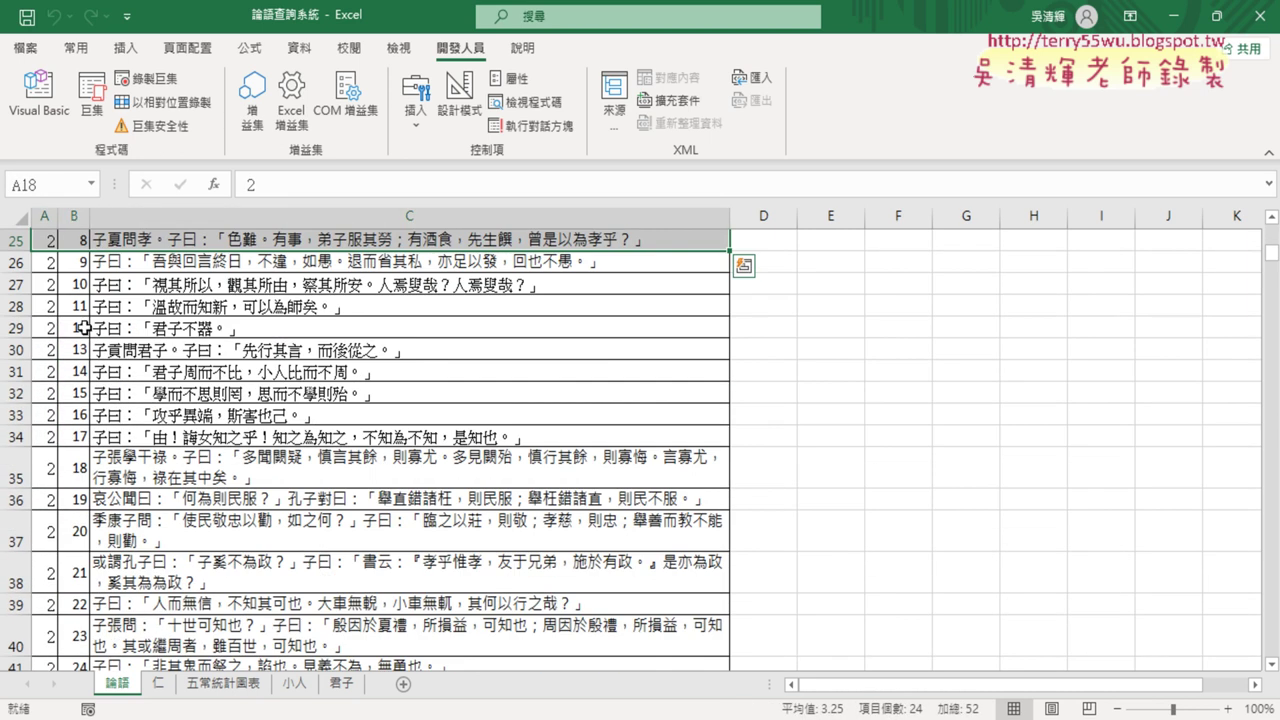
{"action": "left_click", "coordinate": [43, 238]}
{"action": "key", "text": "ctrl+Down"}
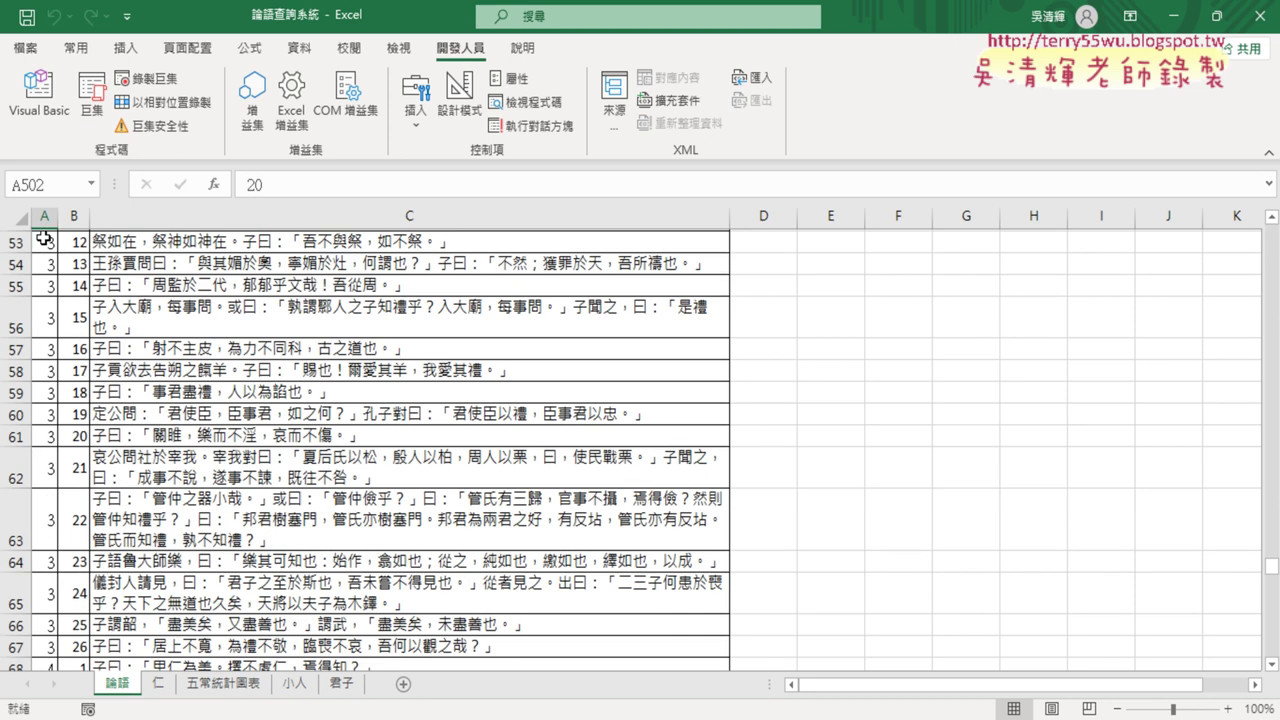
{"action": "key", "text": "ctrl+Up"}
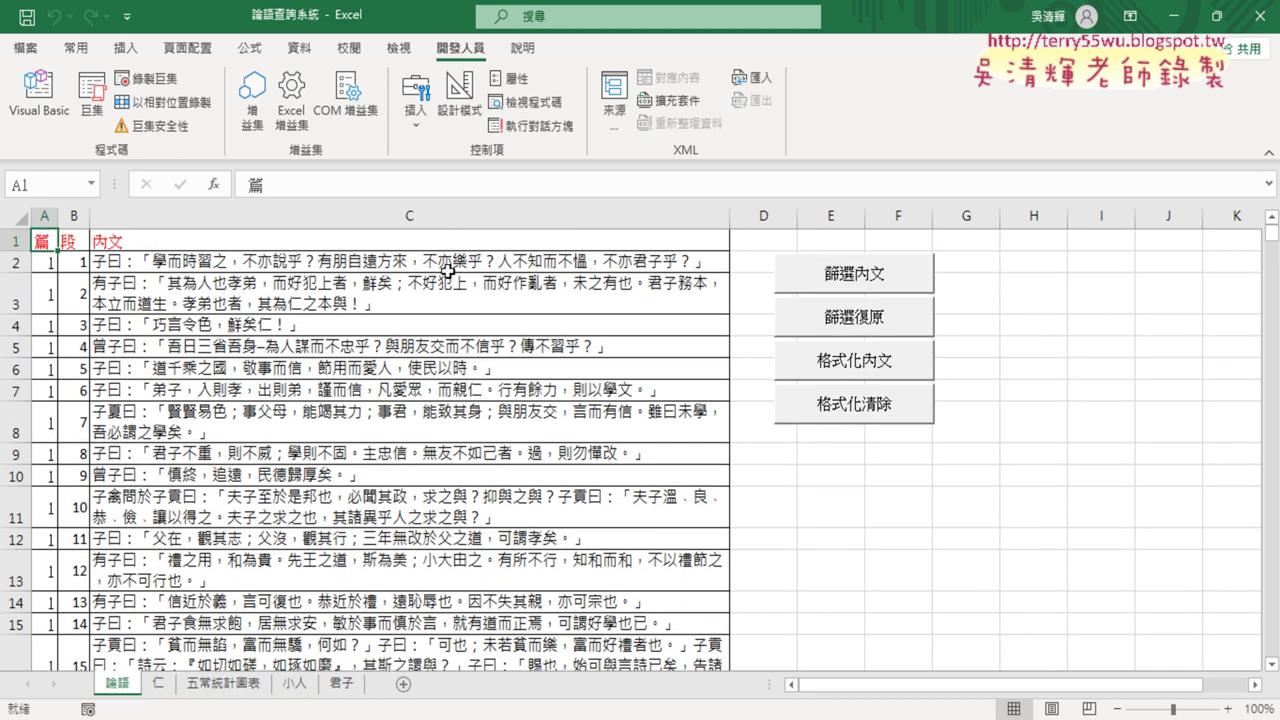
Run the 格式化清除 button once more, then cancel with Escape
{"action": "left_click", "coordinate": [857, 425]}
{"action": "left_click_drag", "start_coordinate": [857, 425], "coordinate": [888, 452]}
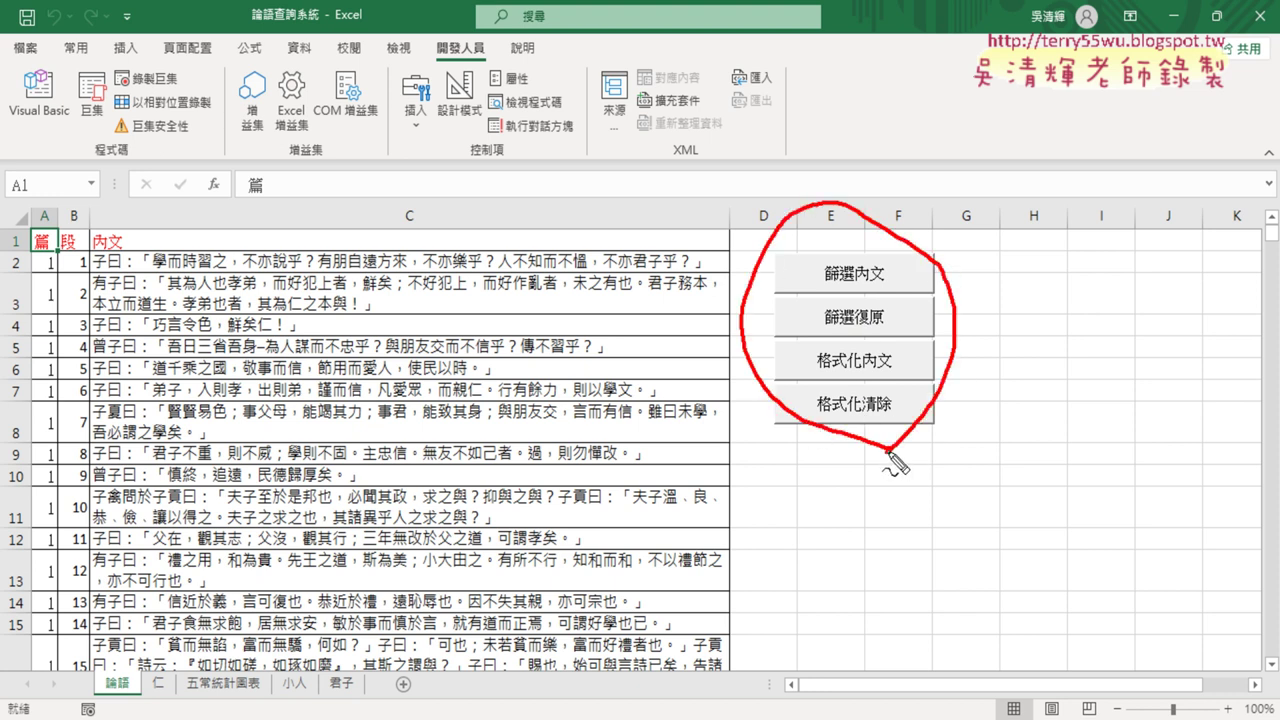
{"action": "key", "text": "Escape"}
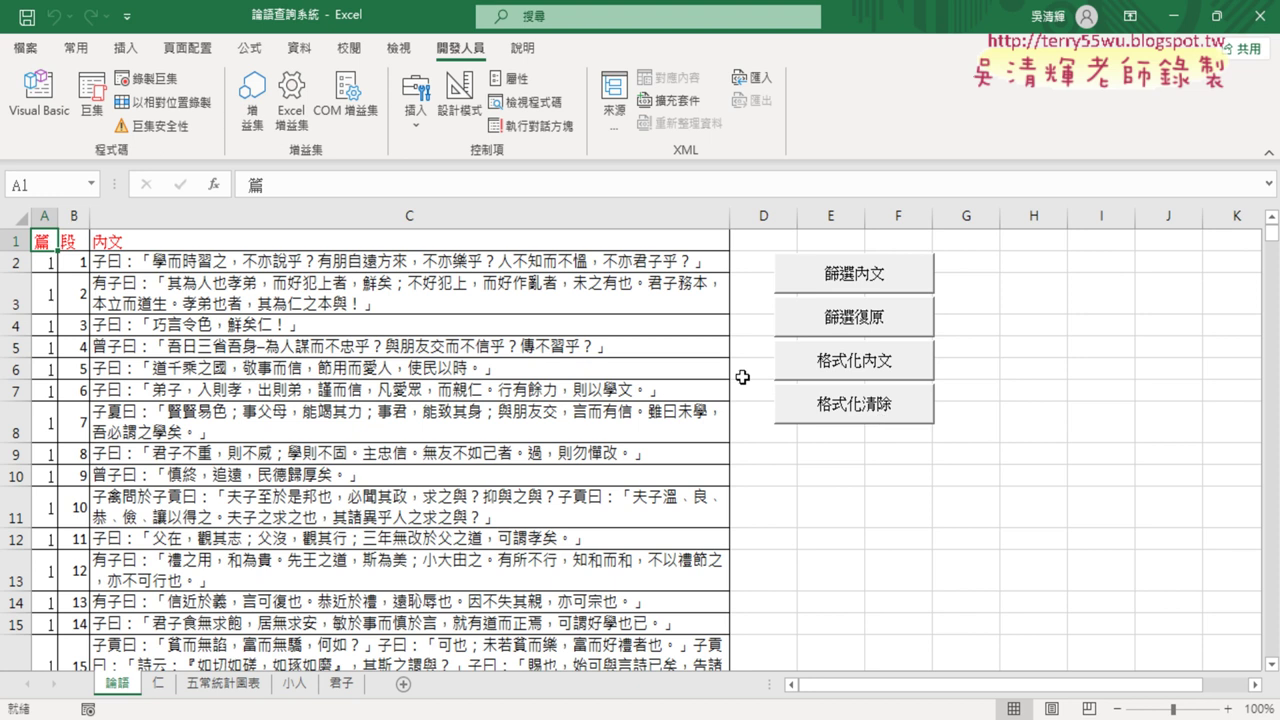
Select all Module1 macro code in the VBA editor and switch to the 論語查詢系統 Google Doc
{"action": "left_click", "coordinate": [40, 100]}
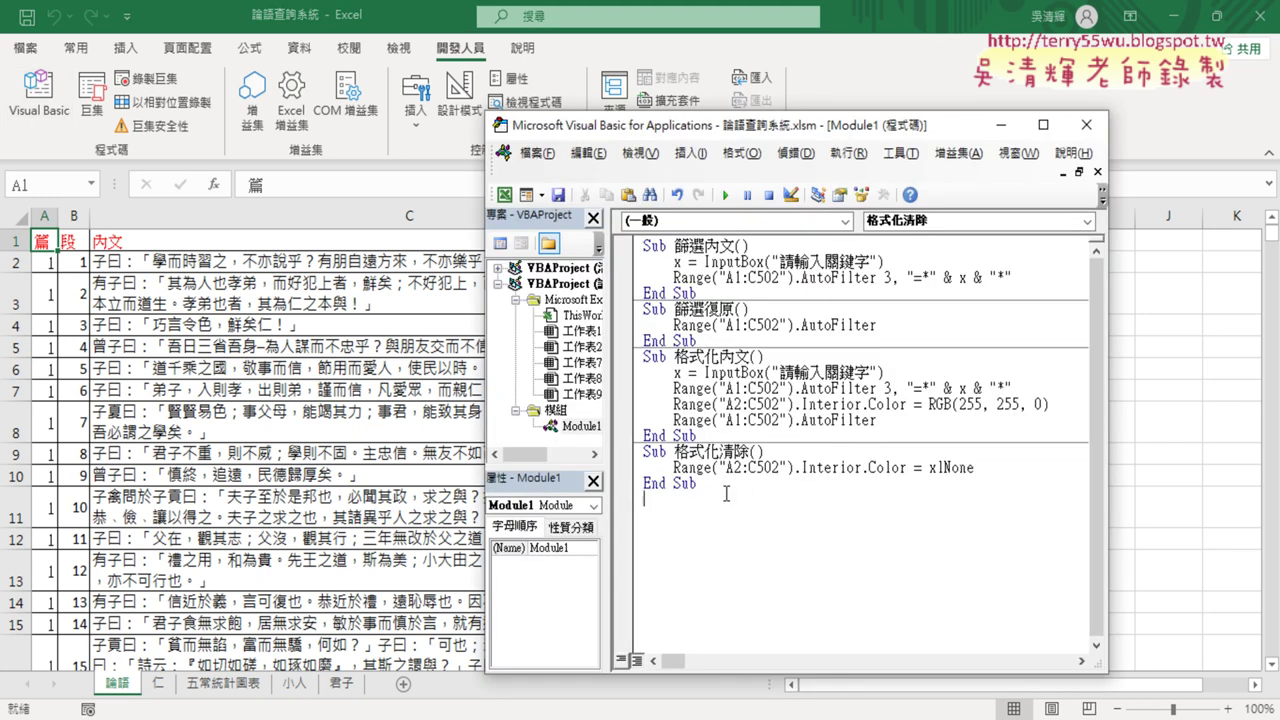
{"action": "left_click_drag", "start_coordinate": [725, 490], "coordinate": [625, 250]}
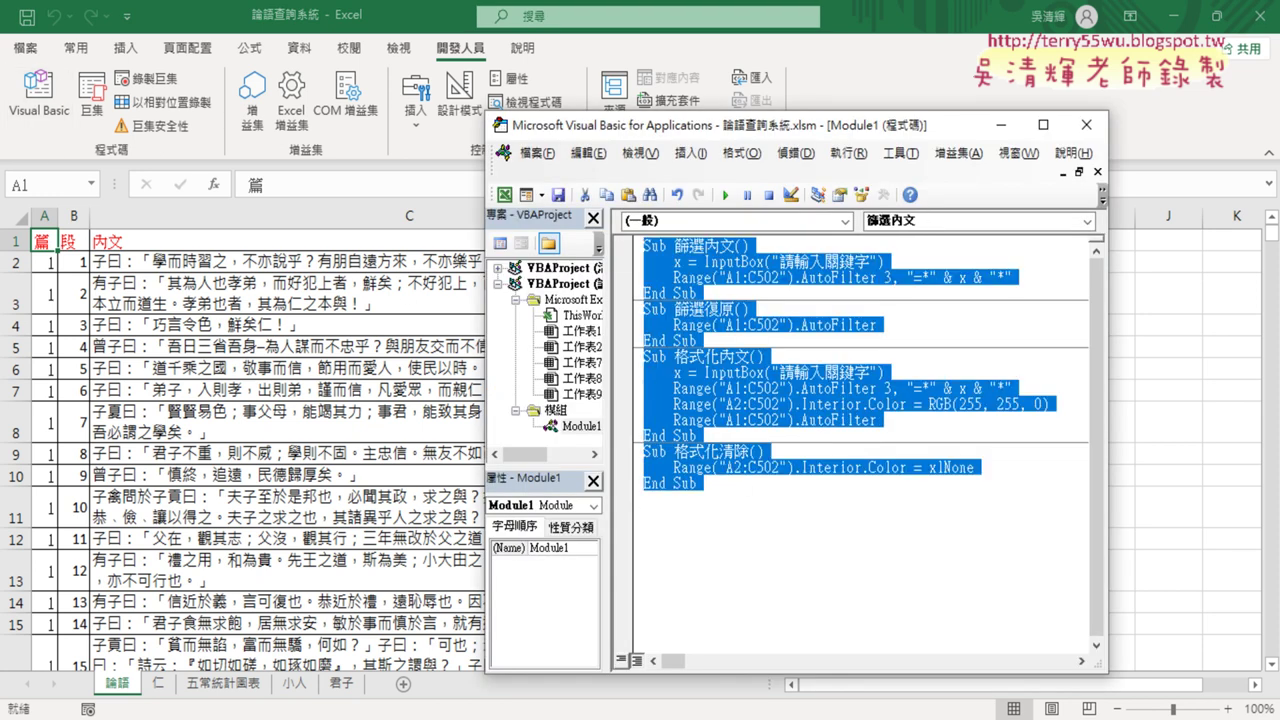
{"action": "key", "text": "alt+Tab"}
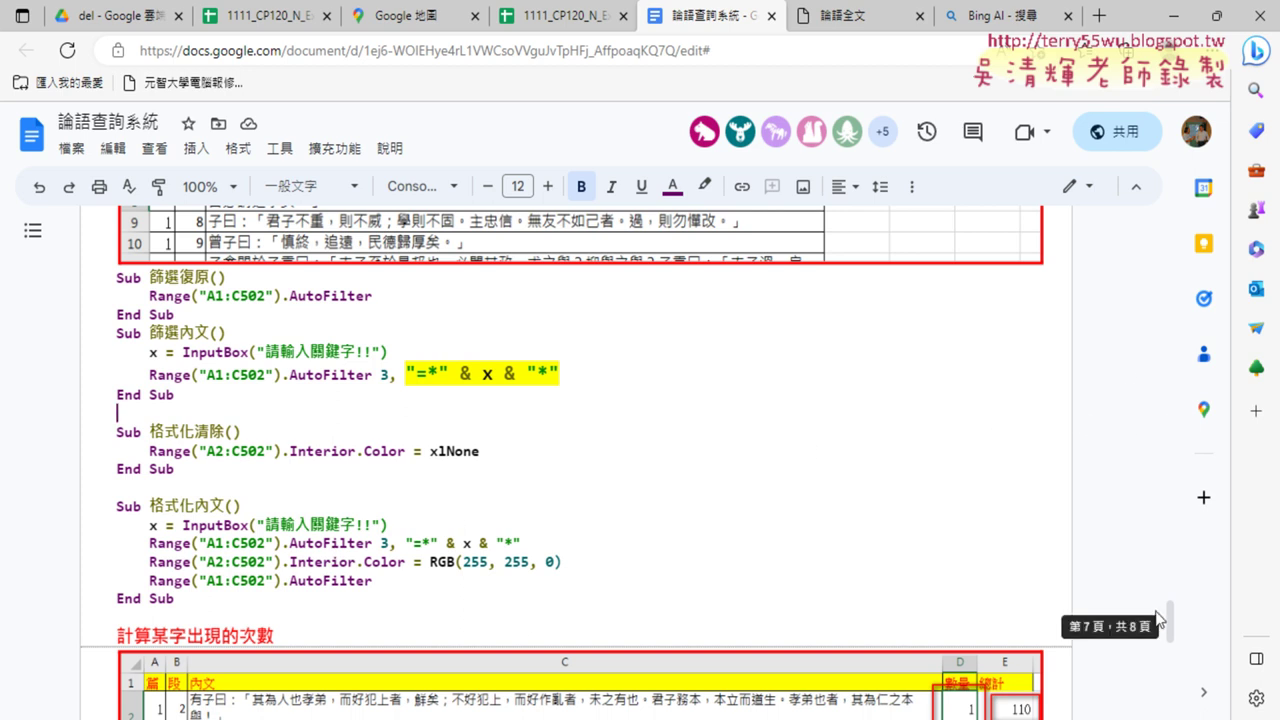
Select the 篩選 and 格式化 macro code in the 論語查詢系統 handout
{"action": "mouse_move", "coordinate": [176, 598]}
{"action": "left_mouse_down"}
{"action": "mouse_move", "coordinate": [133, 543]}
{"action": "mouse_move", "coordinate": [119, 282]}
{"action": "left_mouse_up"}
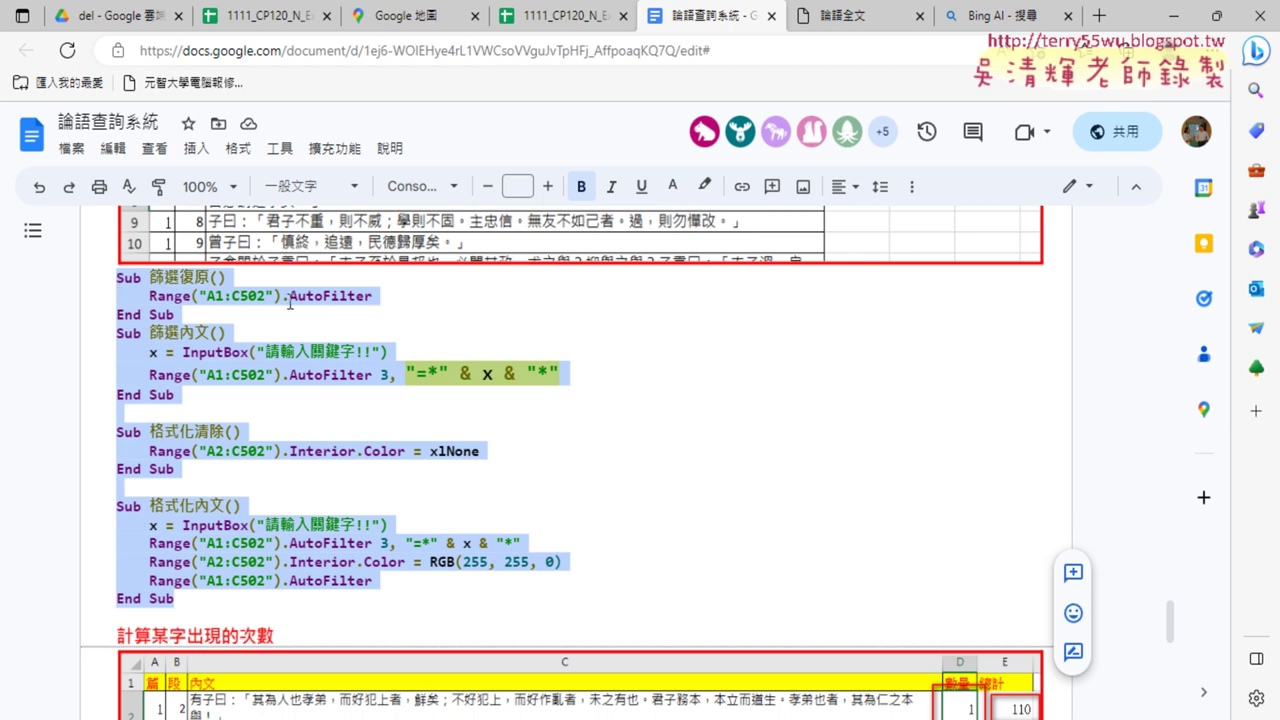
On the 仁 sheet, delete the 數量 counts from D2 down so the E2 total drops to 0
{"action": "left_click", "coordinate": [1172, 16]}
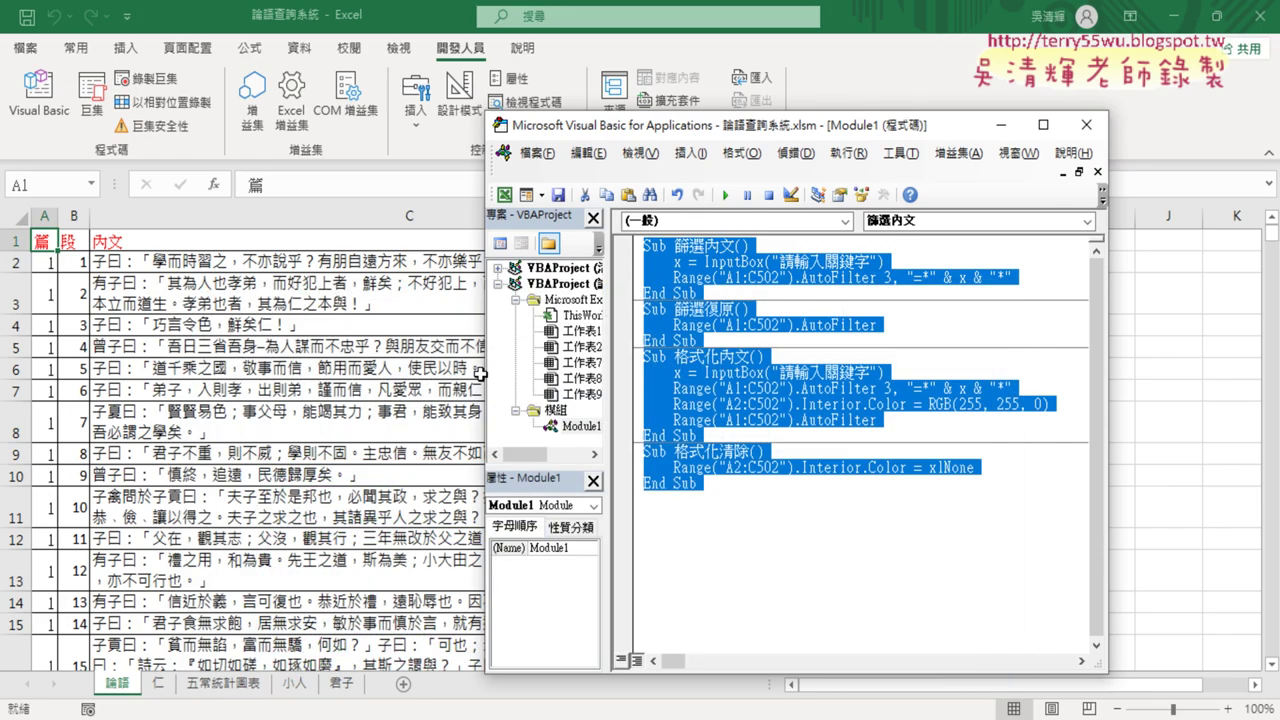
{"action": "left_click", "coordinate": [157, 684]}
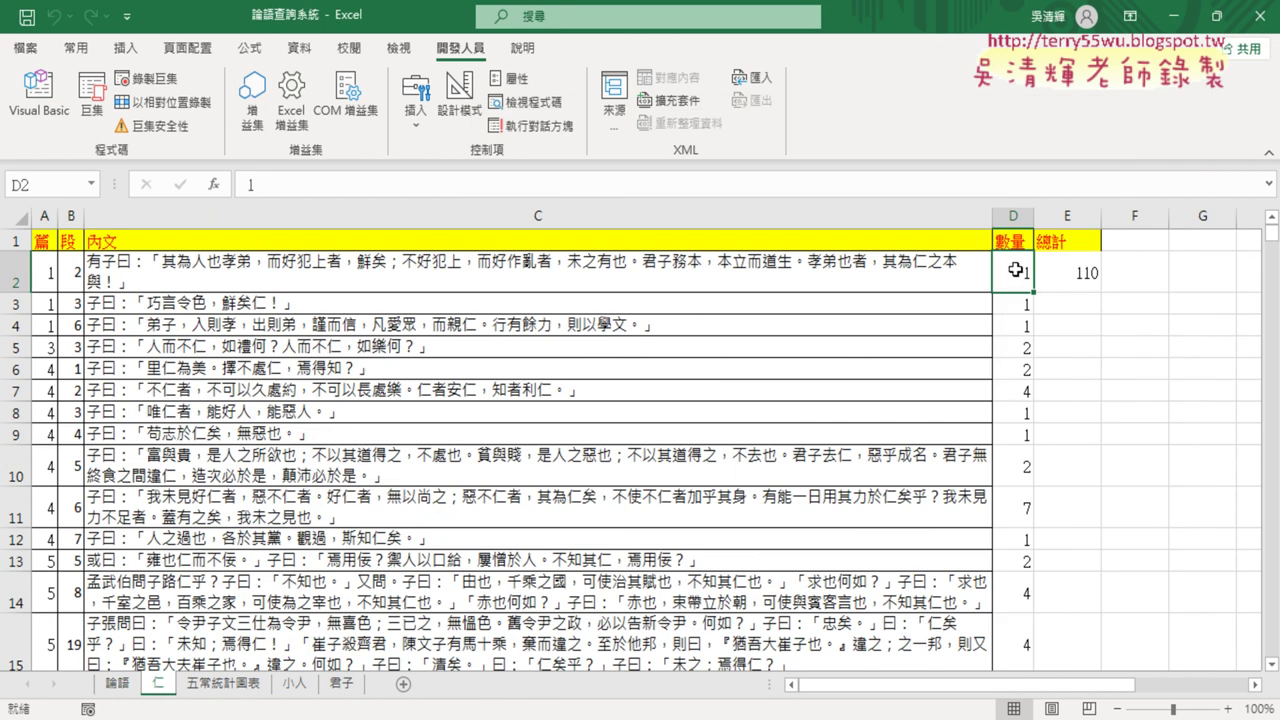
{"action": "key", "text": "ctrl+shift+Down"}
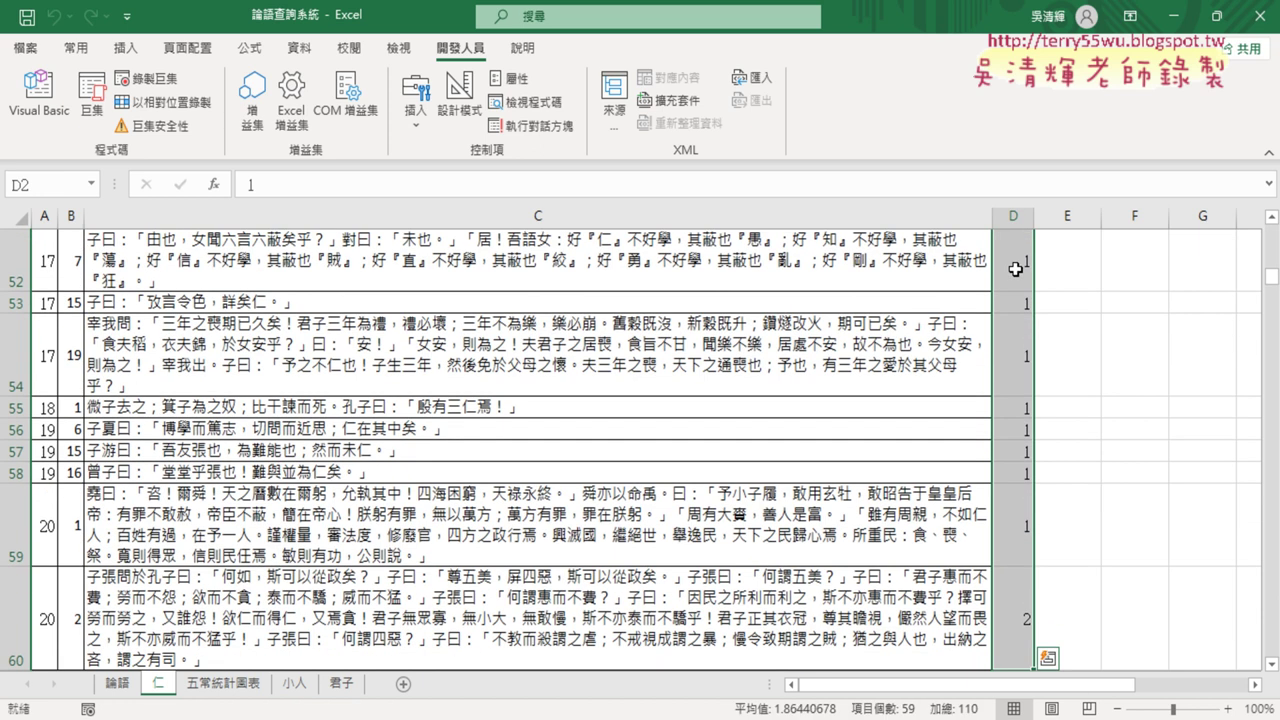
{"action": "key", "text": "Delete"}
{"action": "scroll", "coordinate": [1015, 269], "scroll_direction": "up", "scroll_amount": 15}
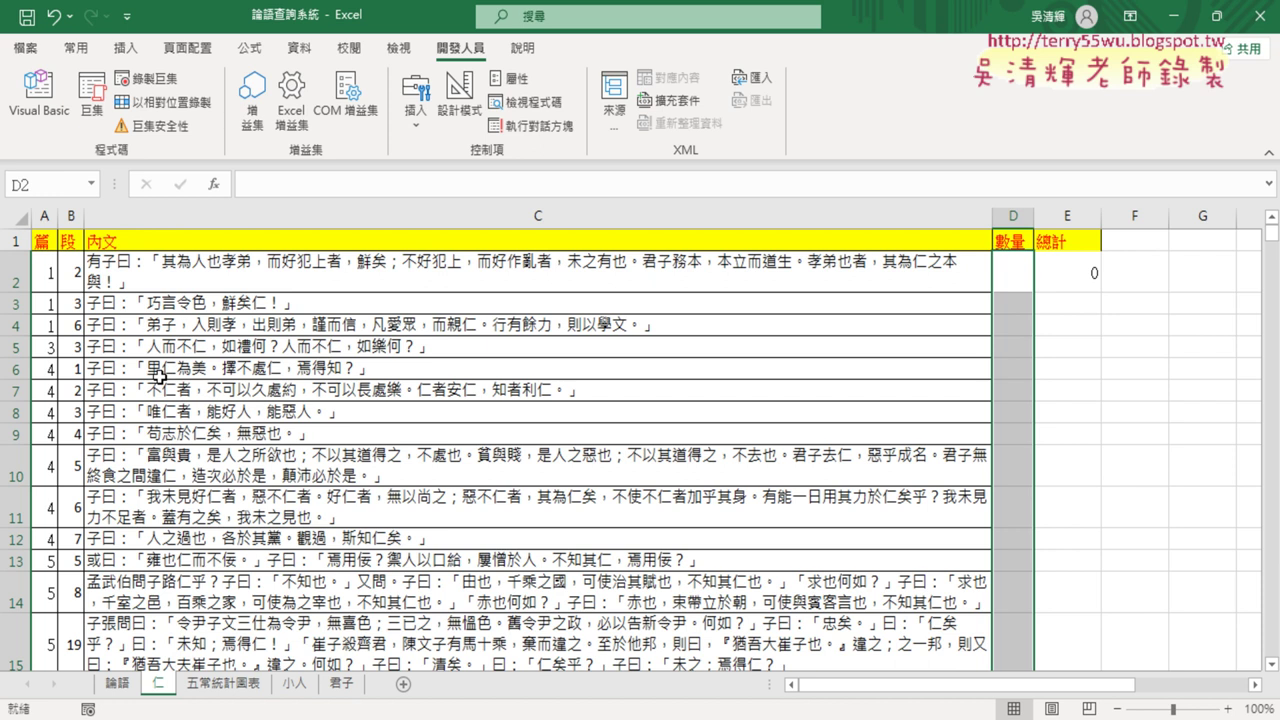
Inspect passages in C5, C10, C11 and the E2 total and D2, then reopen the VBA editor
{"action": "left_click", "coordinate": [340, 350]}
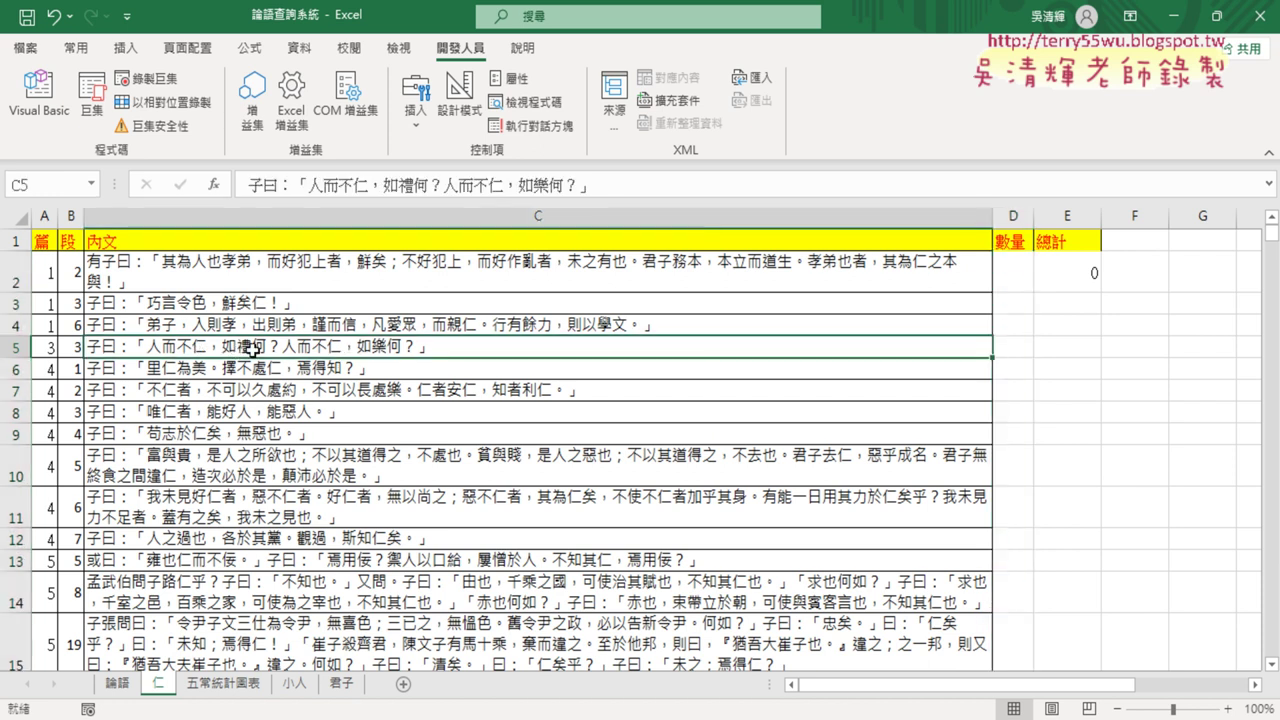
{"action": "left_click", "coordinate": [369, 467]}
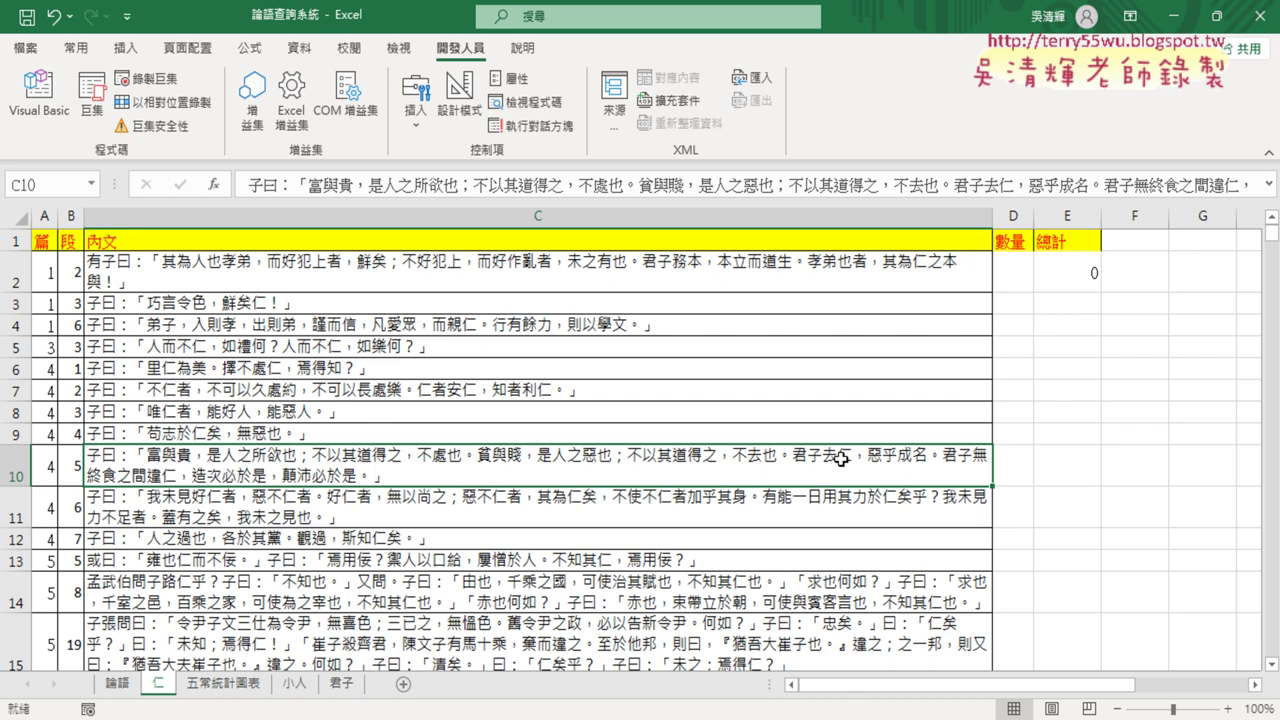
{"action": "left_click", "coordinate": [590, 514]}
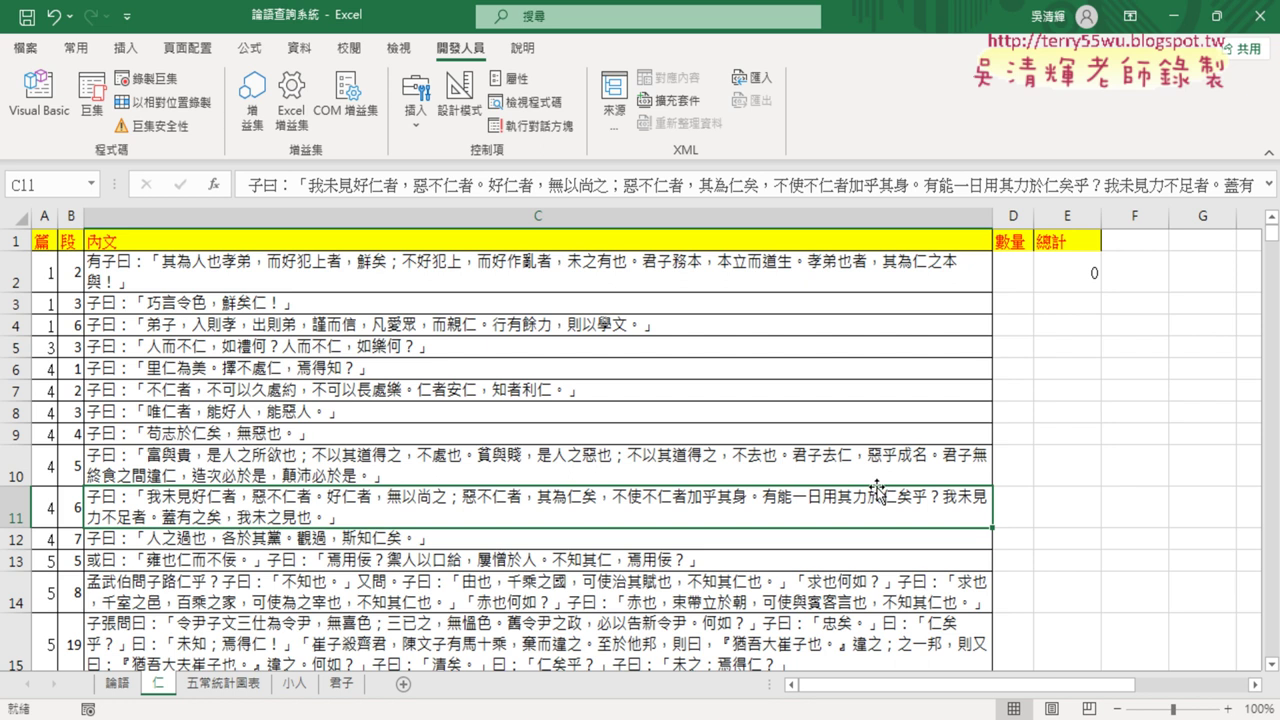
{"action": "left_click", "coordinate": [1079, 294]}
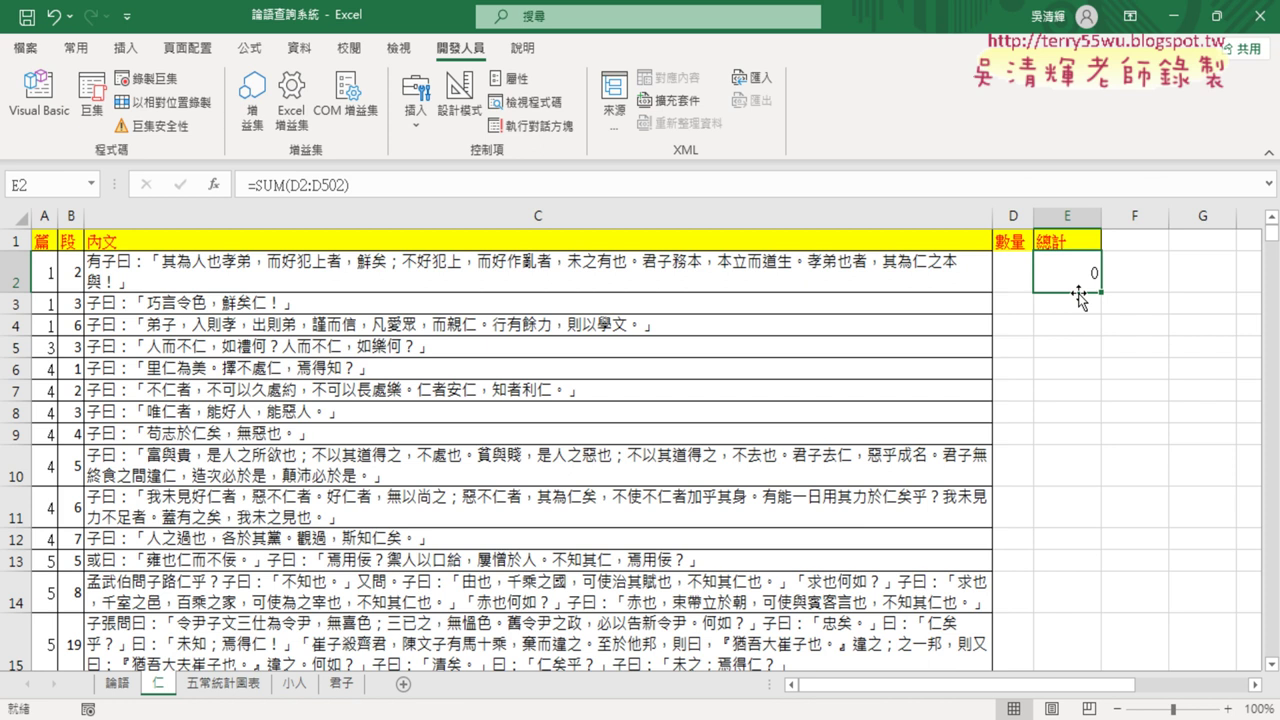
{"action": "left_click", "coordinate": [1012, 282]}
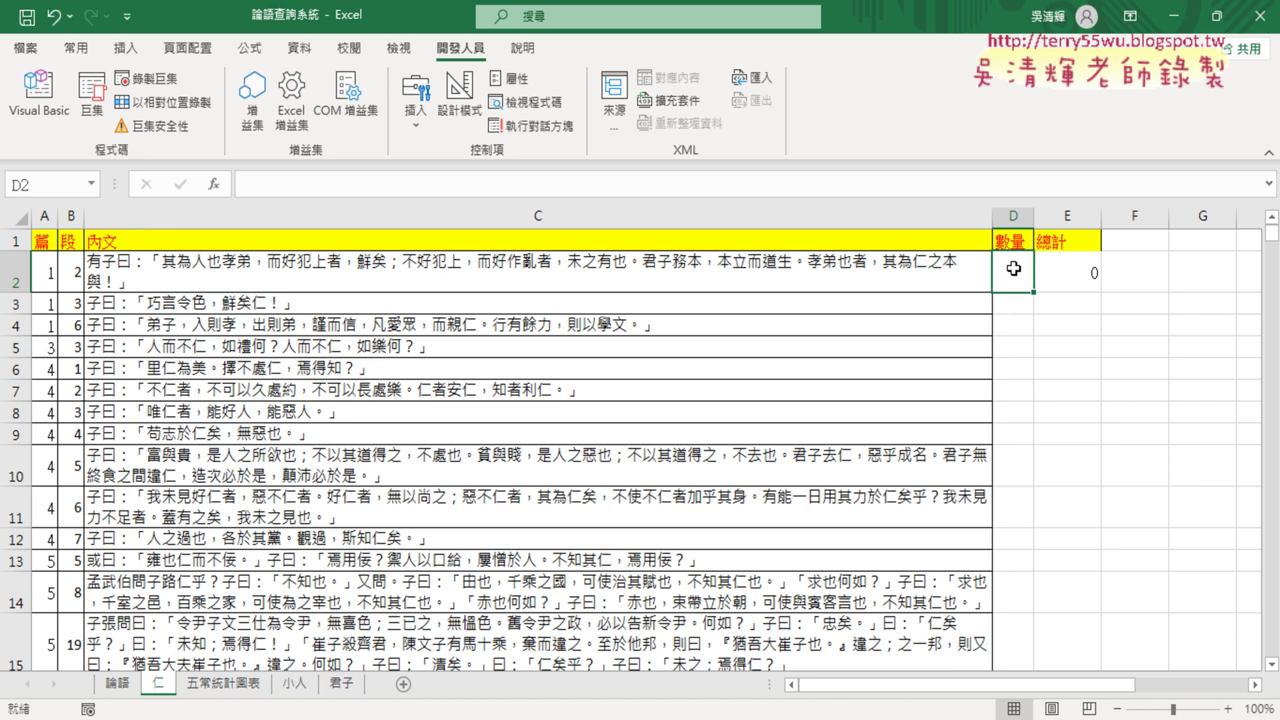
{"action": "left_click", "coordinate": [38, 95]}
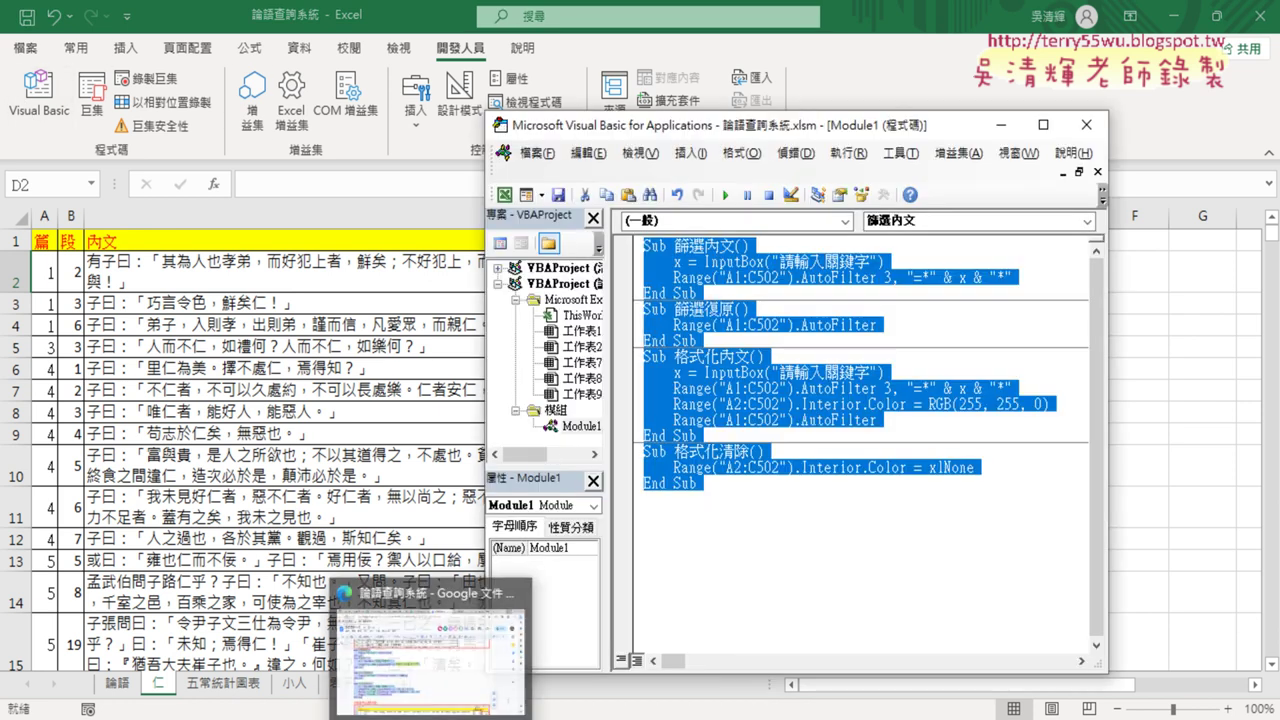
Review Bing Chat's CountCharacters VBA example for counting characters
{"action": "left_click", "coordinate": [430, 695]}
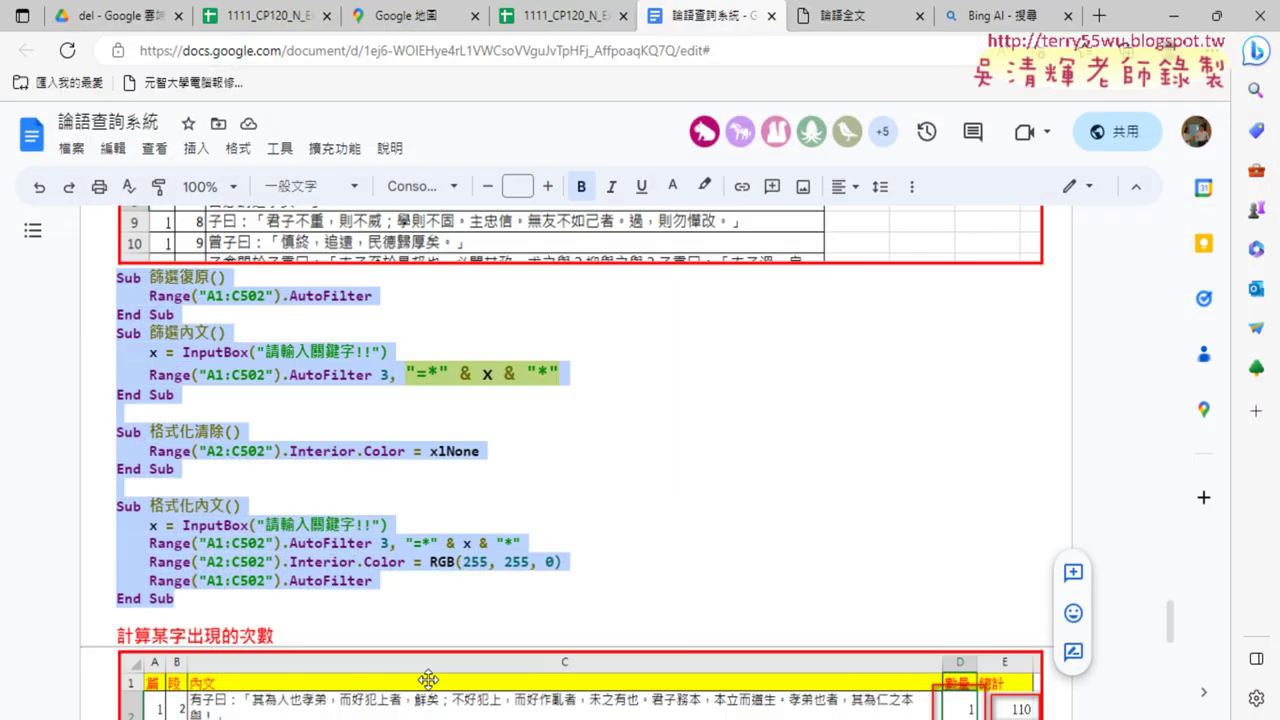
{"action": "left_click", "coordinate": [997, 22]}
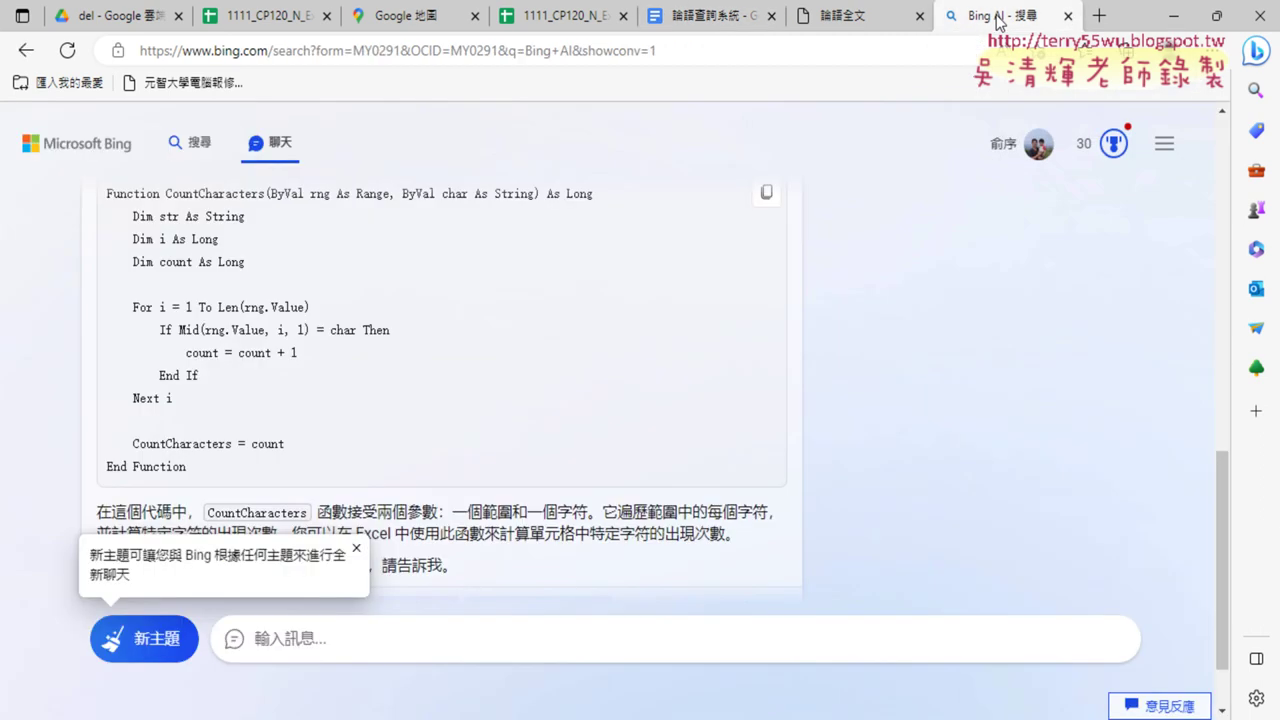
{"action": "scroll", "coordinate": [760, 387], "scroll_direction": "up", "scroll_amount": 1}
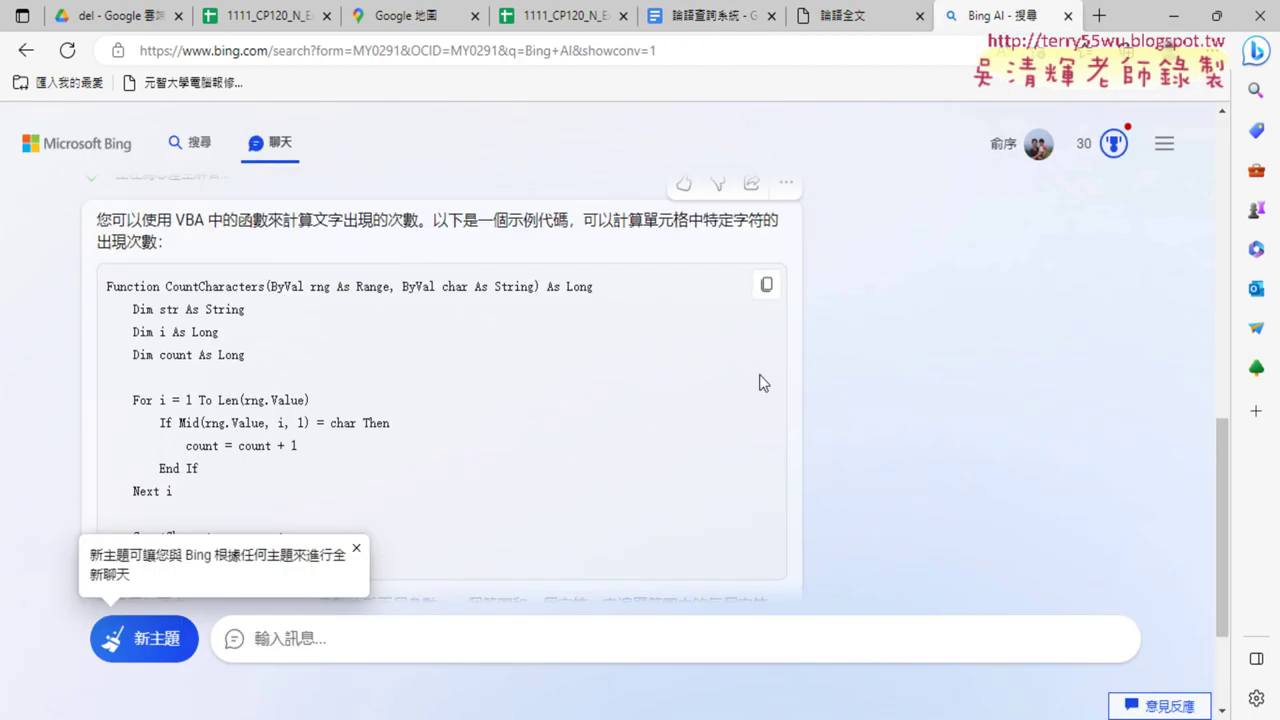
{"action": "left_click_drag", "start_coordinate": [142, 219], "coordinate": [223, 219]}
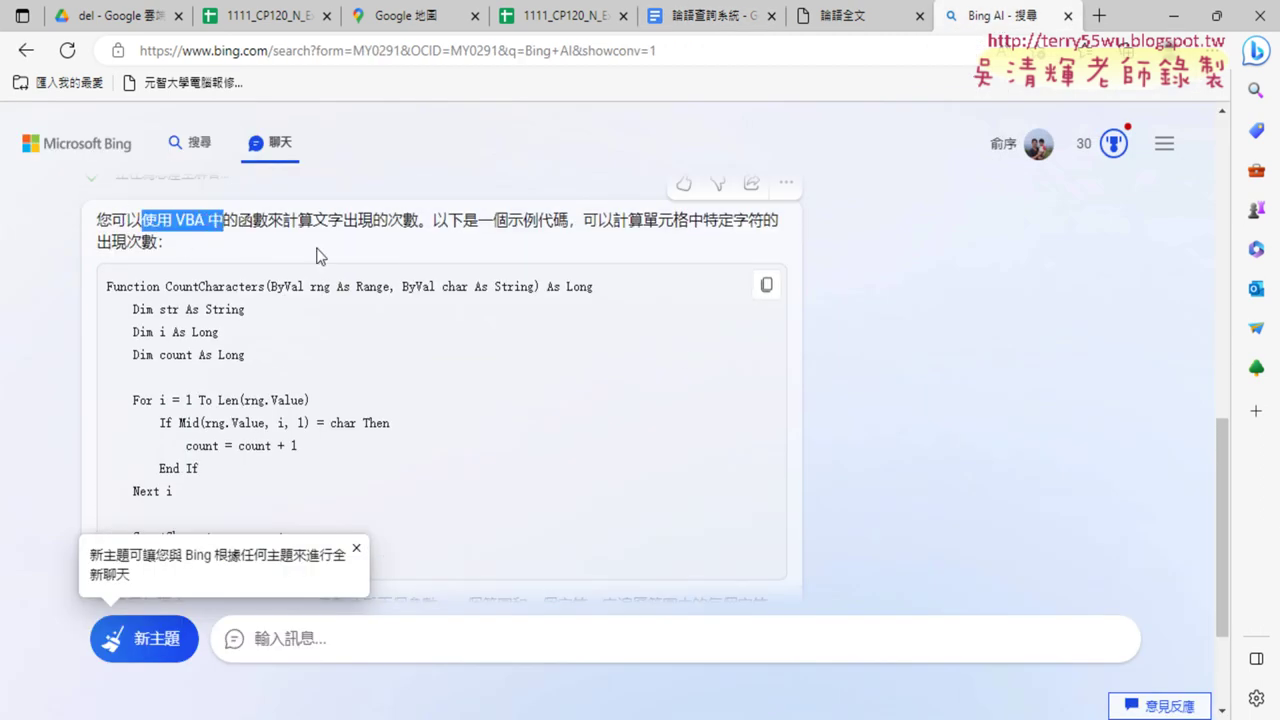
{"action": "scroll", "coordinate": [320, 252], "scroll_direction": "up", "scroll_amount": 1}
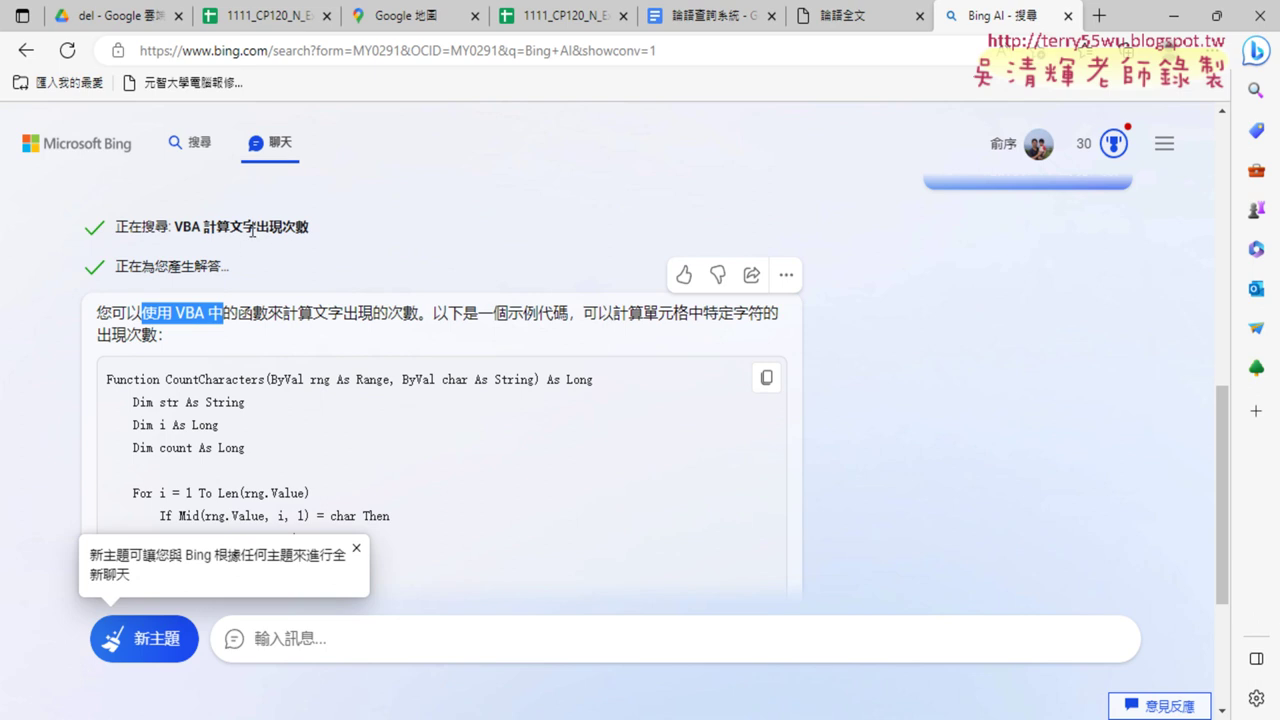
{"action": "scroll", "coordinate": [634, 391], "scroll_direction": "down", "scroll_amount": 1}
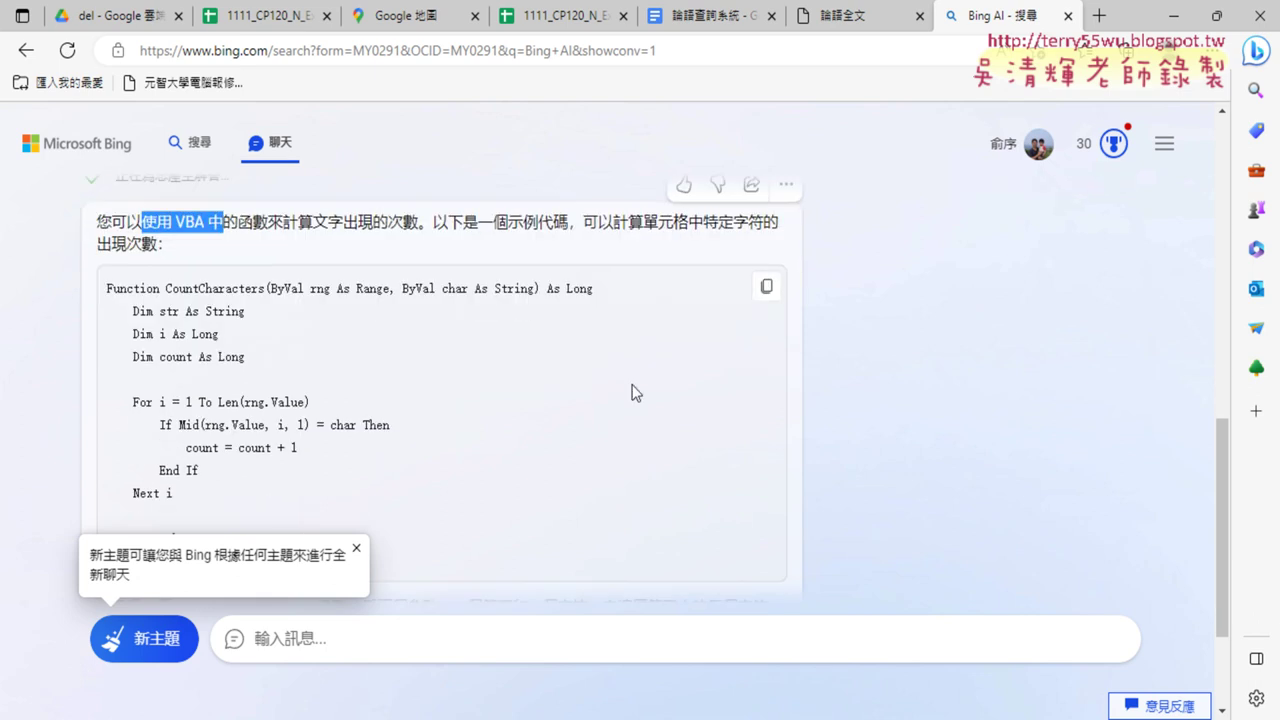
{"action": "scroll", "coordinate": [222, 398], "scroll_direction": "down", "scroll_amount": 1}
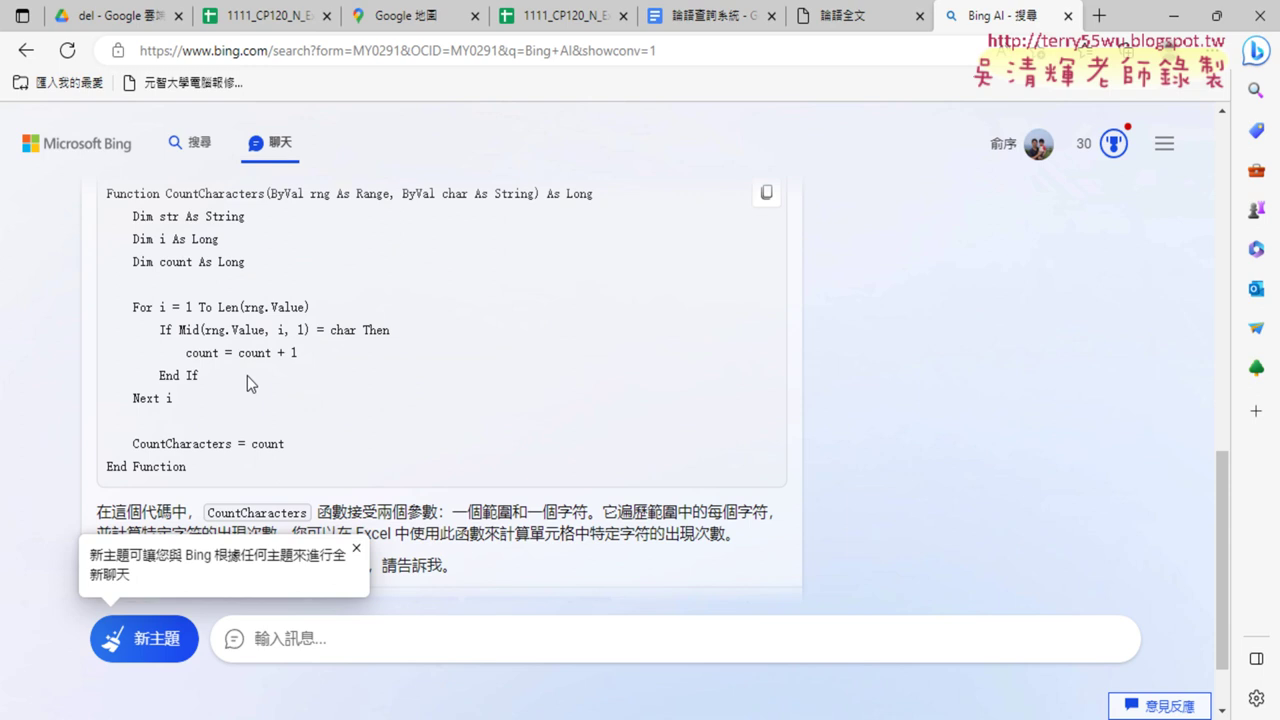
Select the Sub 數量 counting macro code in the 論語查詢系統 Google Doc
{"action": "left_click", "coordinate": [700, 18]}
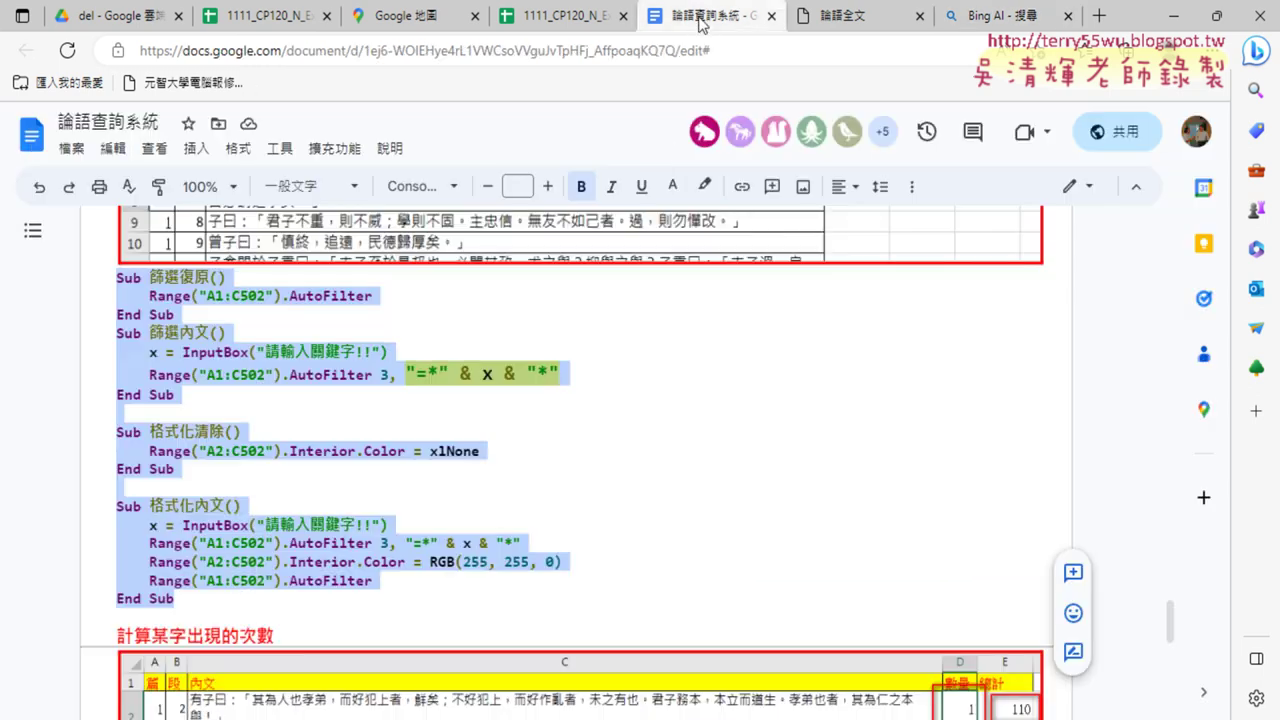
{"action": "scroll", "coordinate": [568, 420], "scroll_direction": "down", "scroll_amount": 2}
{"action": "scroll", "coordinate": [500, 460], "scroll_direction": "down", "scroll_amount": 2}
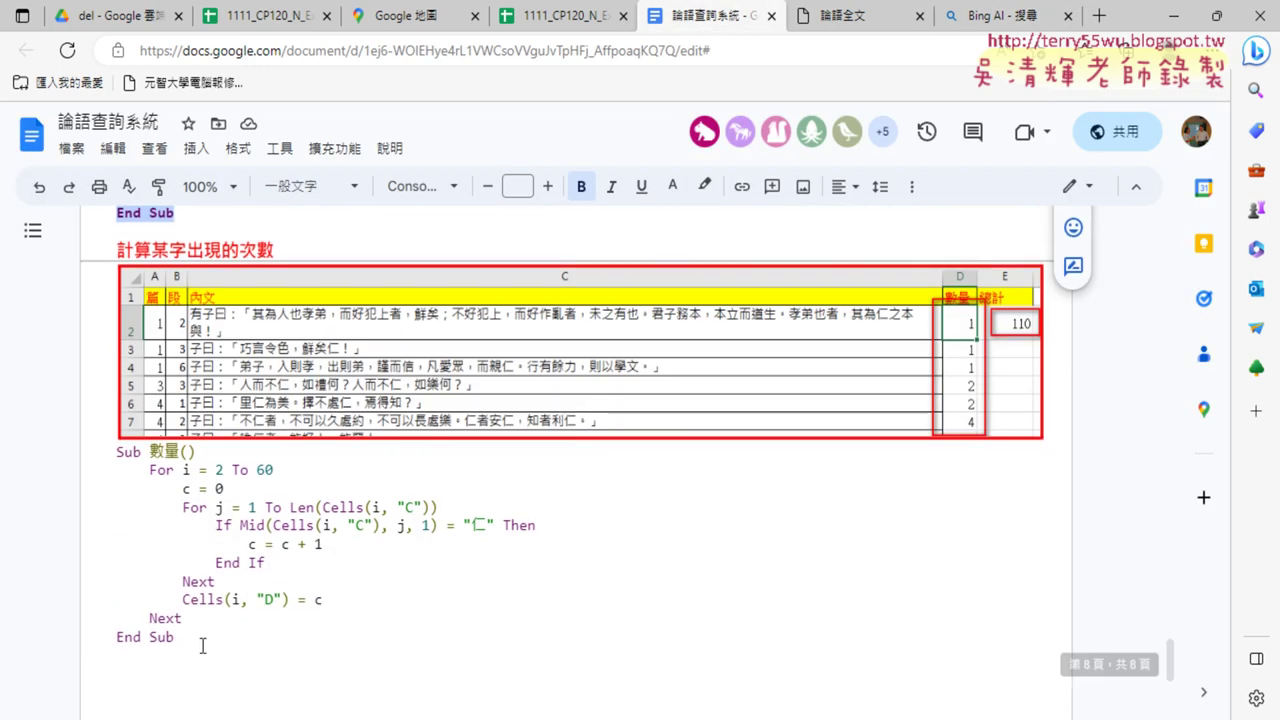
{"action": "left_click_drag", "start_coordinate": [202, 646], "coordinate": [82, 464]}
{"action": "key", "text": "ctrl+c"}
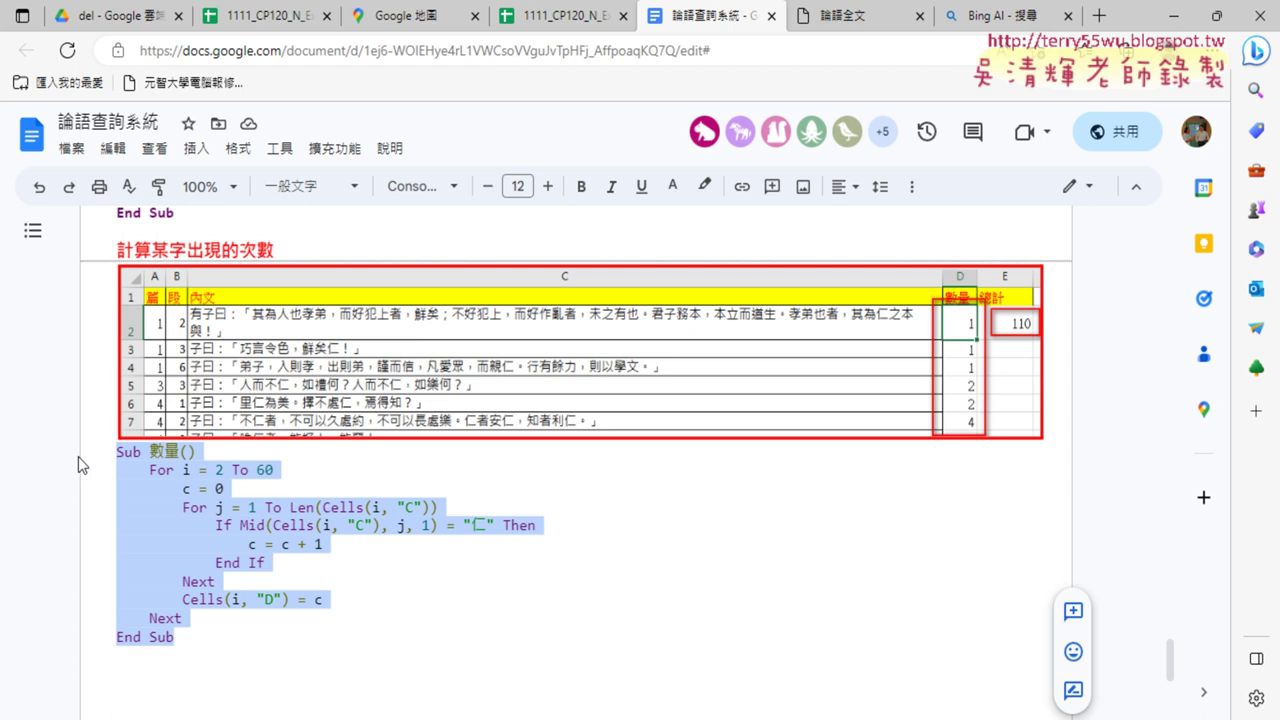
Paste Sub 數量 below the last macro in Module1, run it, and check E2 shows 110
{"action": "left_click", "coordinate": [1160, 16]}
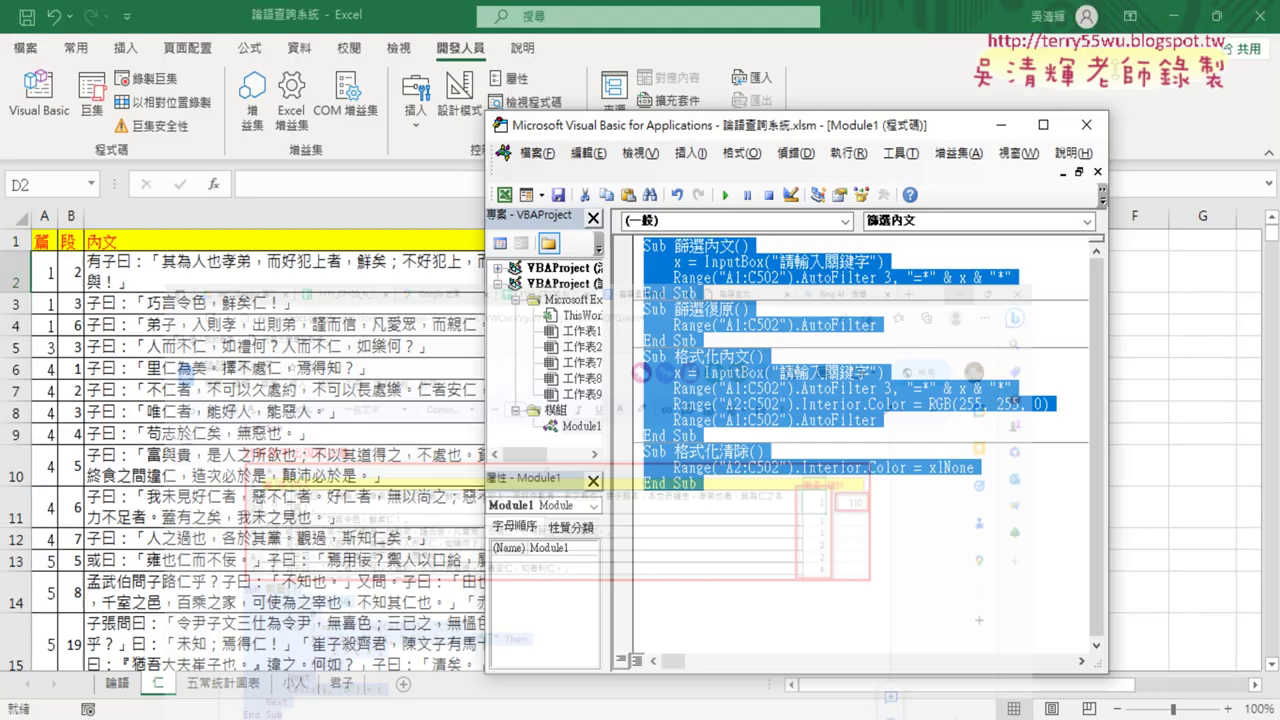
{"action": "left_click", "coordinate": [735, 537]}
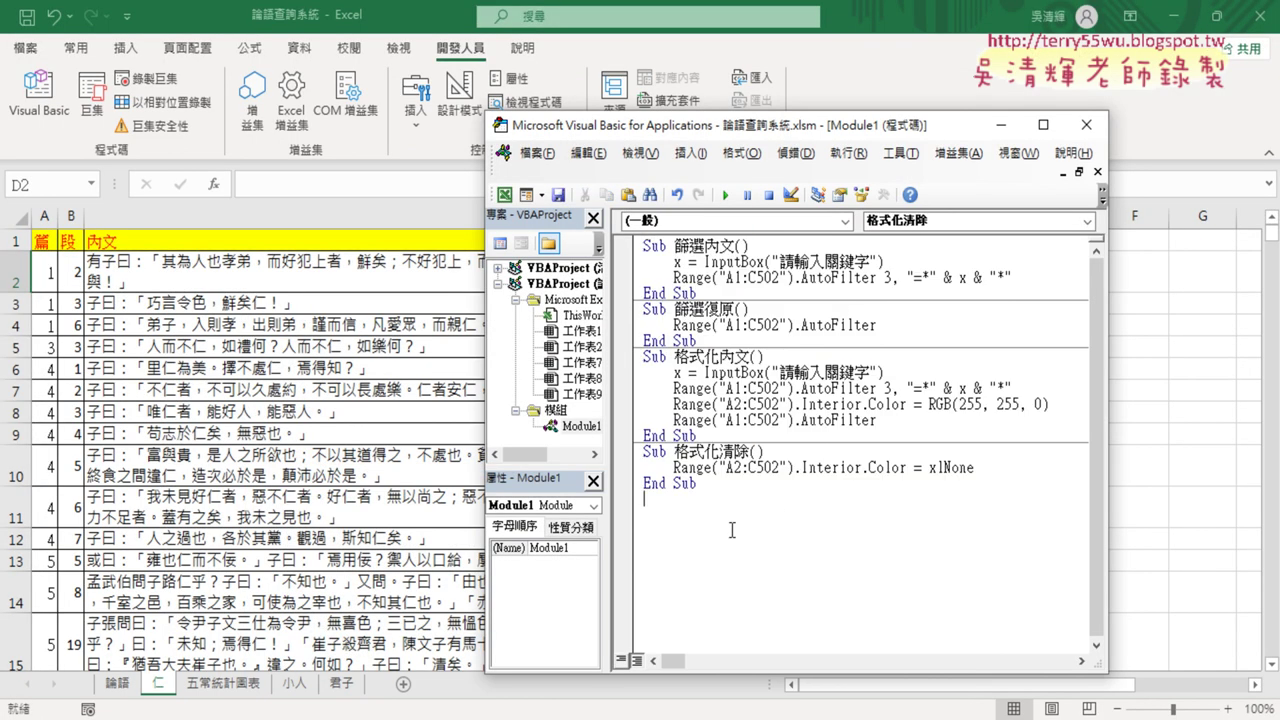
{"action": "key", "text": "ctrl+v"}
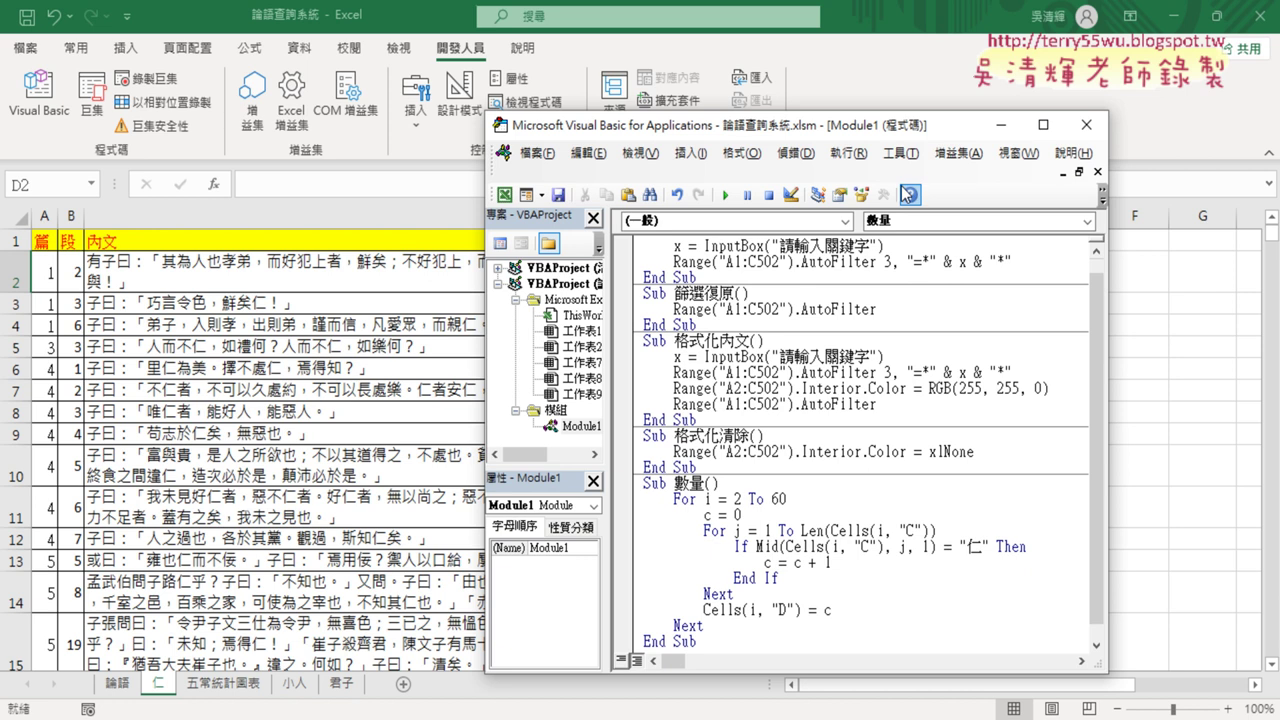
{"action": "left_click_drag", "start_coordinate": [875, 133], "coordinate": [487, 118]}
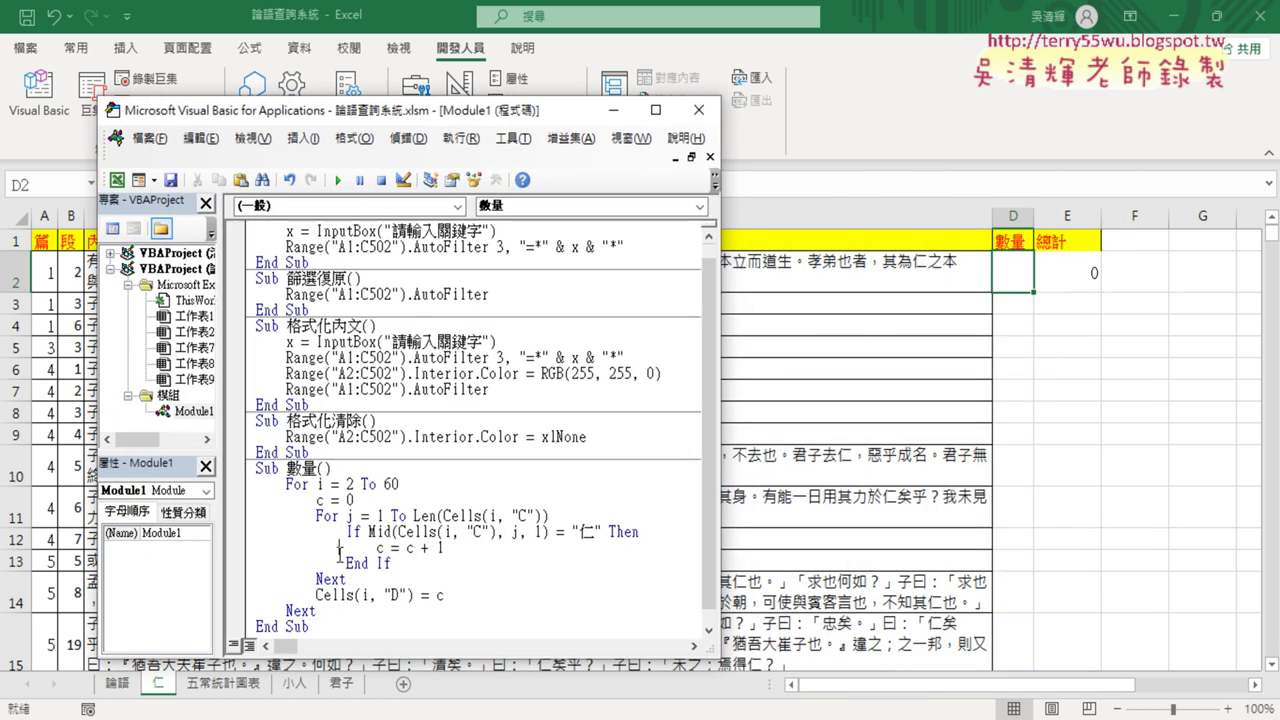
{"action": "left_click", "coordinate": [340, 180]}
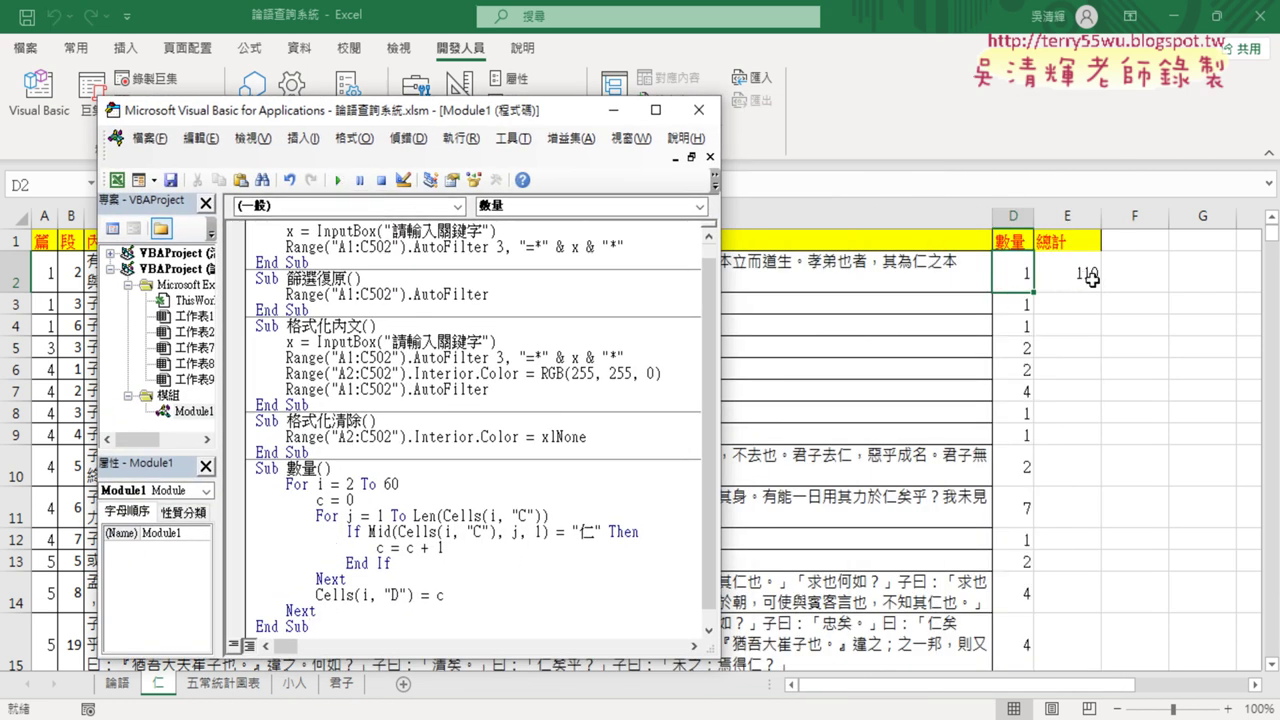
{"action": "left_click", "coordinate": [1093, 277]}
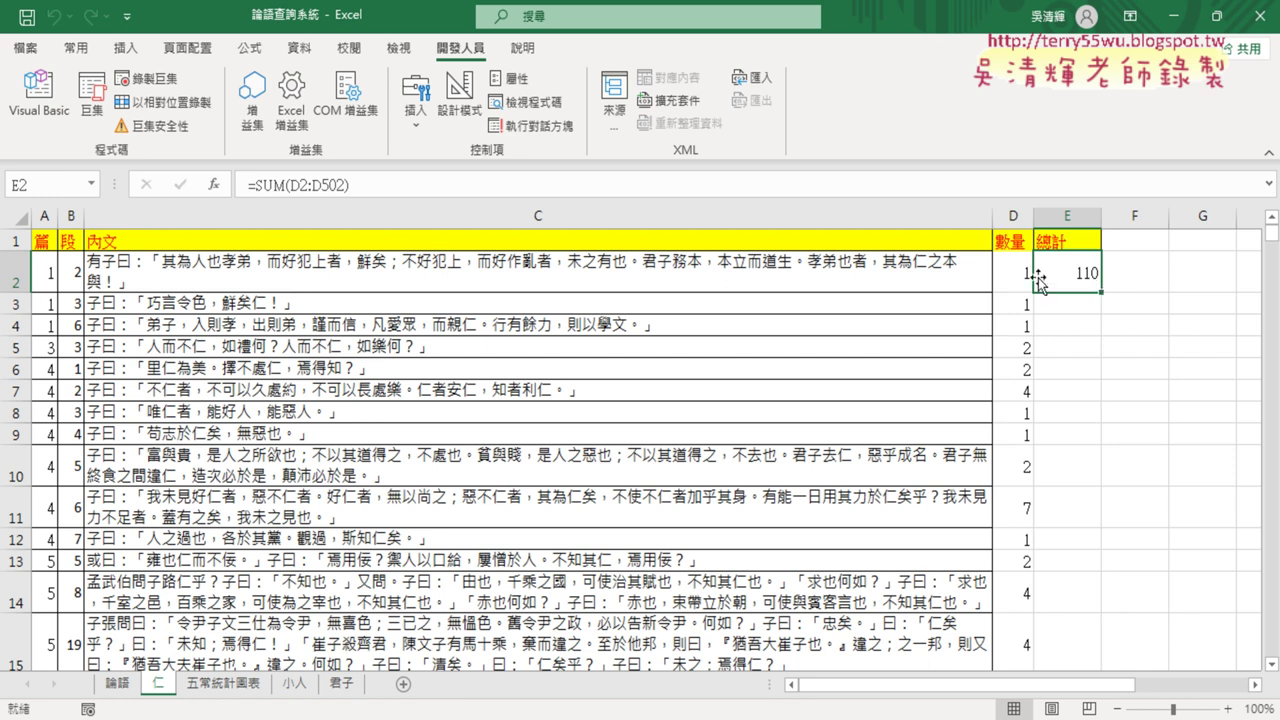
{"action": "left_click", "coordinate": [1012, 214]}
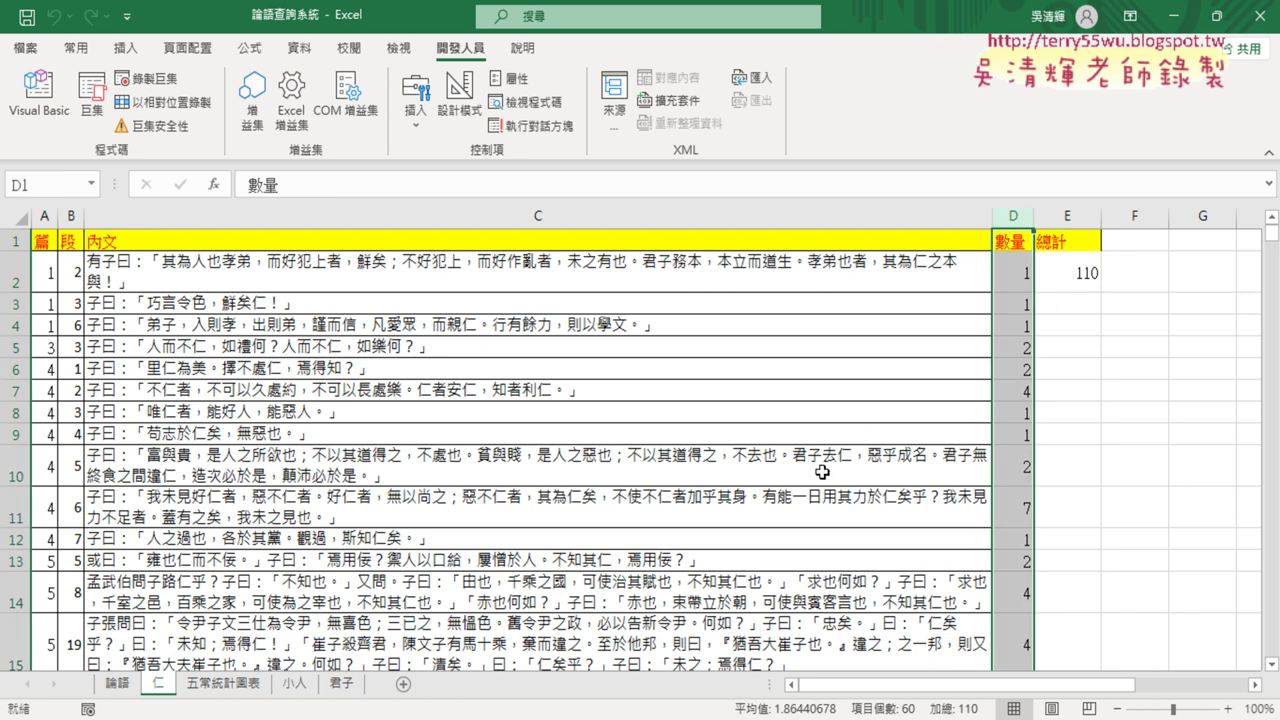
{"action": "mouse_move", "coordinate": [430, 719]}
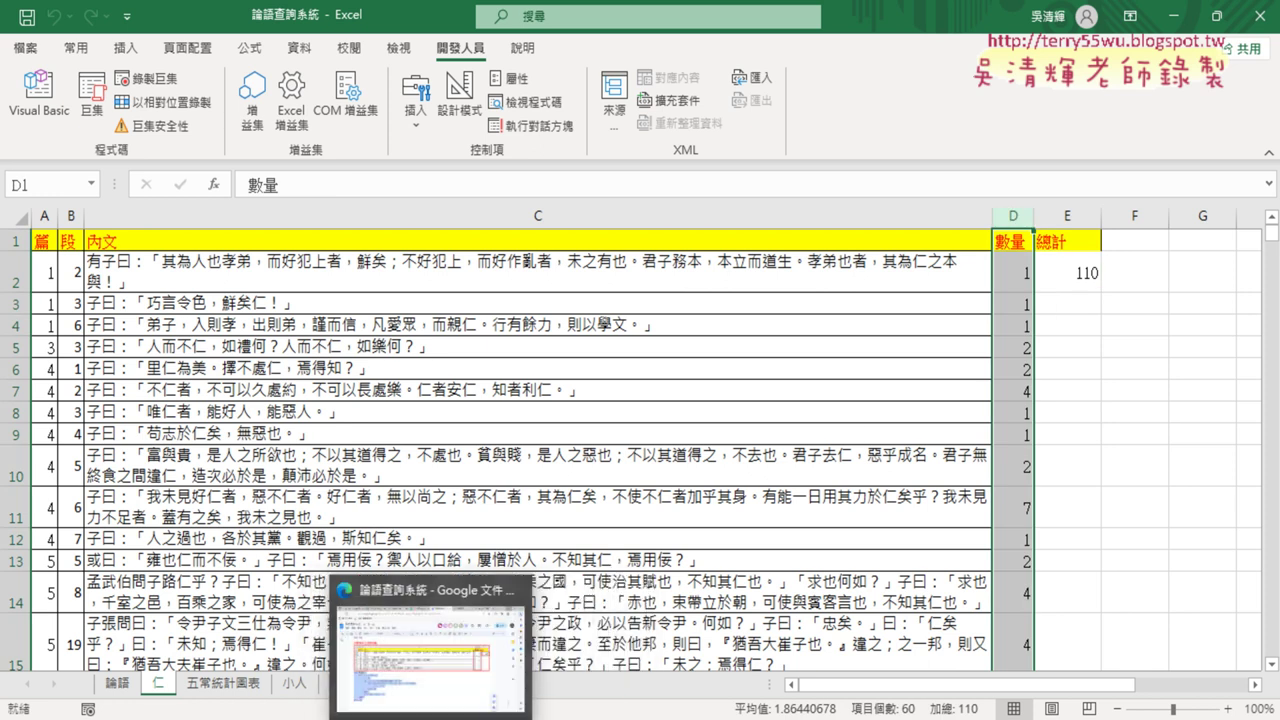